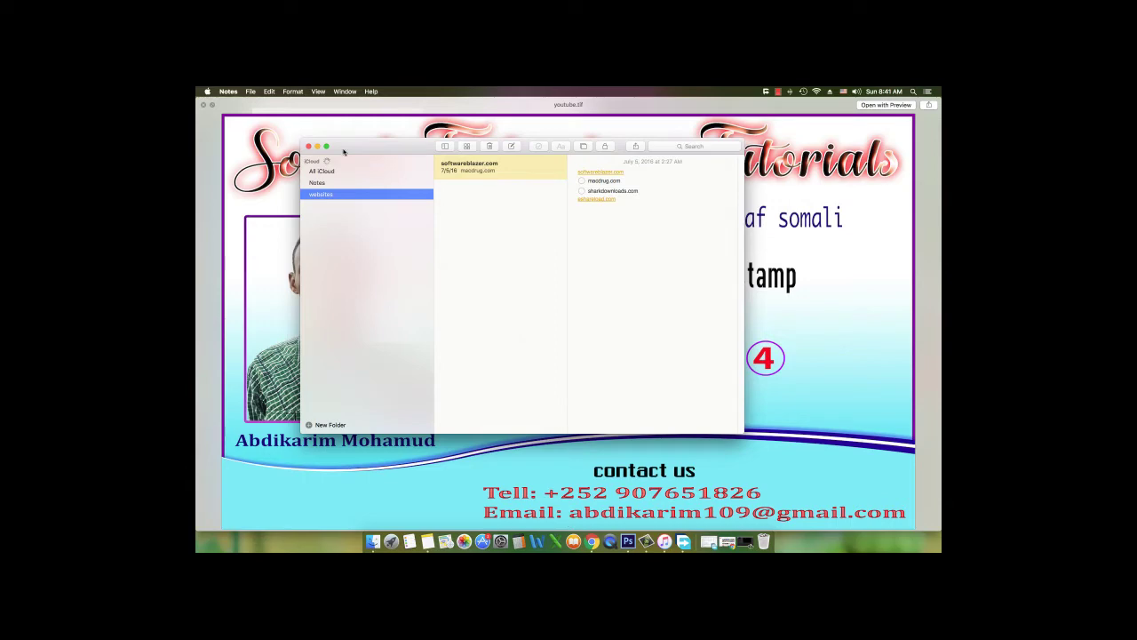
Close the notes and image preview windows and minimize the Finder file browser to reveal Photoshop
click(308, 146)
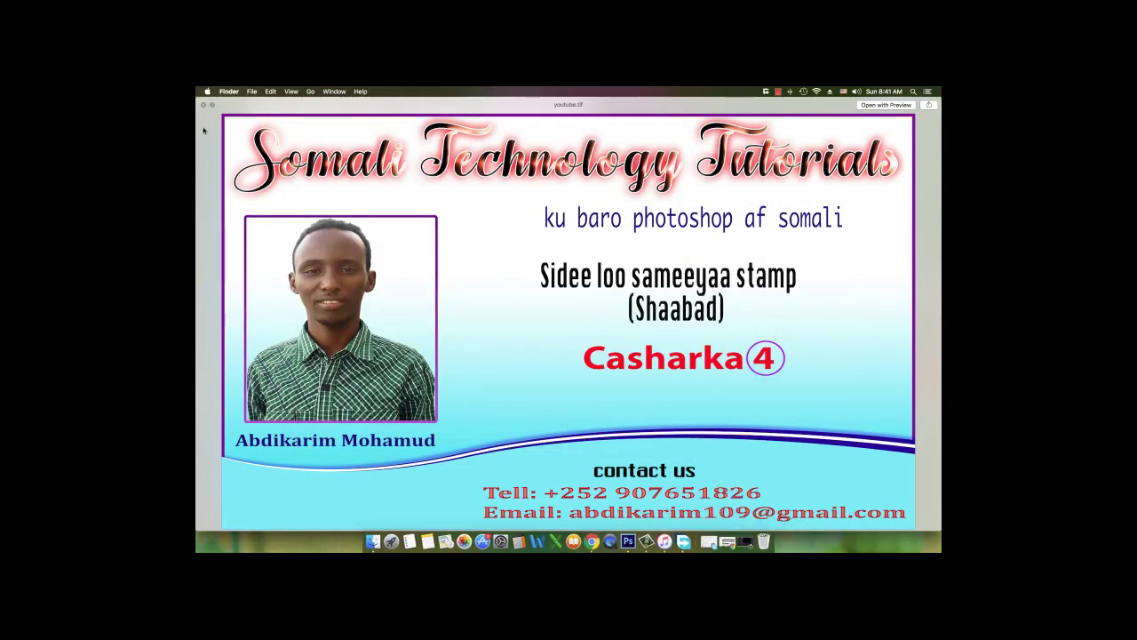
click(203, 105)
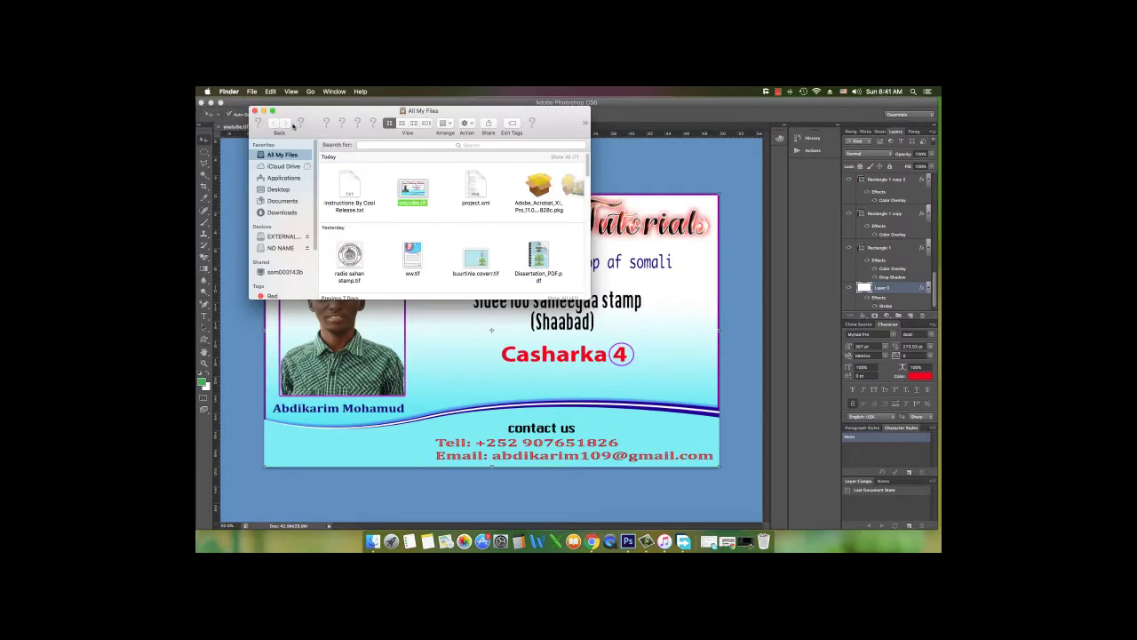
click(263, 110)
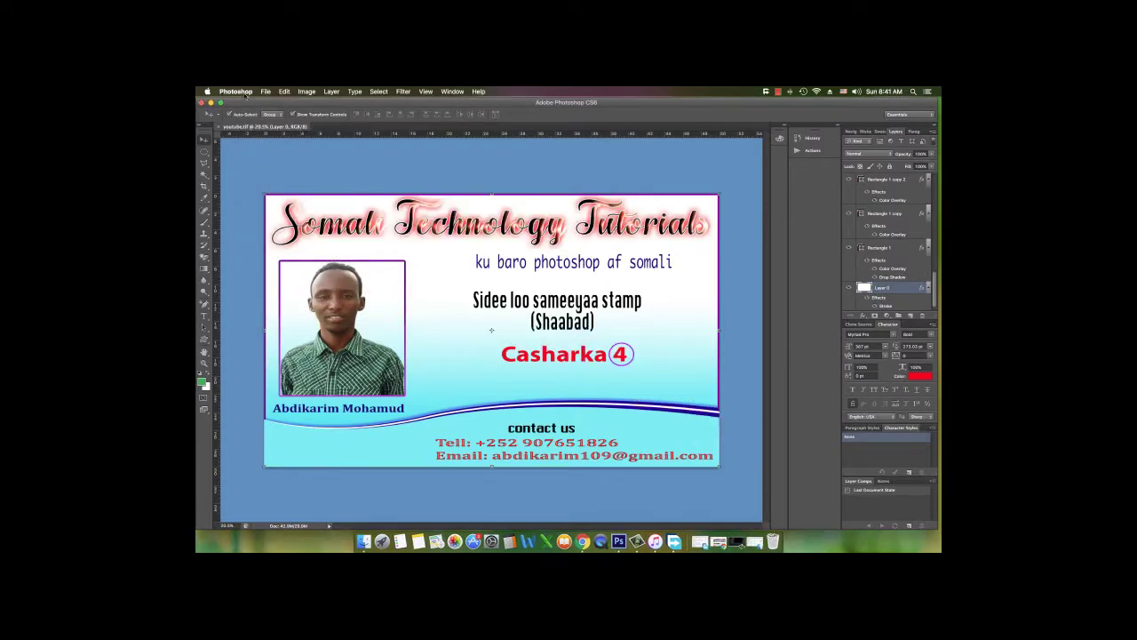
click(267, 91)
Create a new document named 'stamp', 4 × 4 centimeters at 300 ppi with a white background
click(277, 100)
click(593, 230)
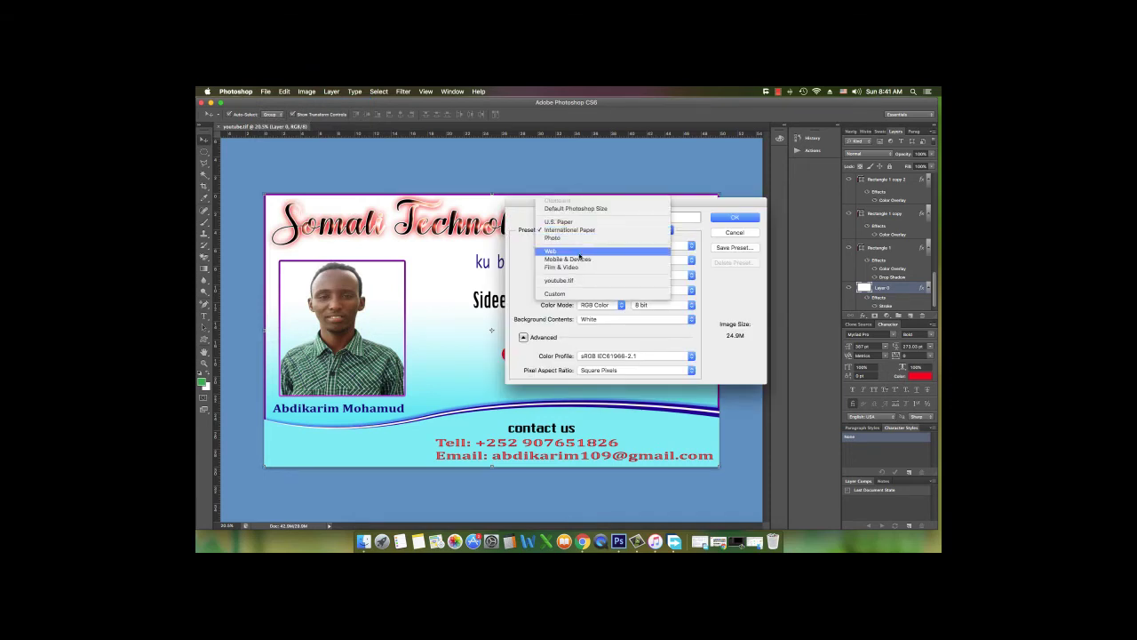
click(587, 231)
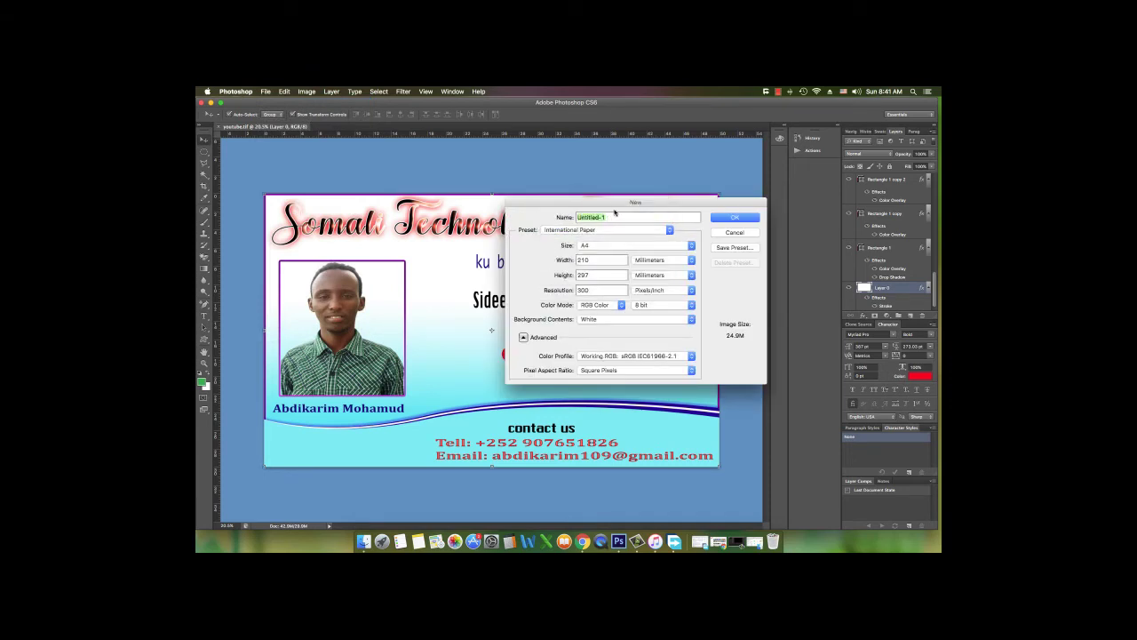
text(stamp)
click(610, 246)
click(607, 246)
click(651, 265)
click(653, 250)
text(4)
double_click(605, 274)
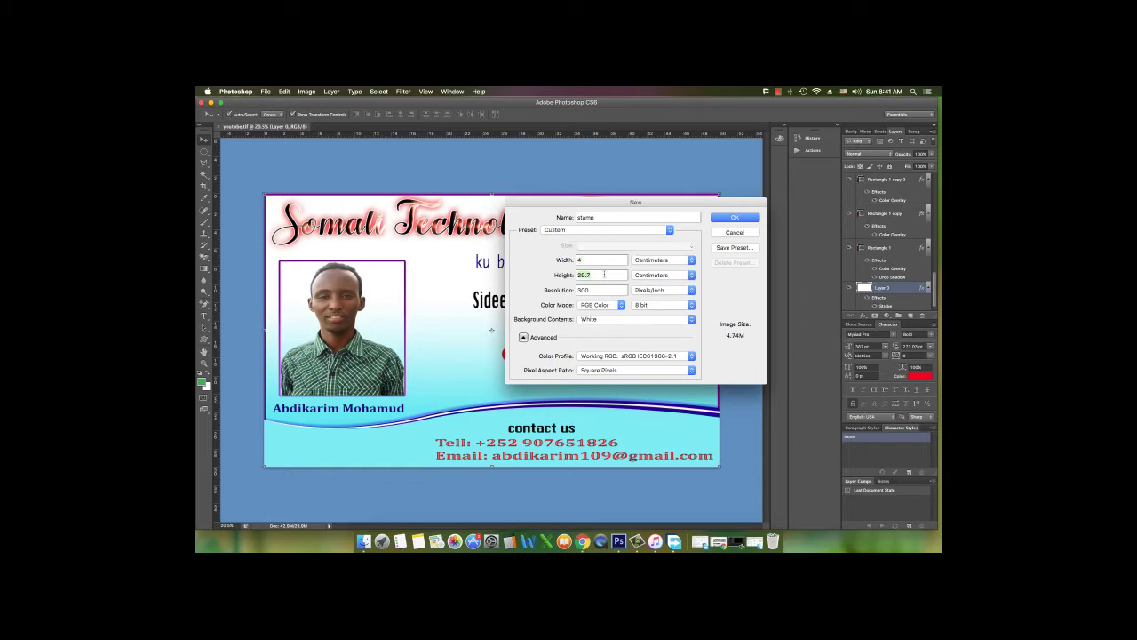
text(4)
click(723, 221)
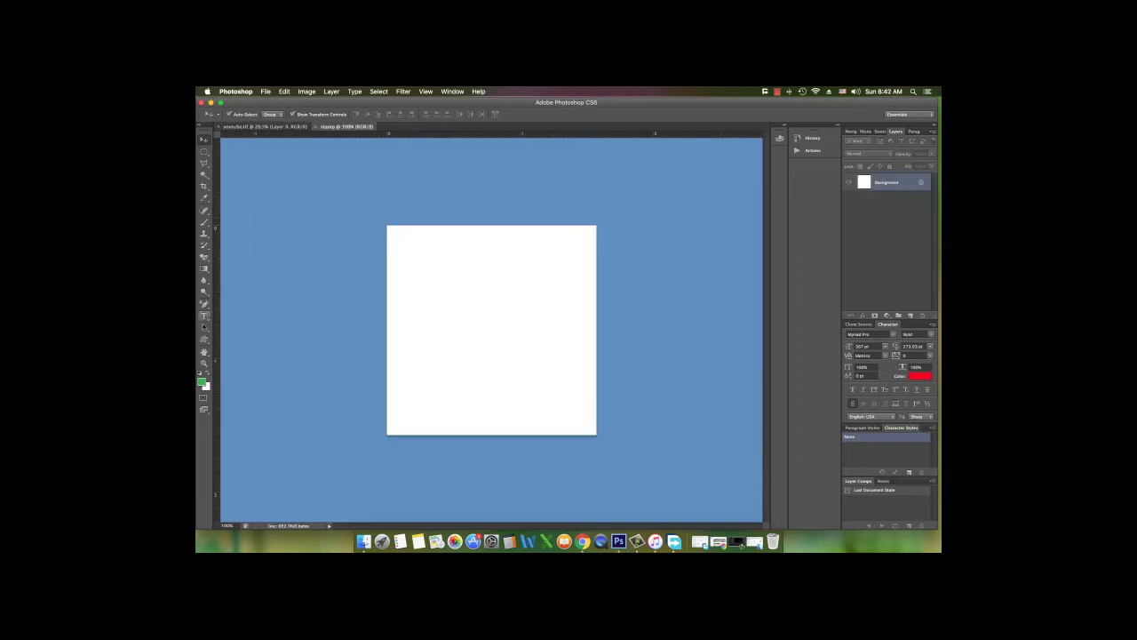
Draw a circle with the Ellipse Tool that fills the whole canvas
drag(204, 339, 231, 336)
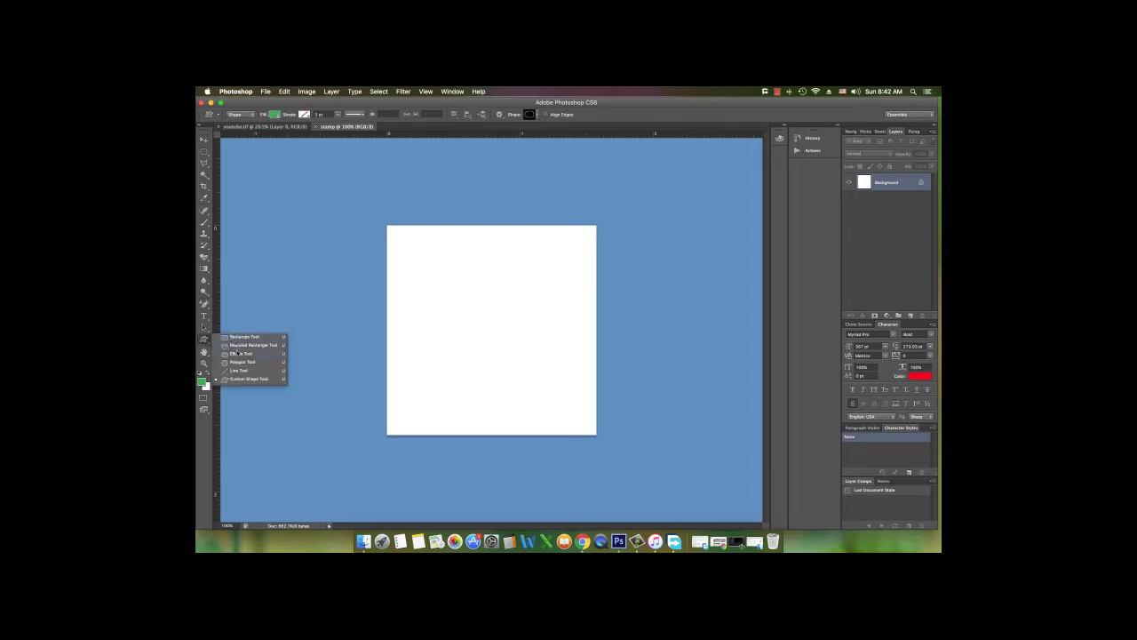
click(237, 352)
mouse_move(424, 265)
mouse_down()
mouse_move(464, 322)
mouse_move(536, 370)
mouse_move(569, 432)
mouse_move(533, 417)
mouse_move(545, 387)
mouse_move(573, 408)
mouse_move(578, 432)
mouse_move(567, 432)
mouse_move(592, 432)
mouse_up()
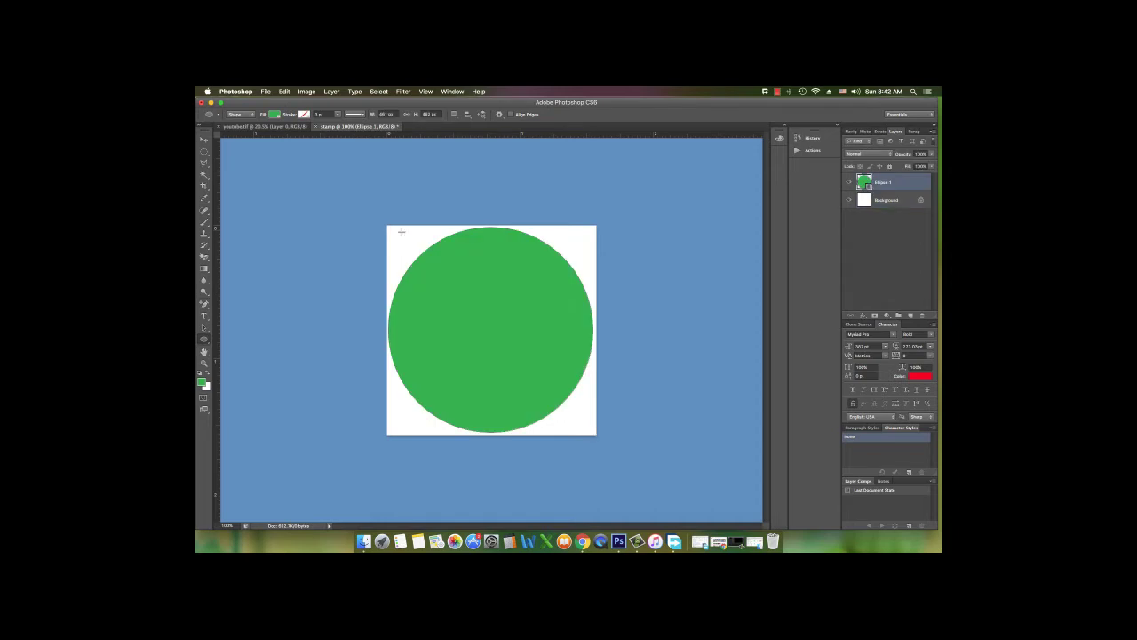
Give the circle no fill and a black 0.3 pt stroke
click(276, 114)
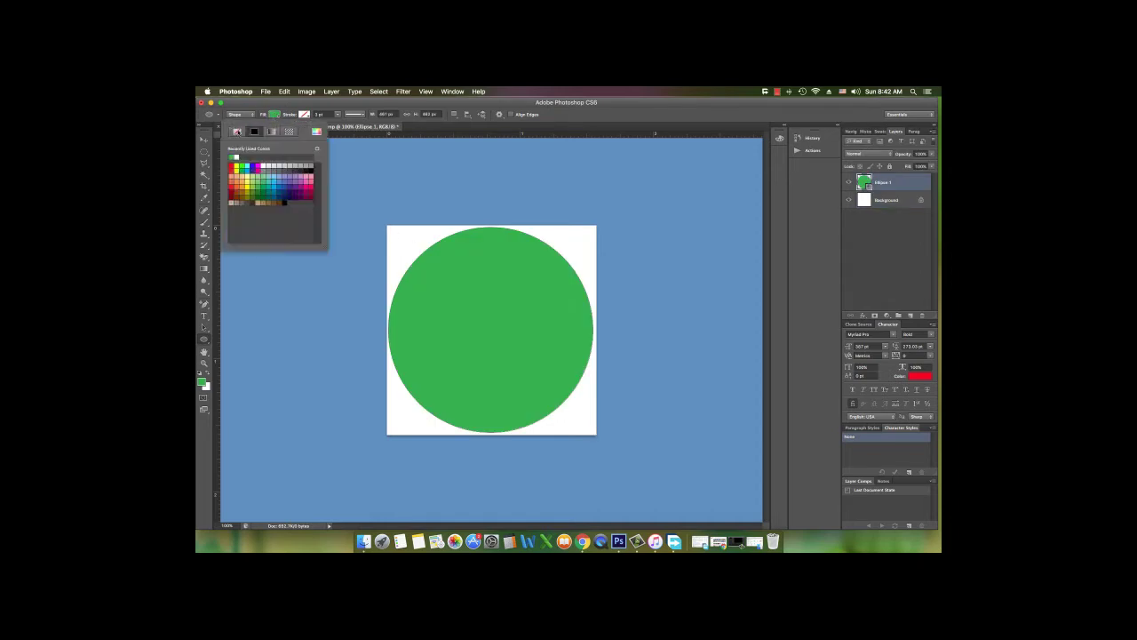
click(237, 132)
drag(284, 117, 281, 116)
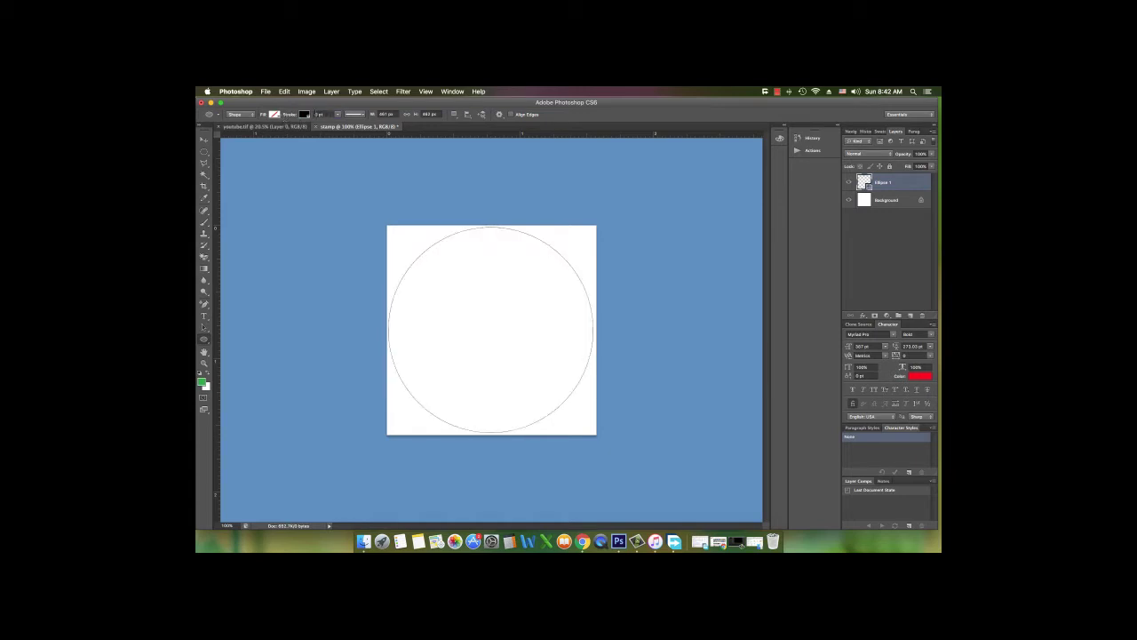
click(318, 115)
text(0.3)
key(Return)
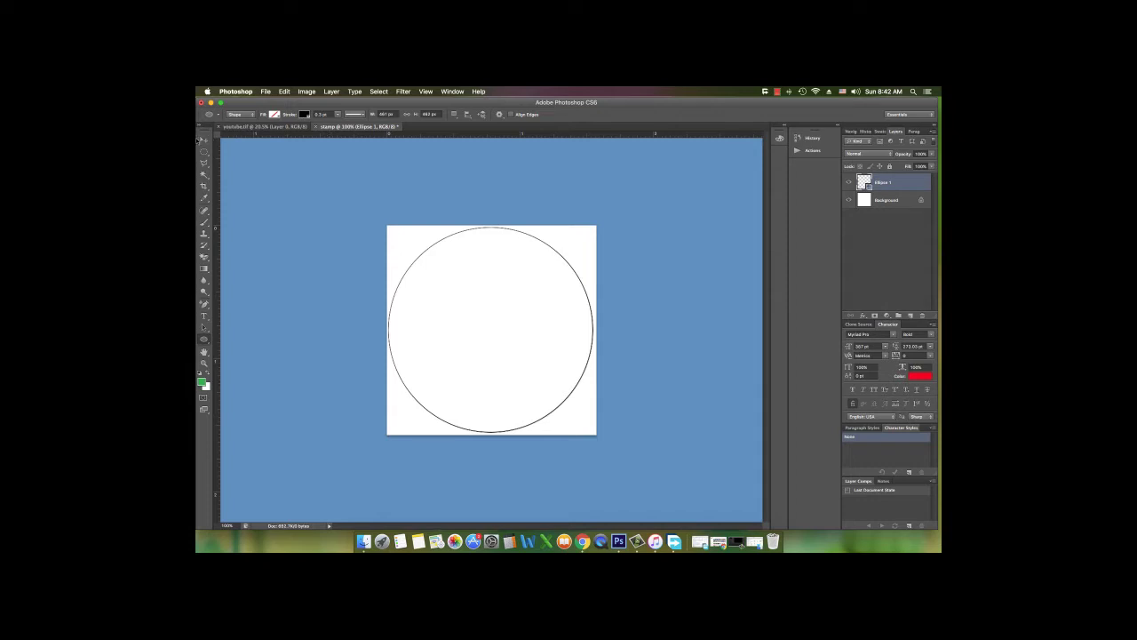
Duplicate Ellipse 1 with Cmd+J and scale the copy inward about its centre
click(325, 157)
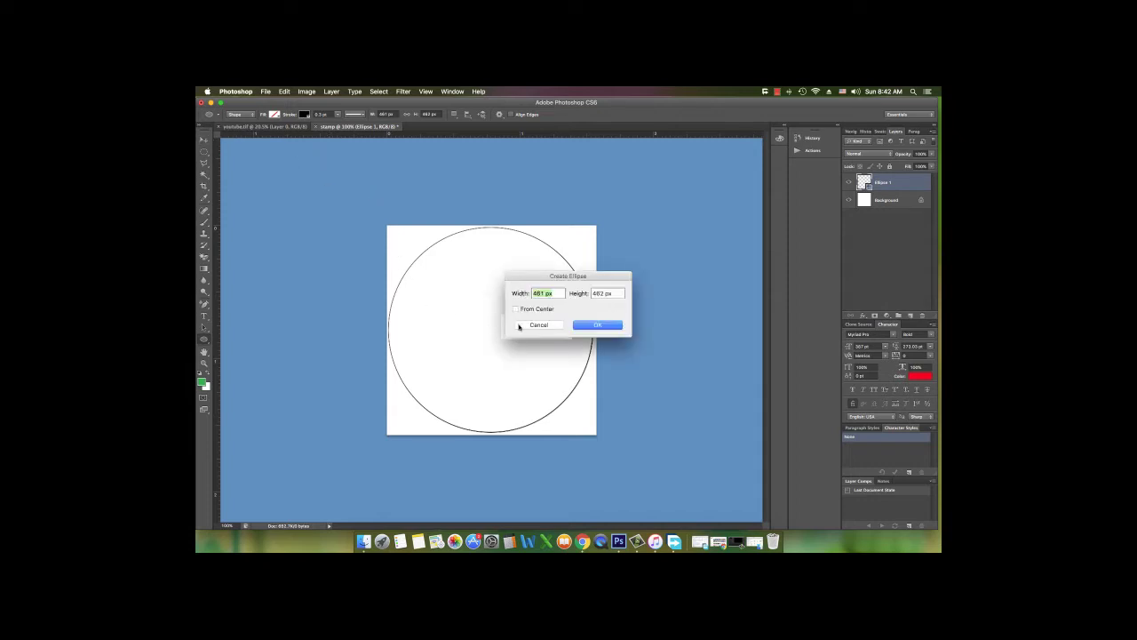
click(518, 326)
click(203, 140)
click(577, 285)
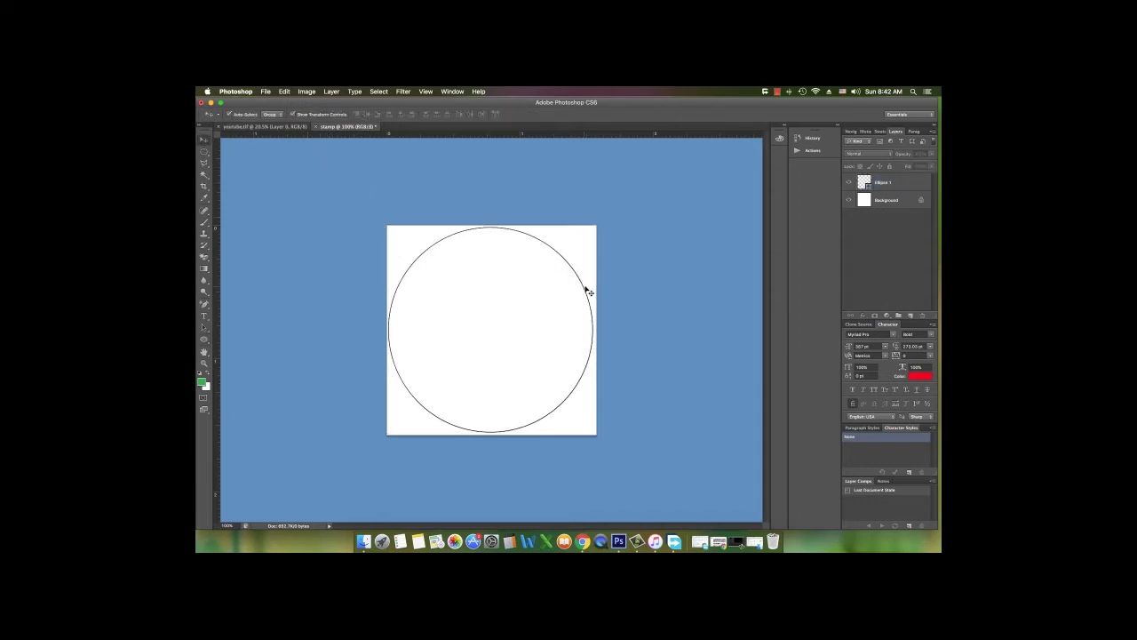
click(585, 291)
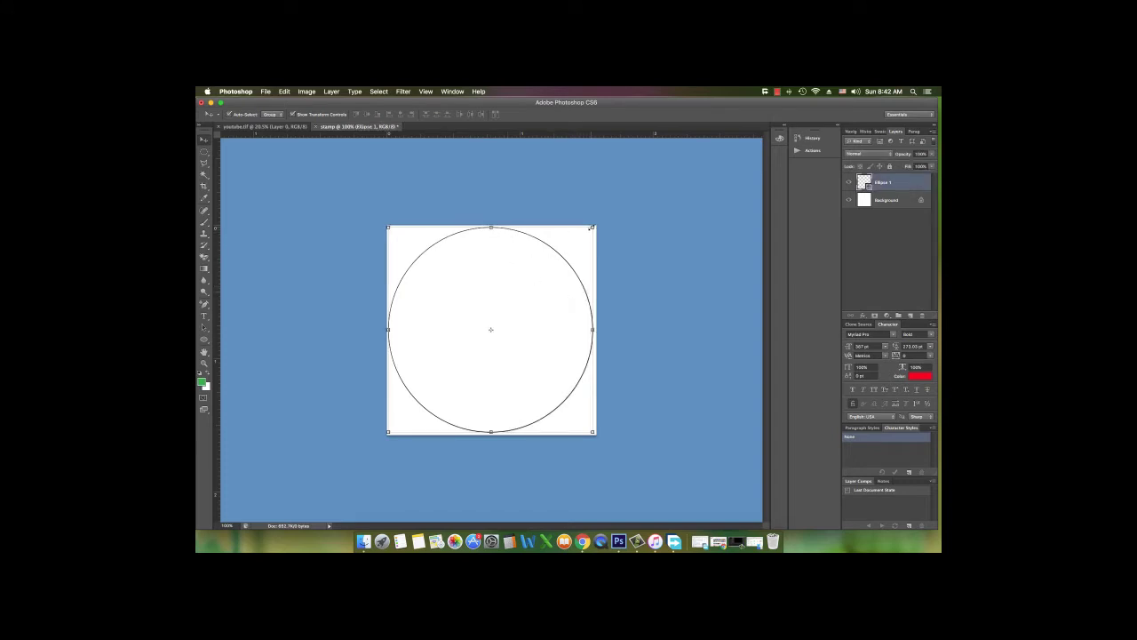
key(super+j)
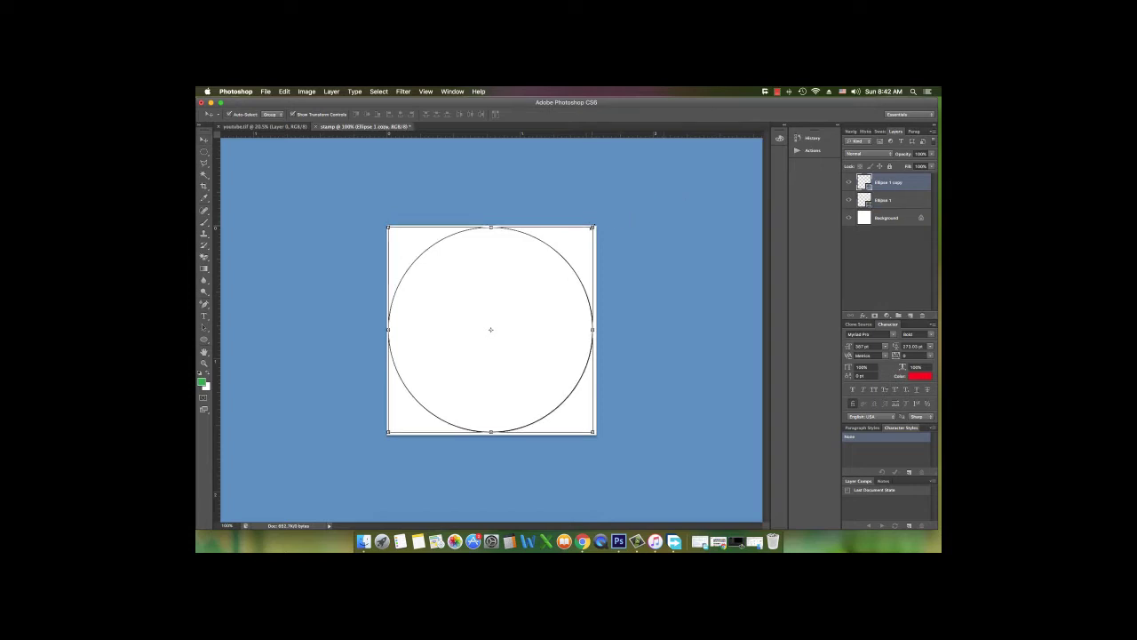
drag(592, 227, 573, 244)
click(640, 114)
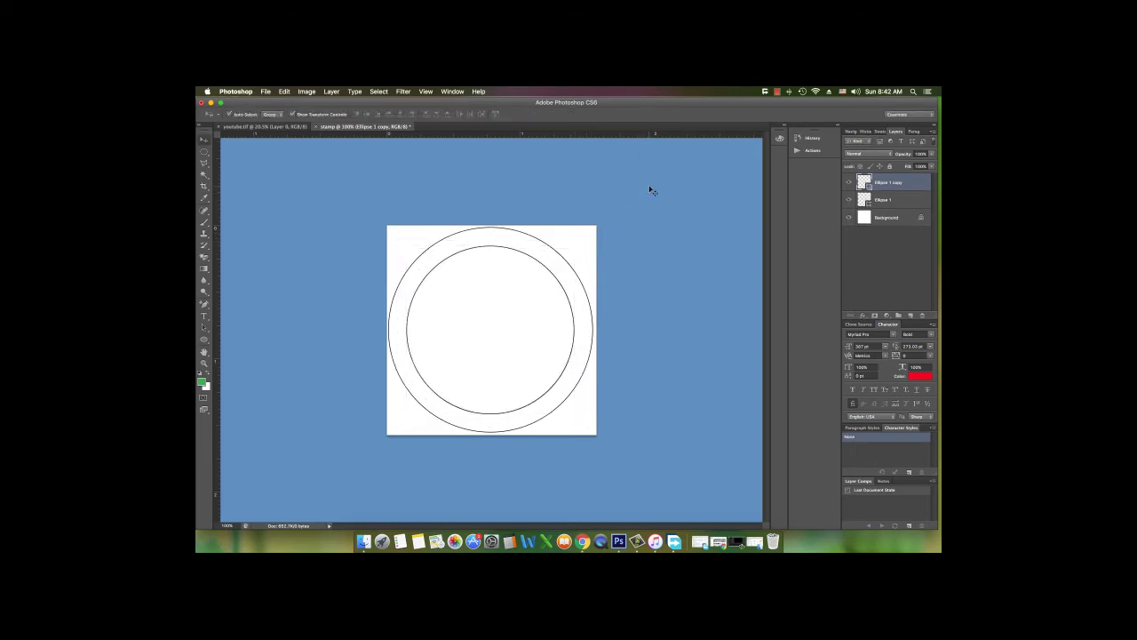
click(652, 193)
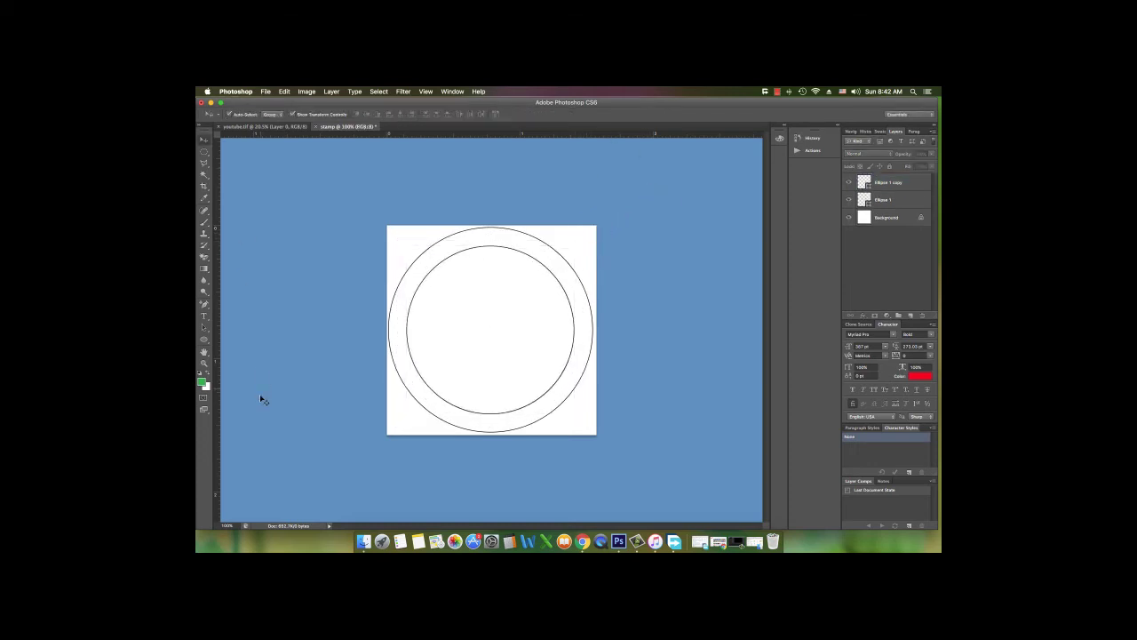
Select the circle layers and try starting text on the outer ring, then cancel it
click(204, 316)
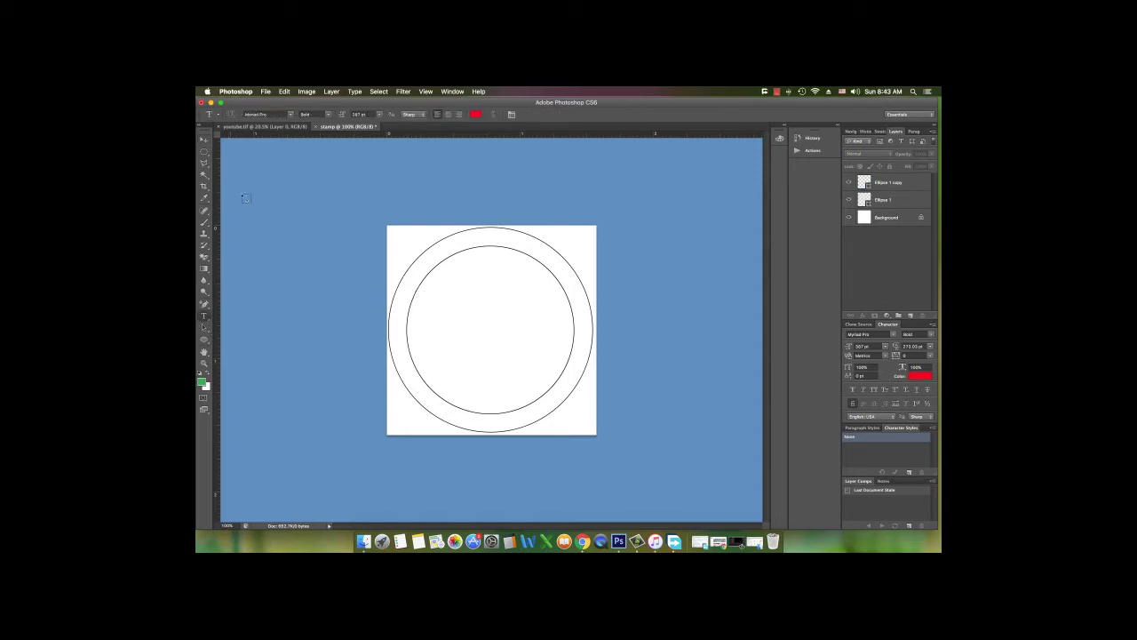
click(204, 141)
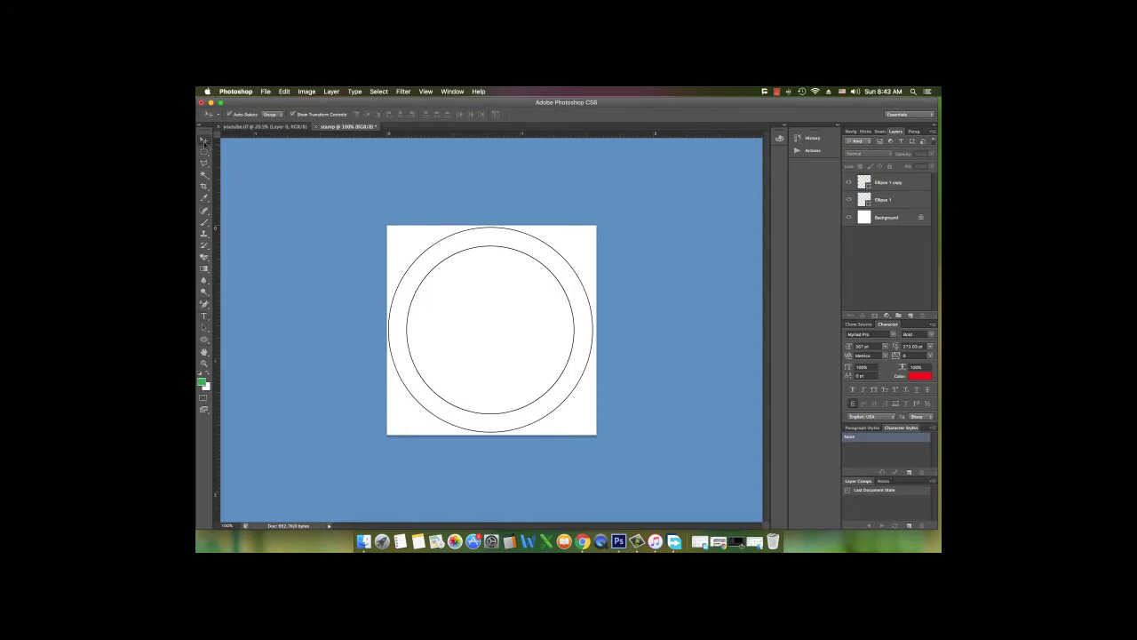
click(897, 200)
click(419, 287)
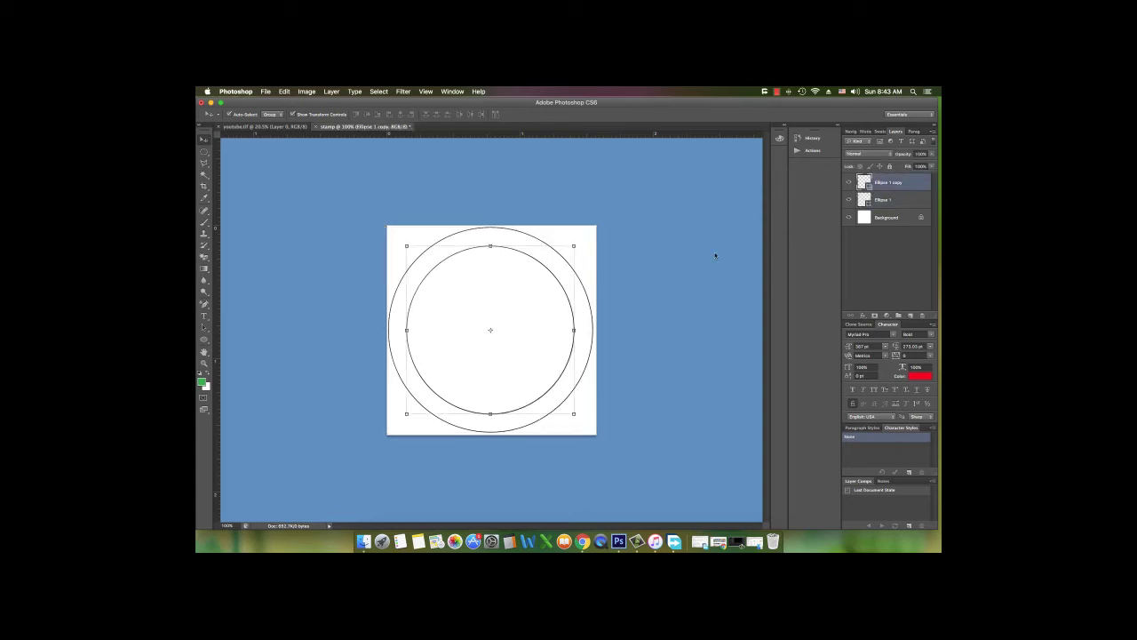
click(904, 206)
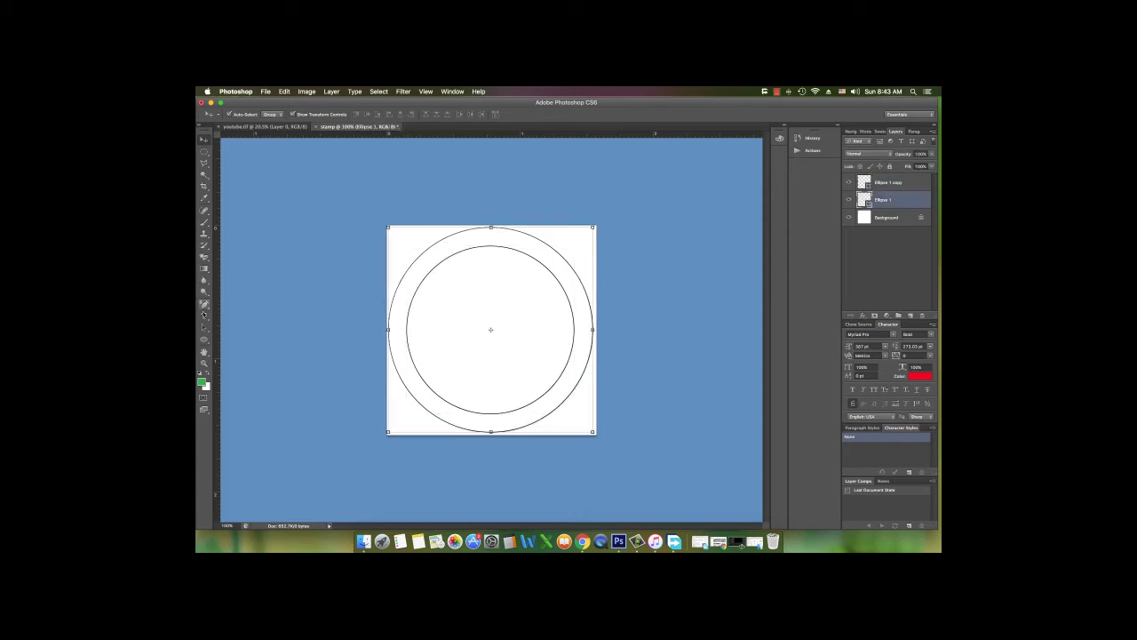
click(203, 316)
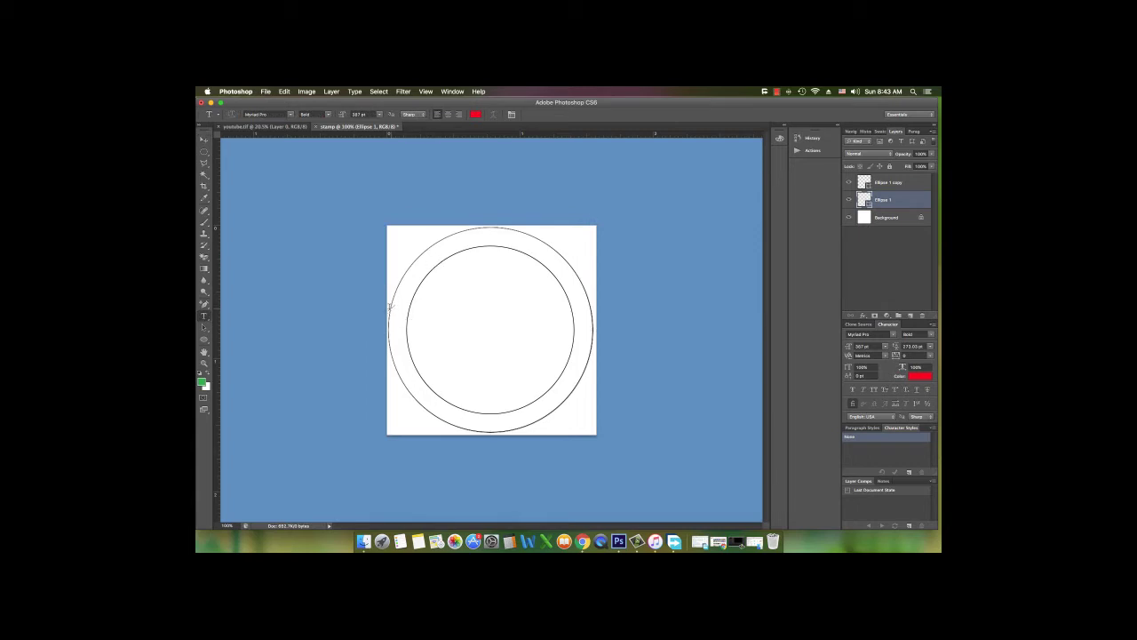
click(389, 305)
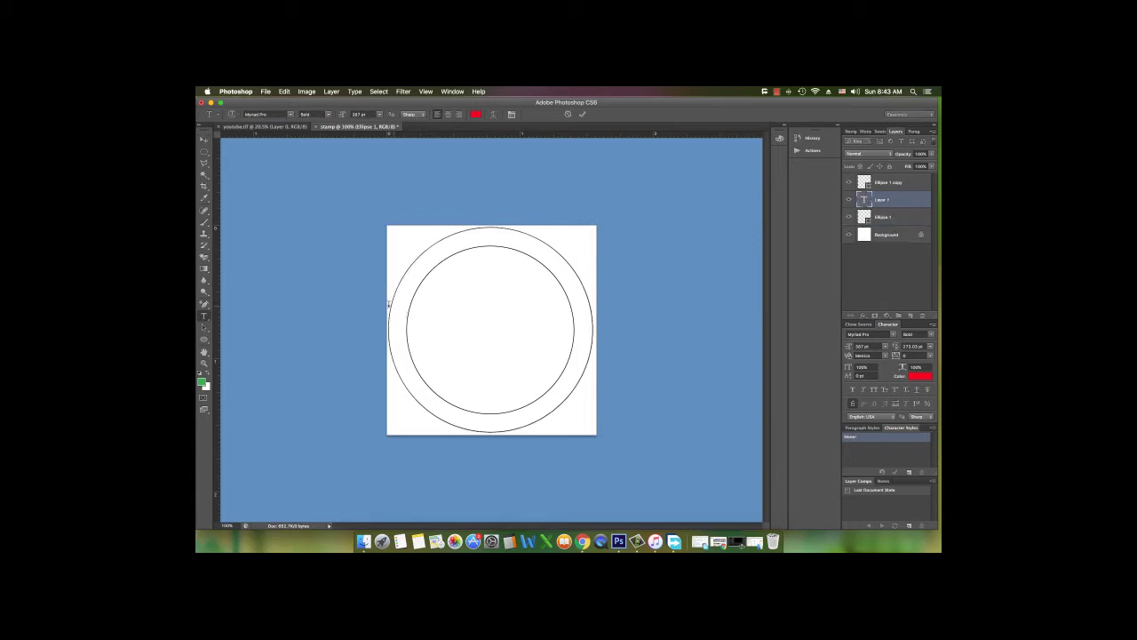
click(567, 113)
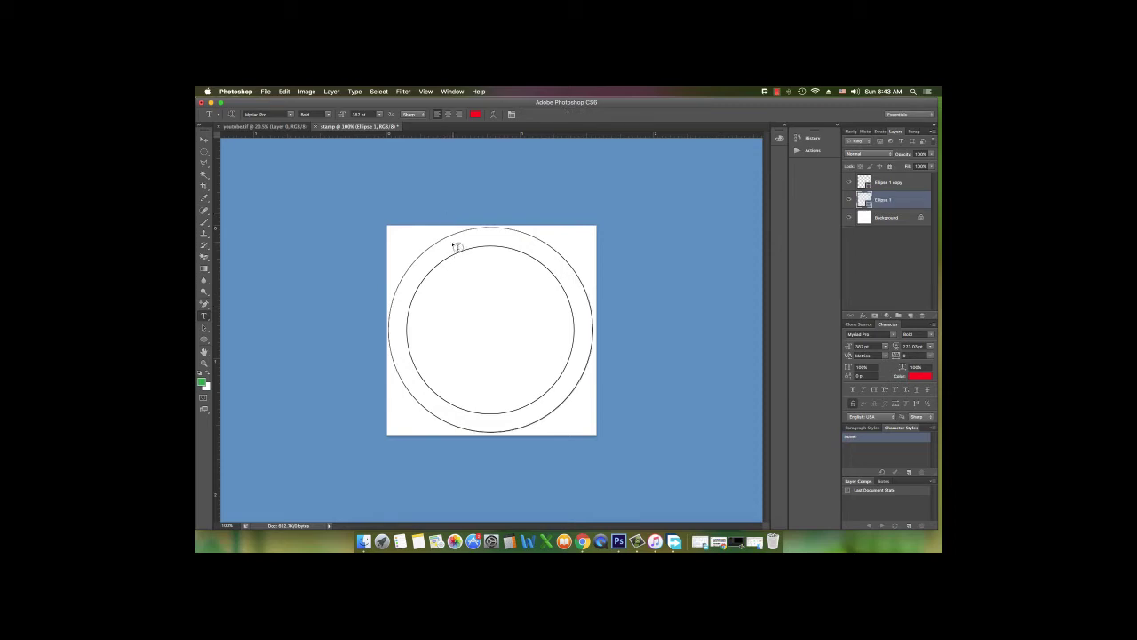
Lower the font size and start type on the inner circle's path, Ellipse 1 copy
click(449, 235)
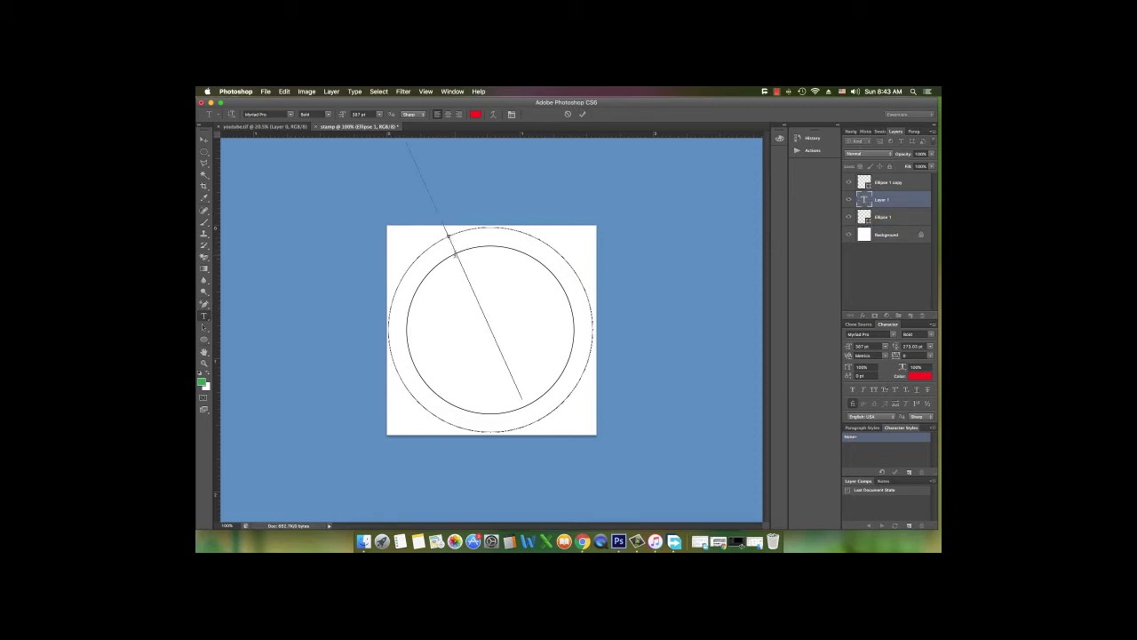
drag(341, 115, 196, 114)
drag(344, 115, 305, 116)
click(568, 115)
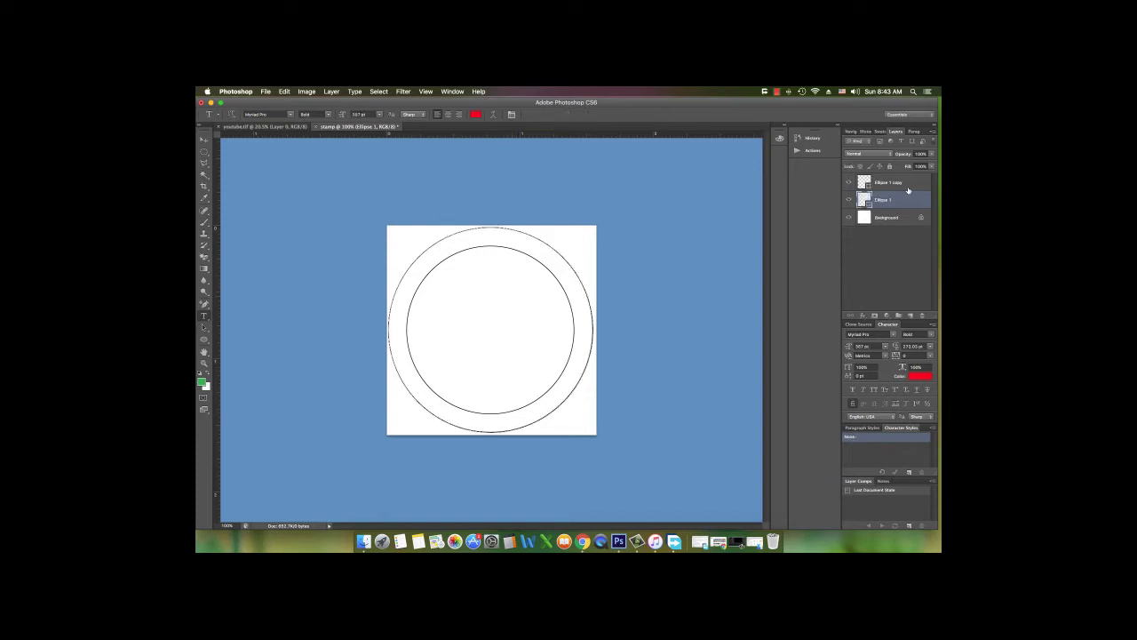
click(915, 184)
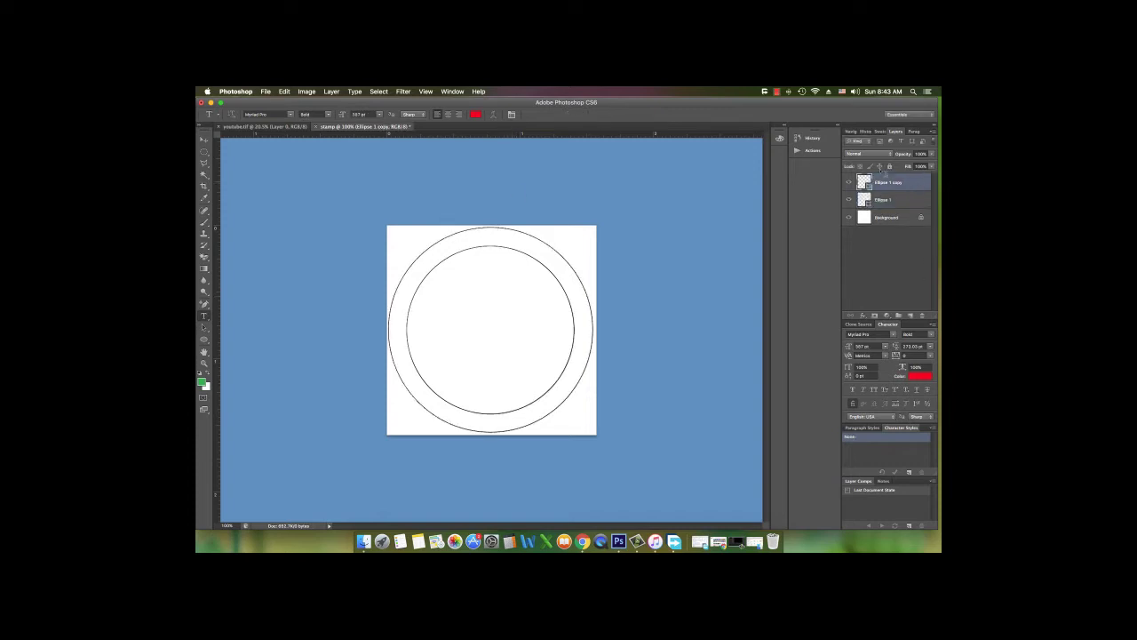
click(442, 260)
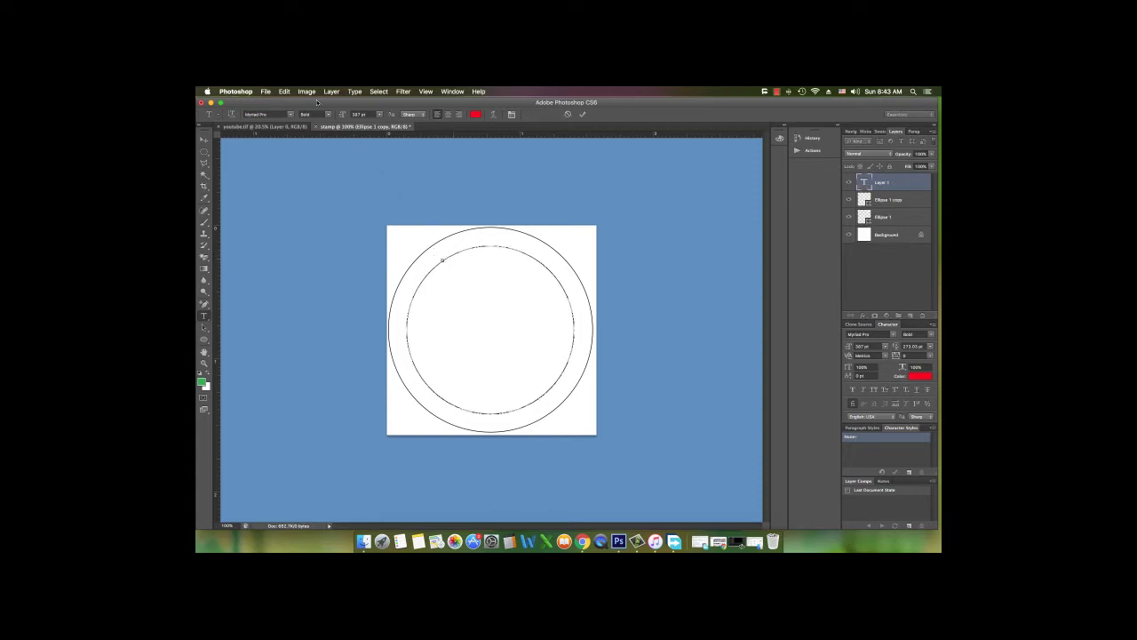
Set the font size to 6 pt and type 'SOMALI TECHNOLOGY TUTORIALS' along the circle
mouse_move(341, 115)
mouse_down()
mouse_move(288, 117)
mouse_move(342, 117)
mouse_move(303, 127)
mouse_move(343, 116)
mouse_up()
key(Return)
text(SOMALI TECH)
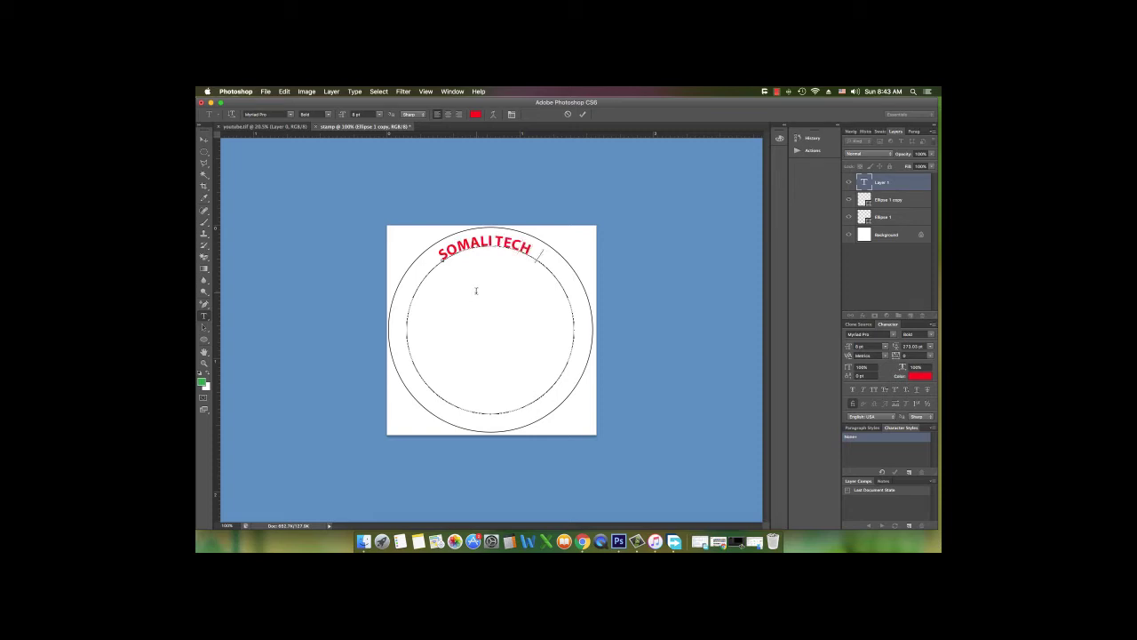
text(NOLOGY TUR)
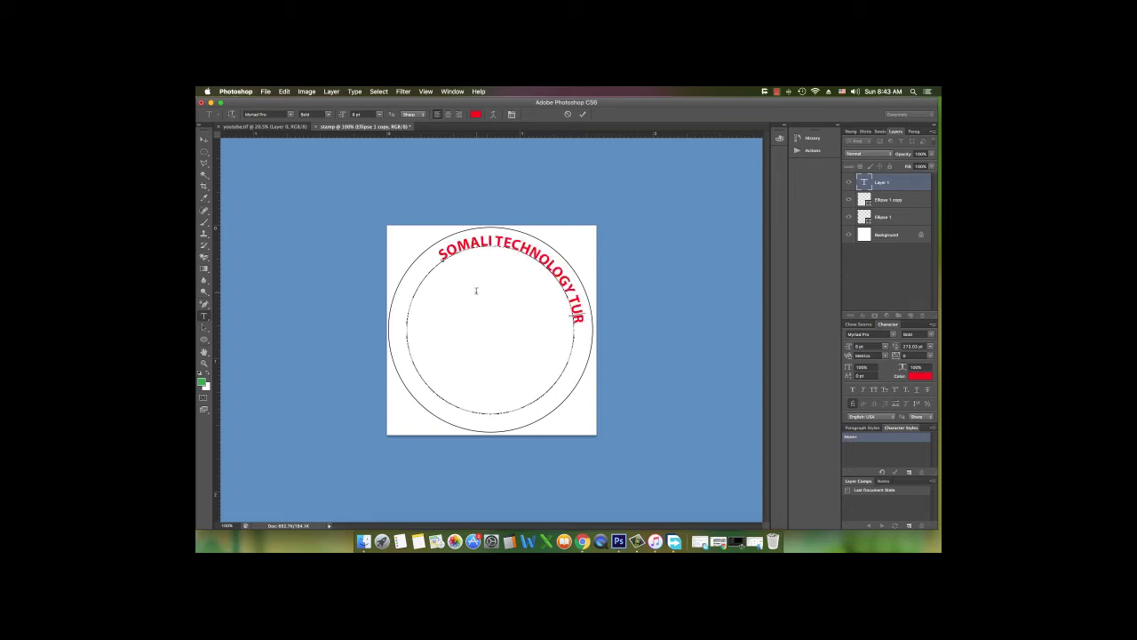
key(BackSpace)
text(TORIALS)
click(583, 114)
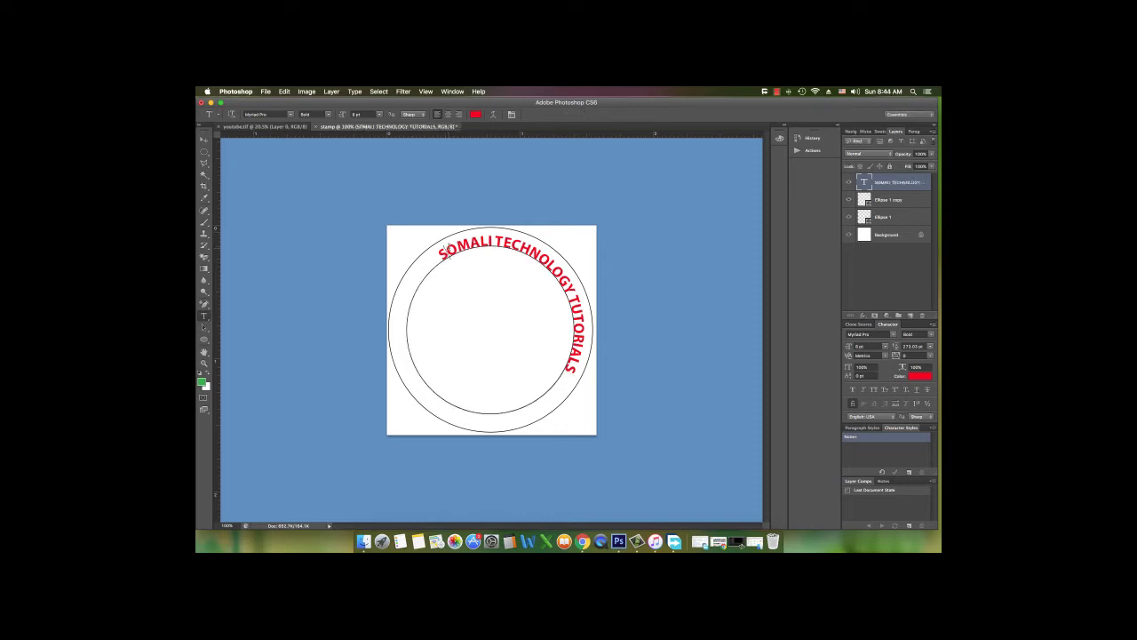
Select the circle path carrying the text with the Path Selection tool
click(448, 256)
click(204, 326)
click(446, 256)
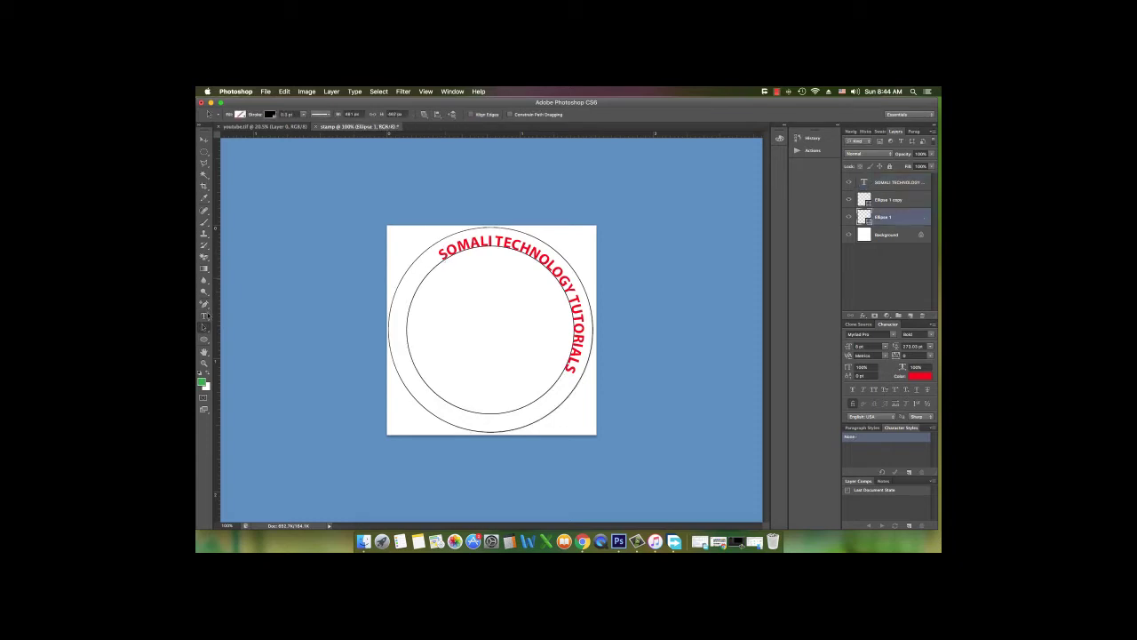
Drag the text's start point counter-clockwise so the channel name arcs across the top
click(203, 316)
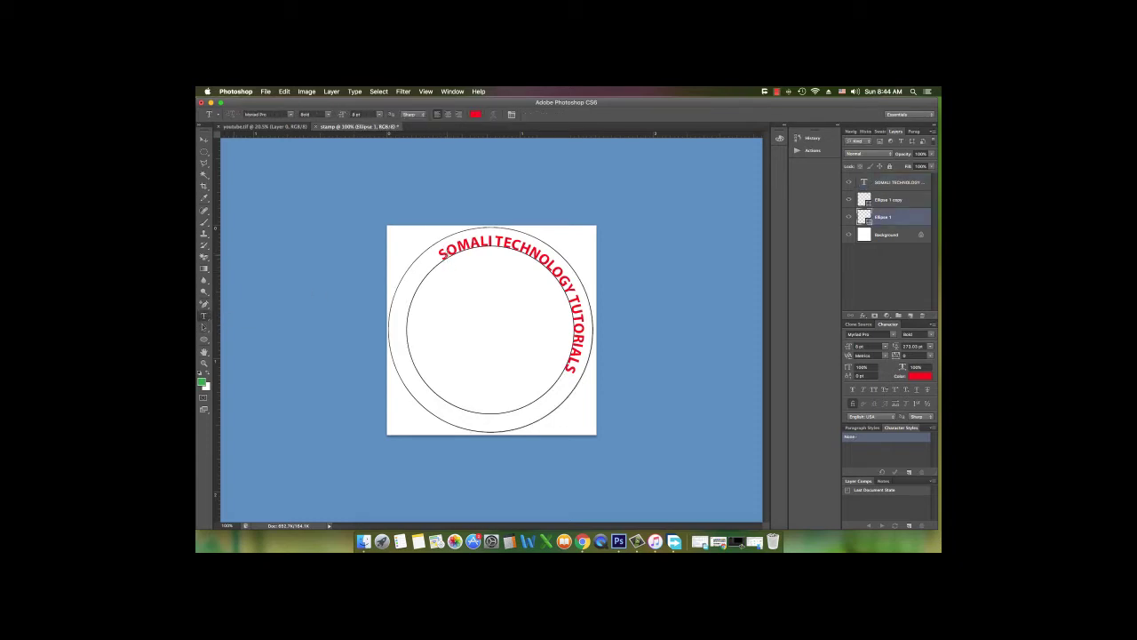
click(445, 253)
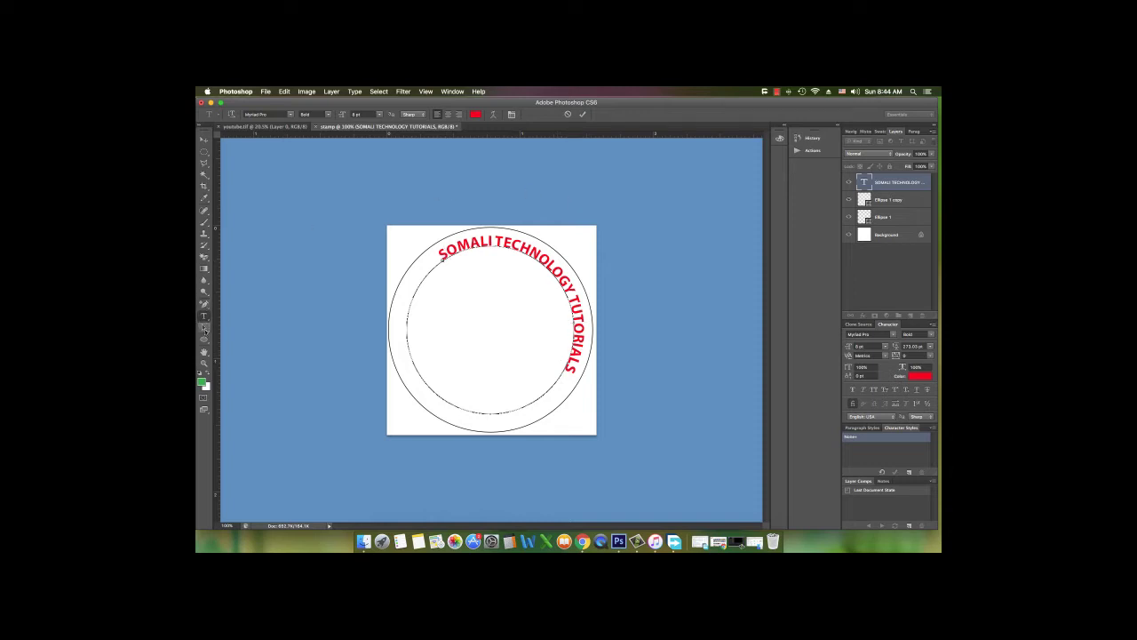
click(203, 141)
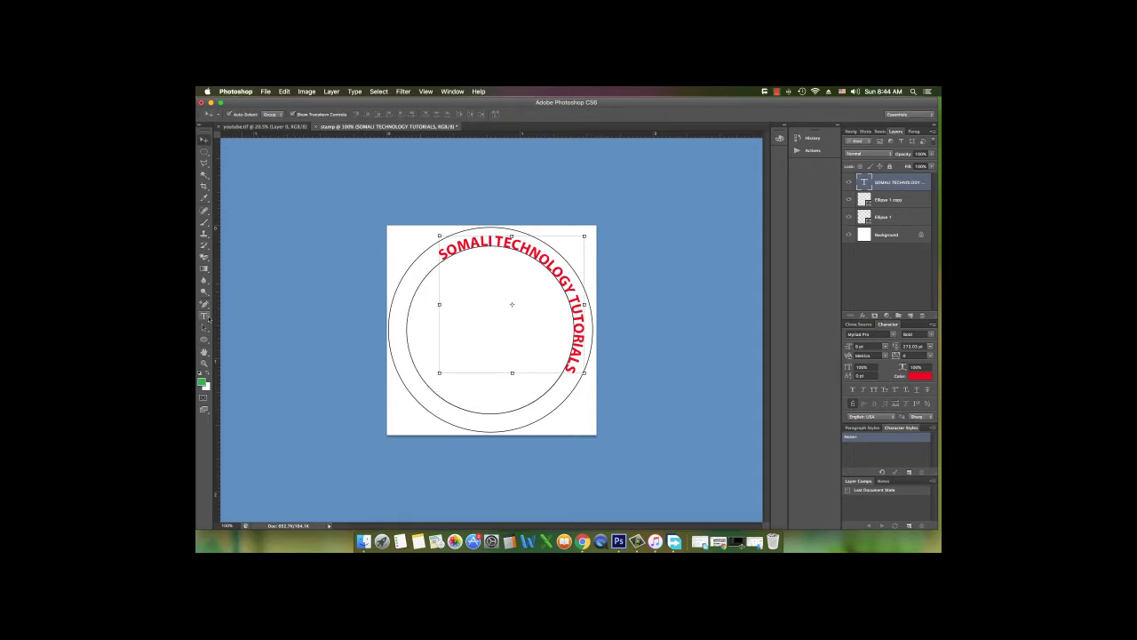
click(204, 317)
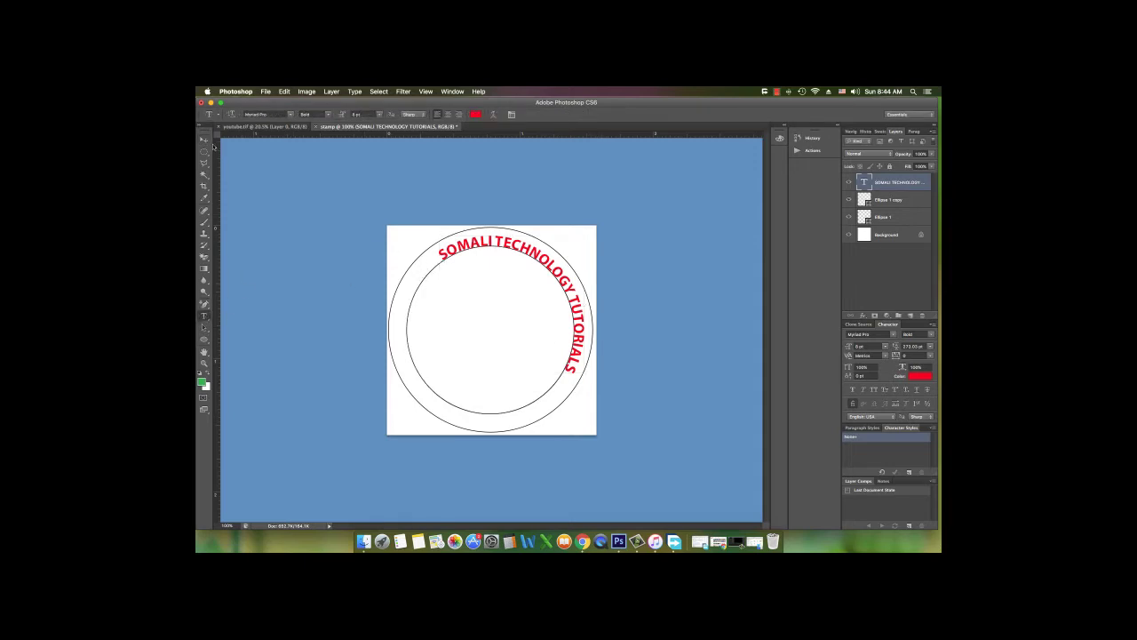
click(203, 140)
click(205, 329)
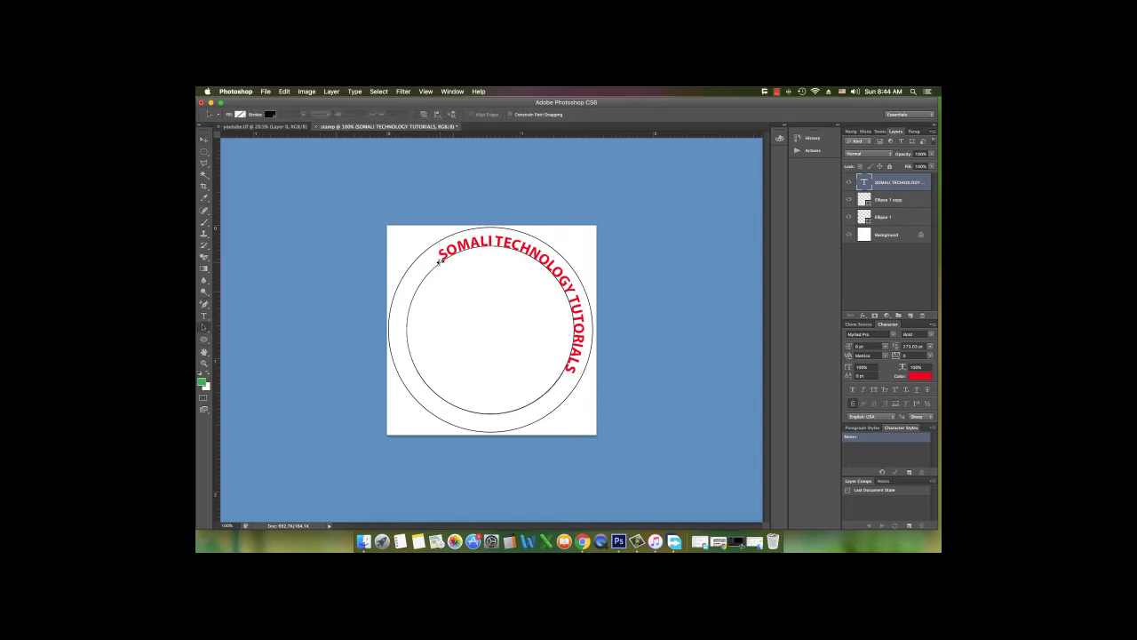
drag(442, 260, 409, 335)
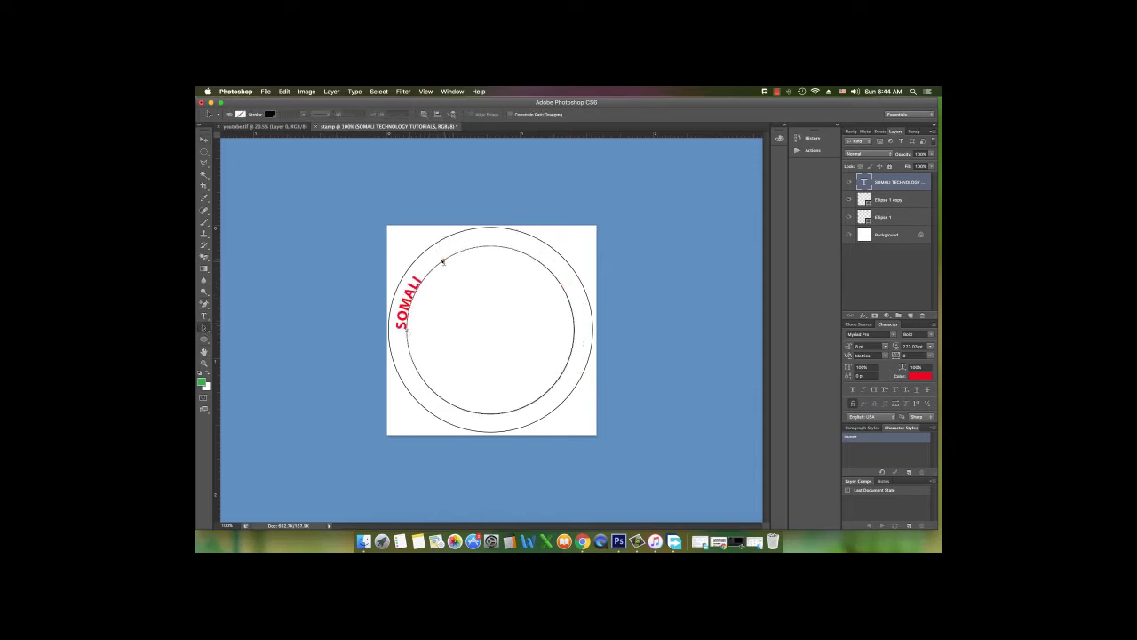
drag(510, 255, 589, 308)
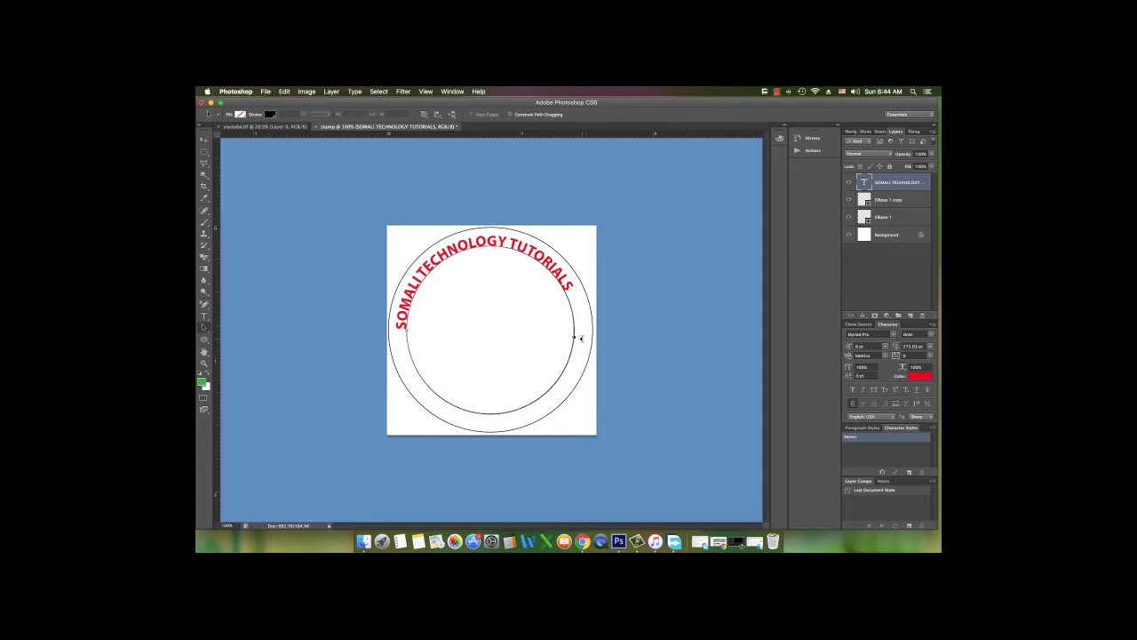
click(204, 315)
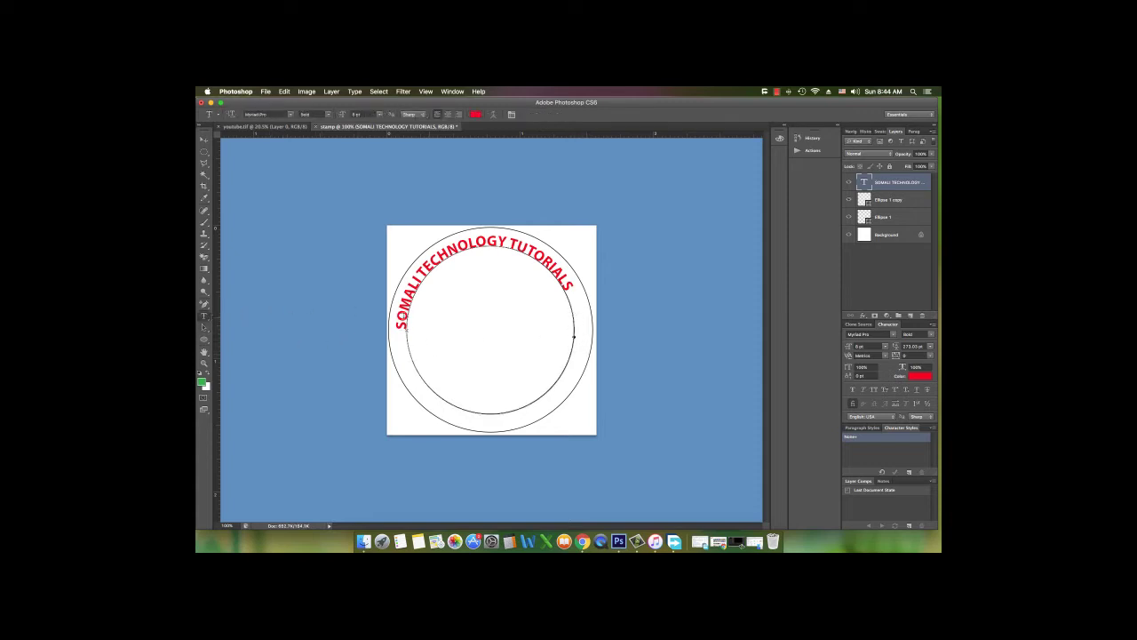
Select the whole curved channel name and set its font size to 10 pt
click(405, 326)
click(421, 331)
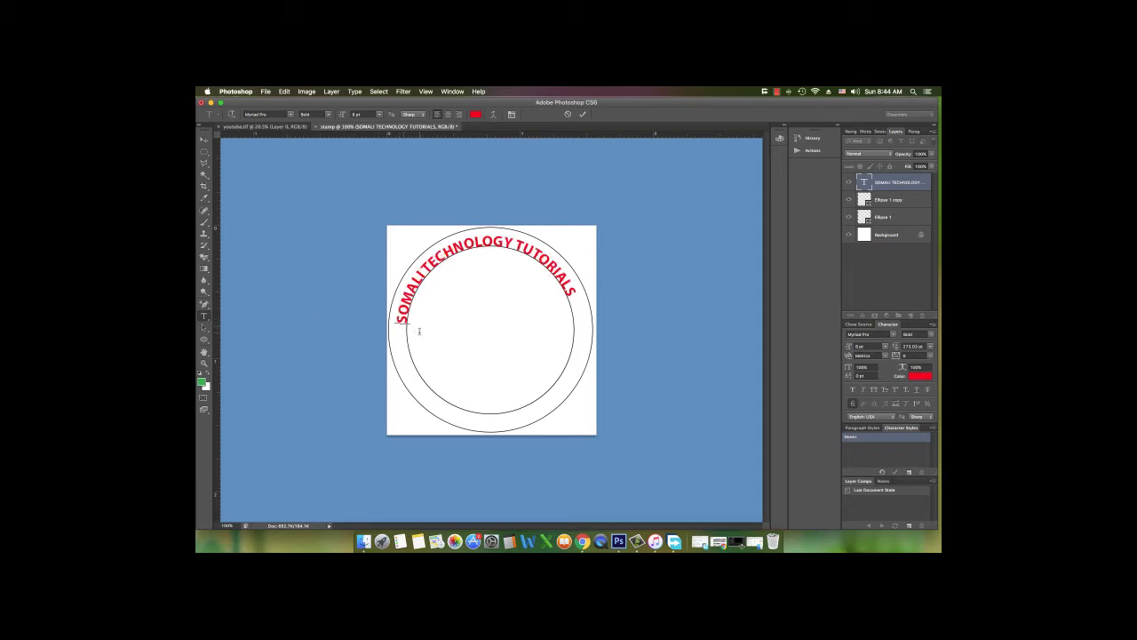
triple_click(496, 261)
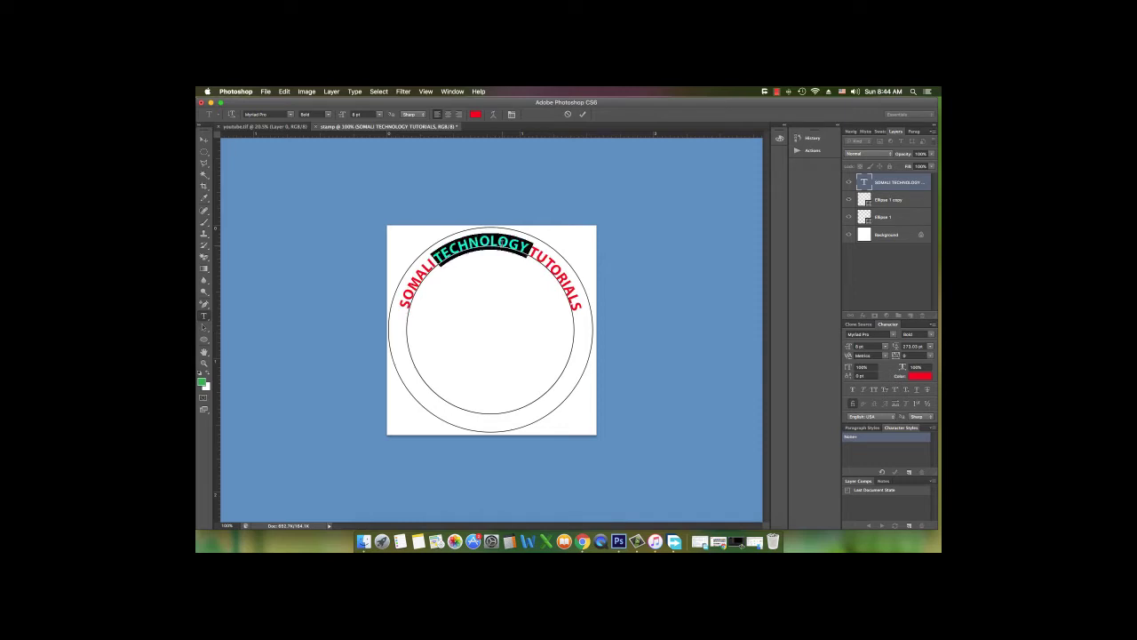
drag(342, 116, 341, 116)
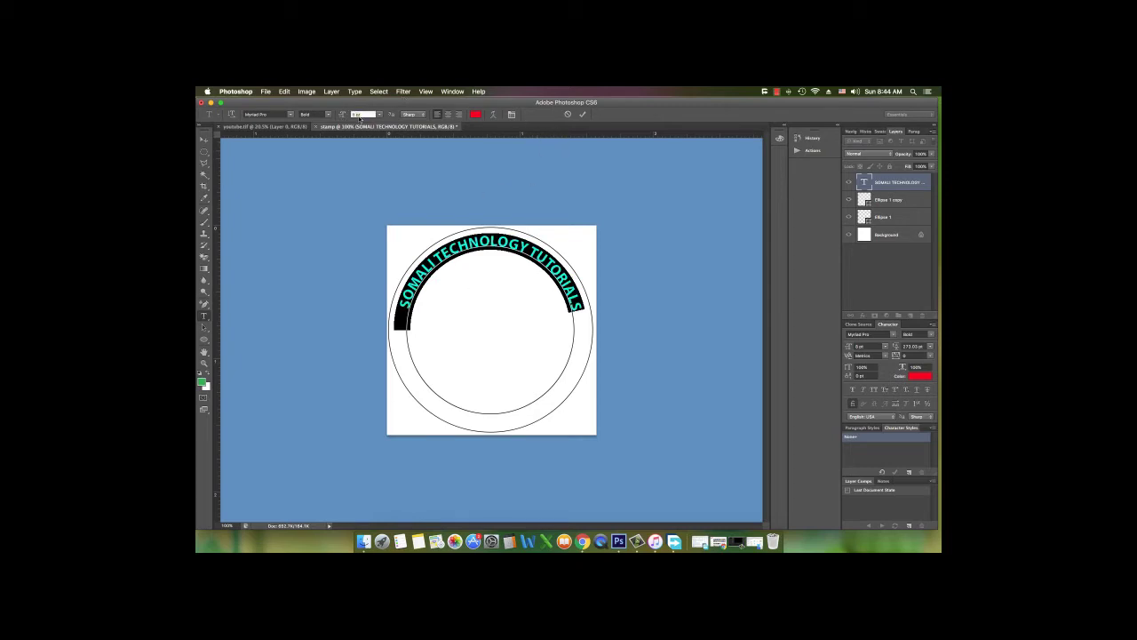
text(10)
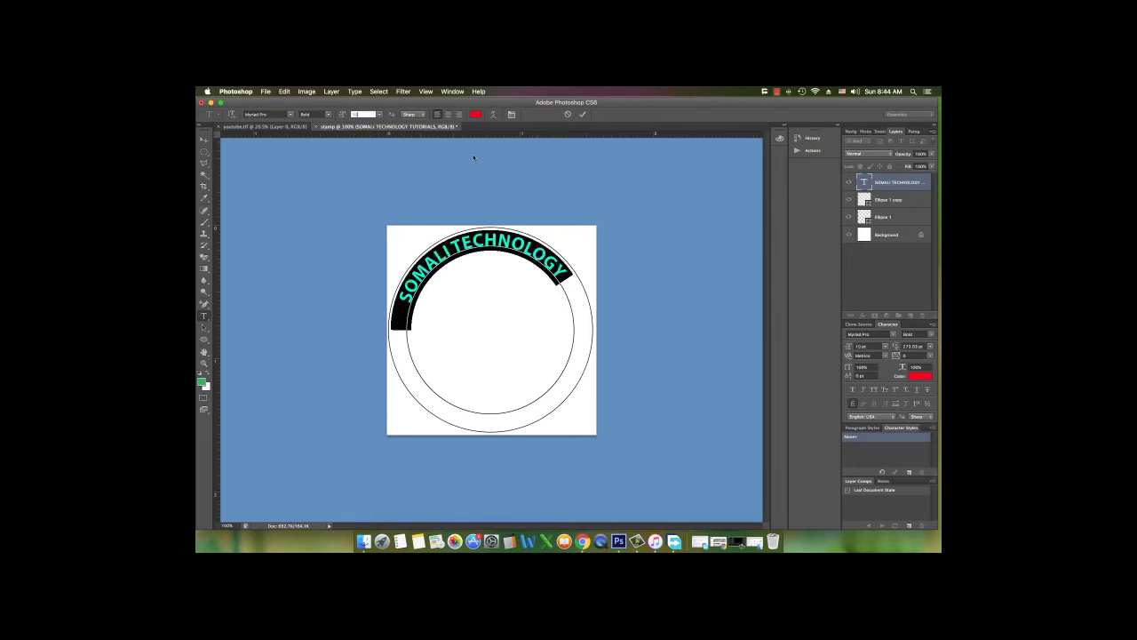
key(Return)
Drag the text's end and start markers down both sides of the circle
click(204, 139)
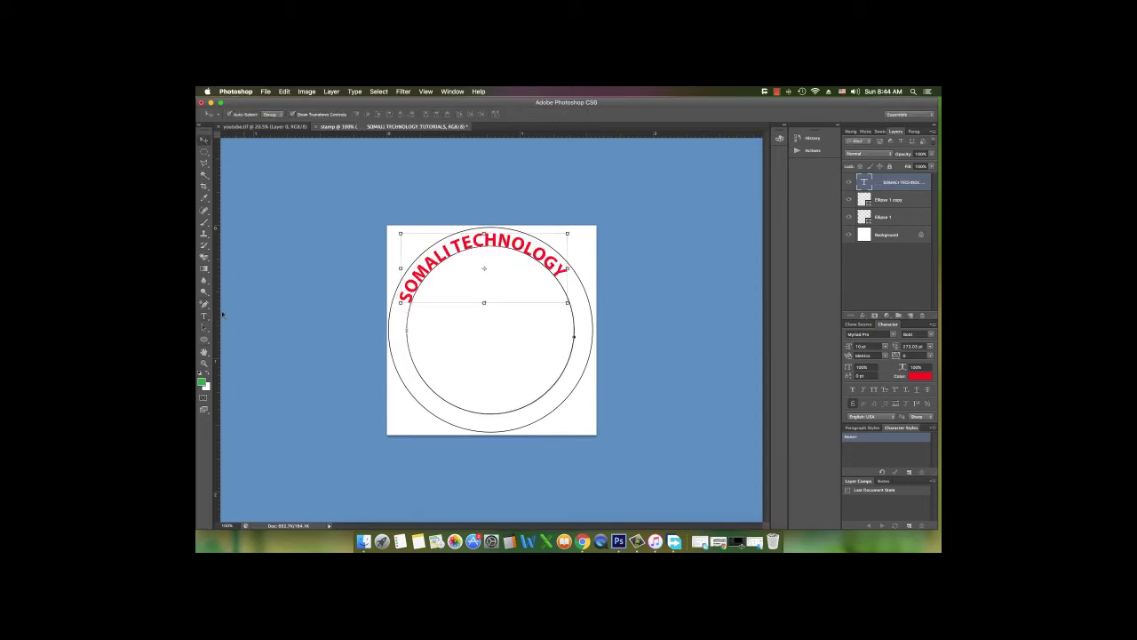
click(204, 328)
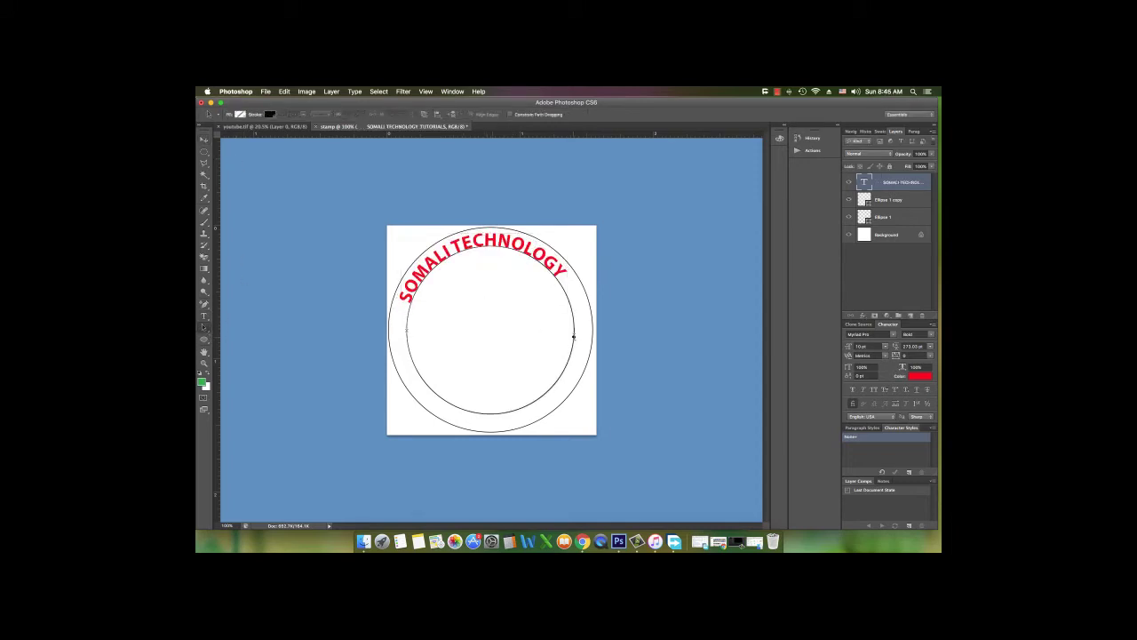
drag(574, 337, 563, 375)
drag(407, 330, 407, 365)
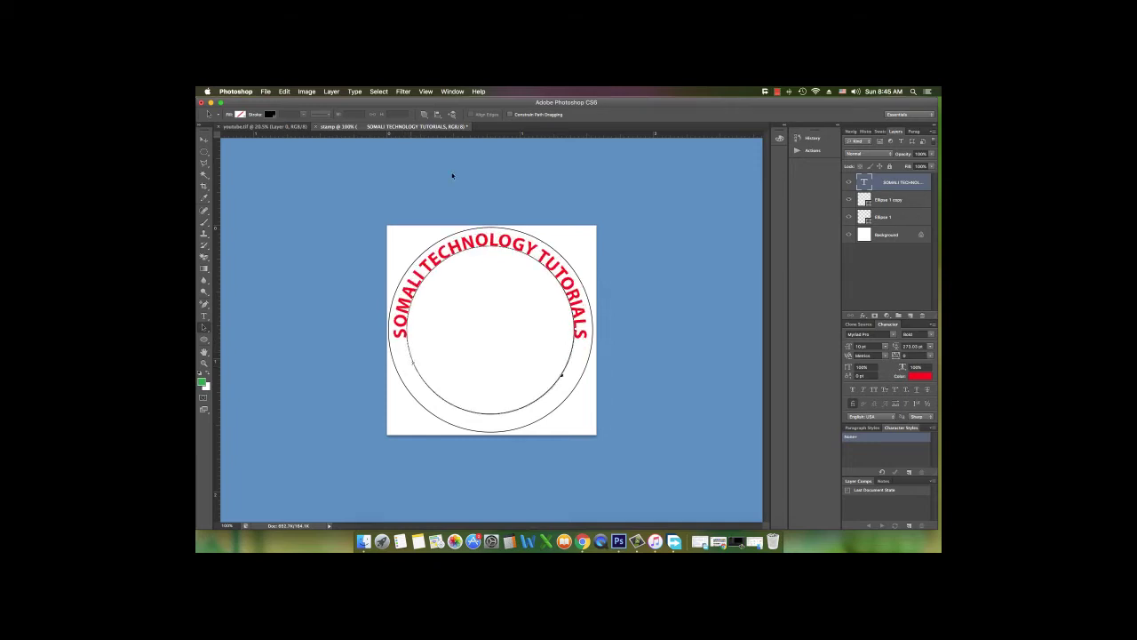
click(204, 140)
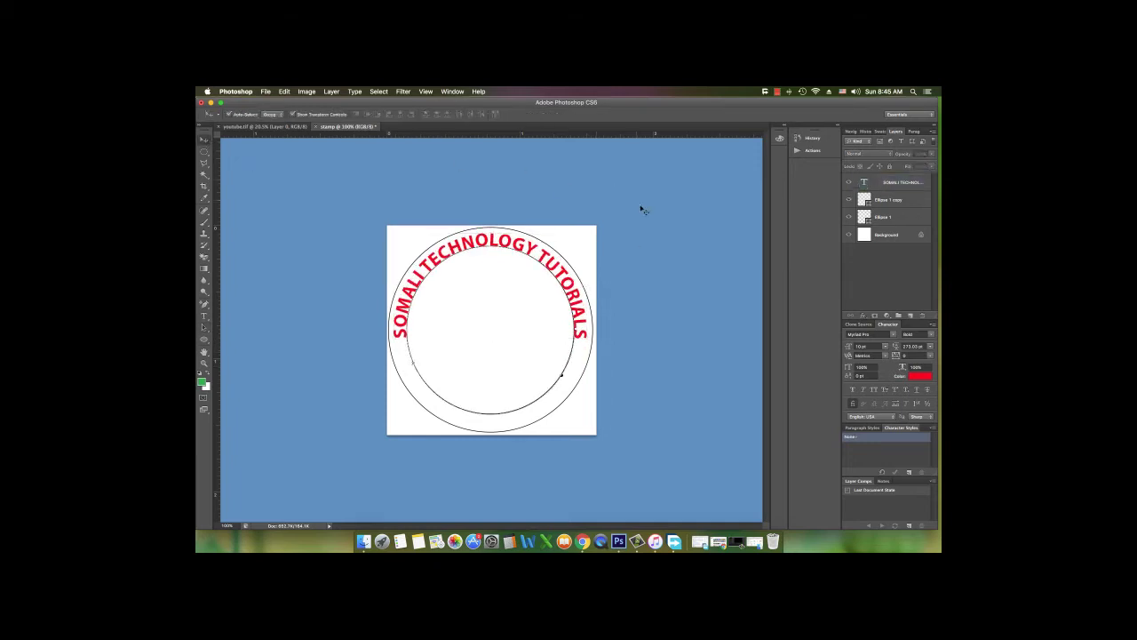
Add a black Color Overlay layer style to the curved channel-name text
double_click(926, 178)
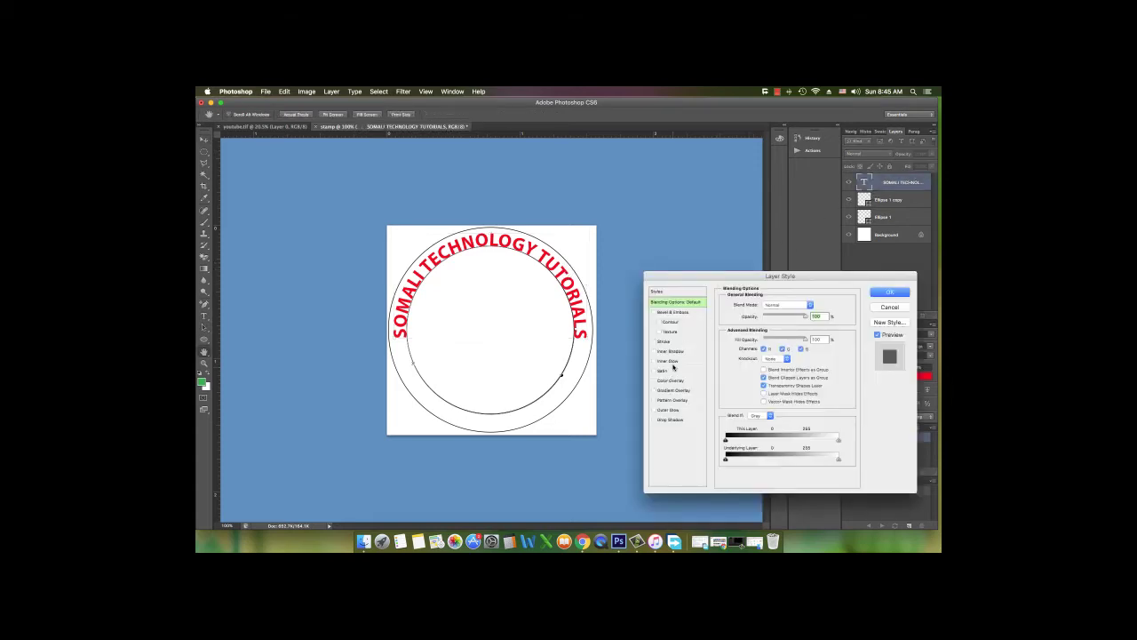
click(673, 379)
click(813, 305)
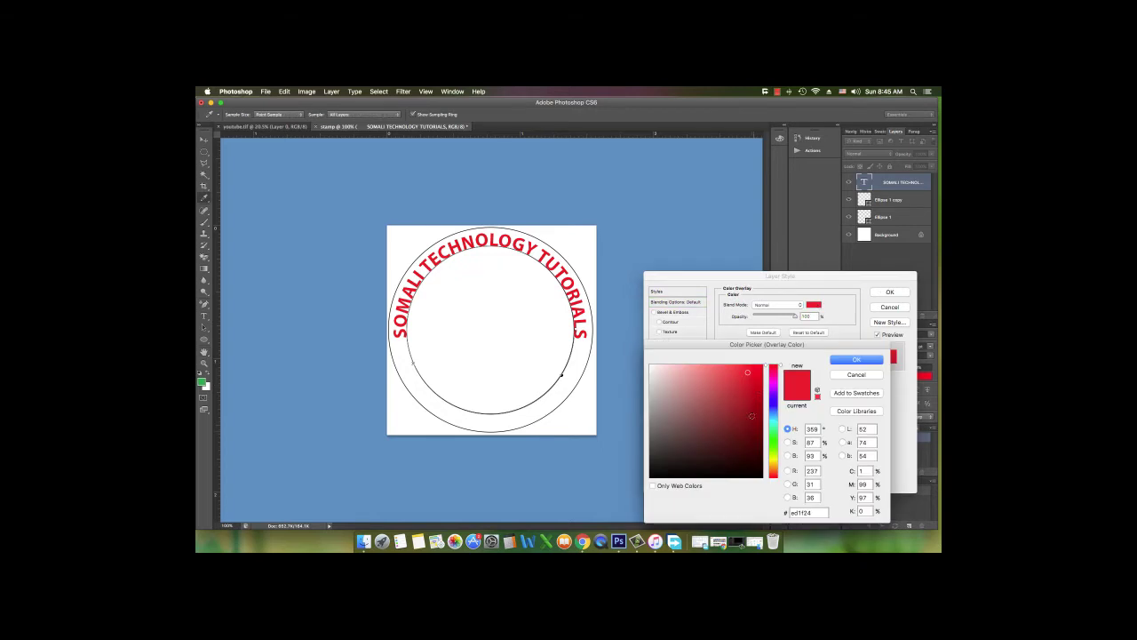
click(761, 472)
click(856, 361)
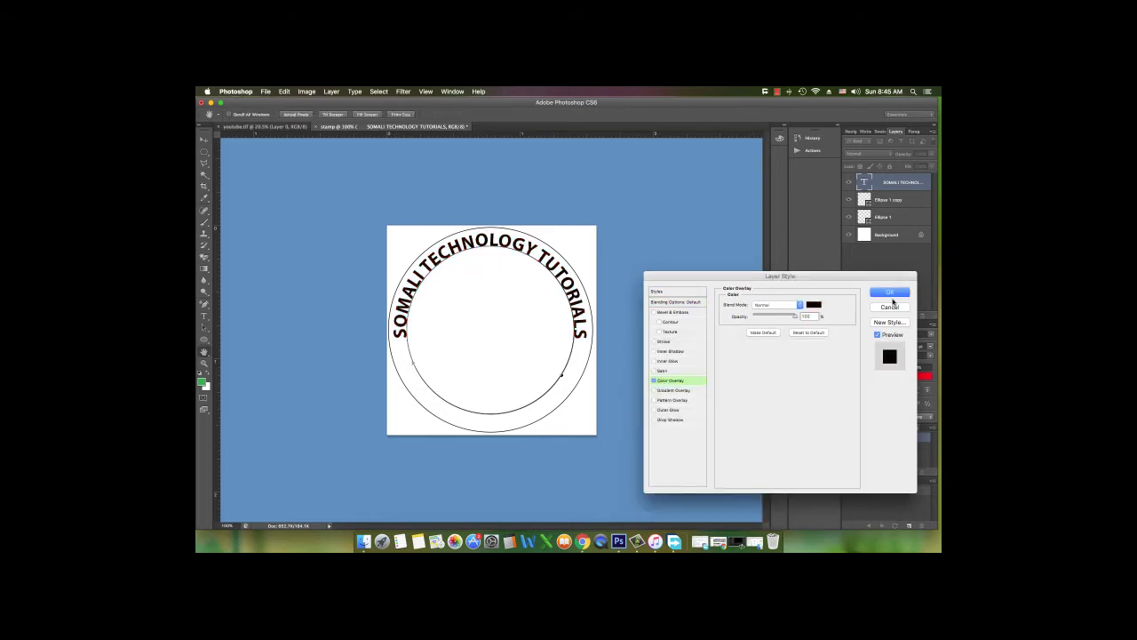
key(Return)
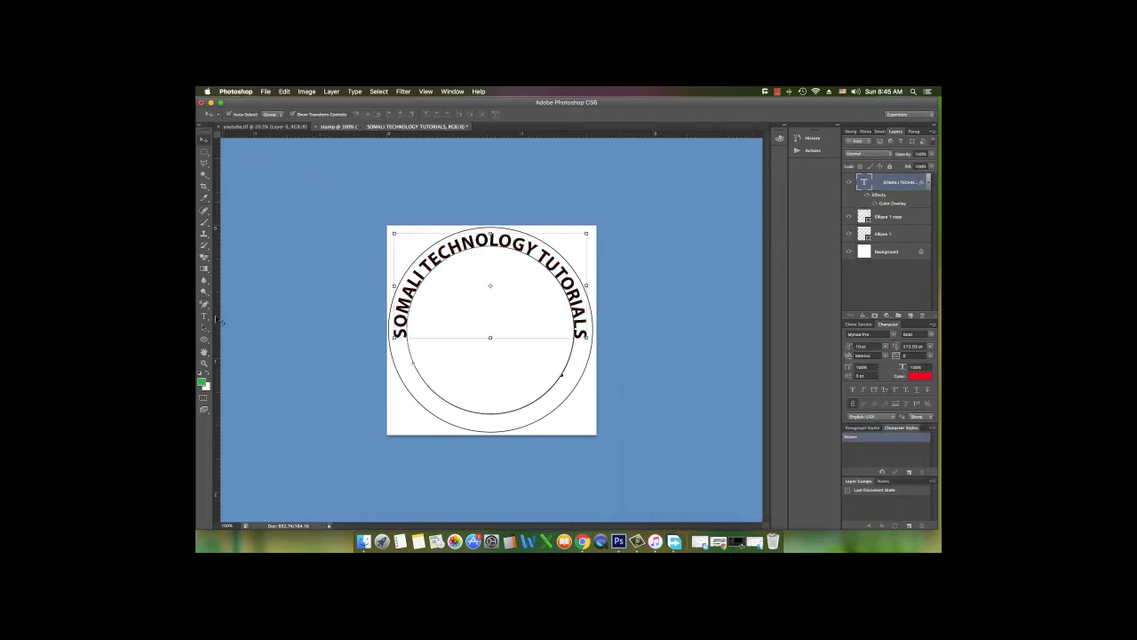
click(203, 316)
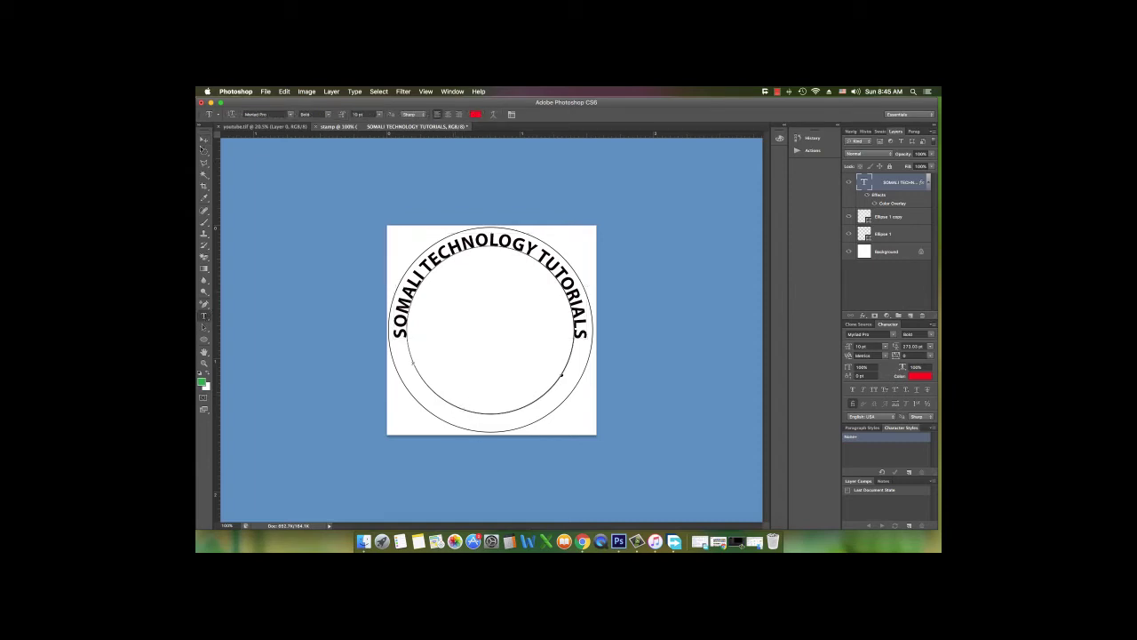
Type the TEL phone number as path text along the bottom of the outer circle
key(v)
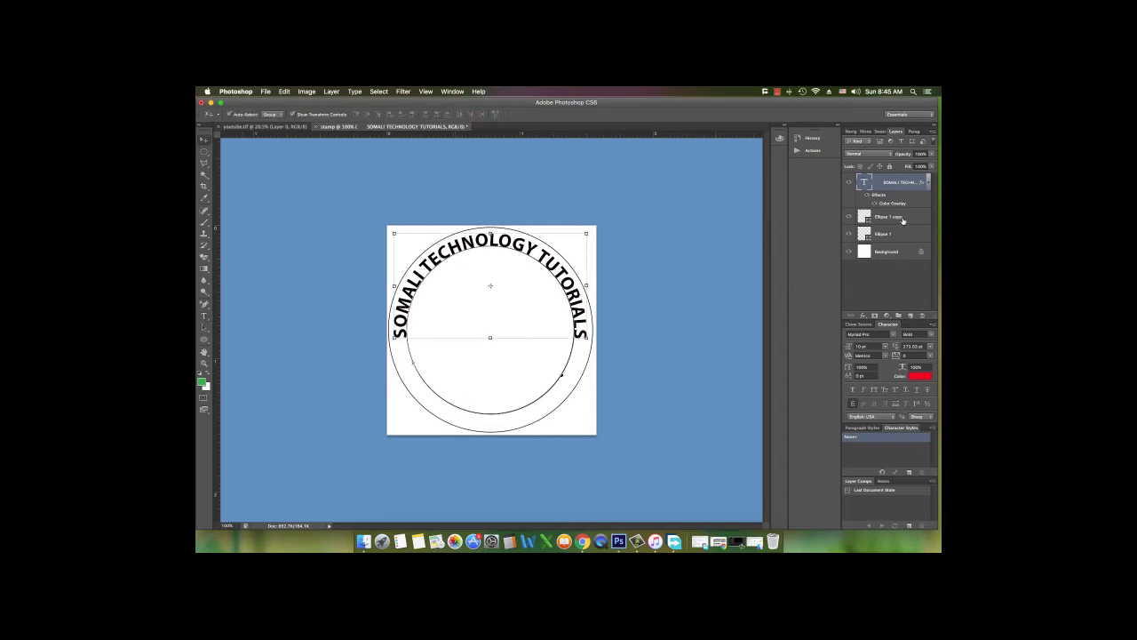
click(912, 219)
click(912, 236)
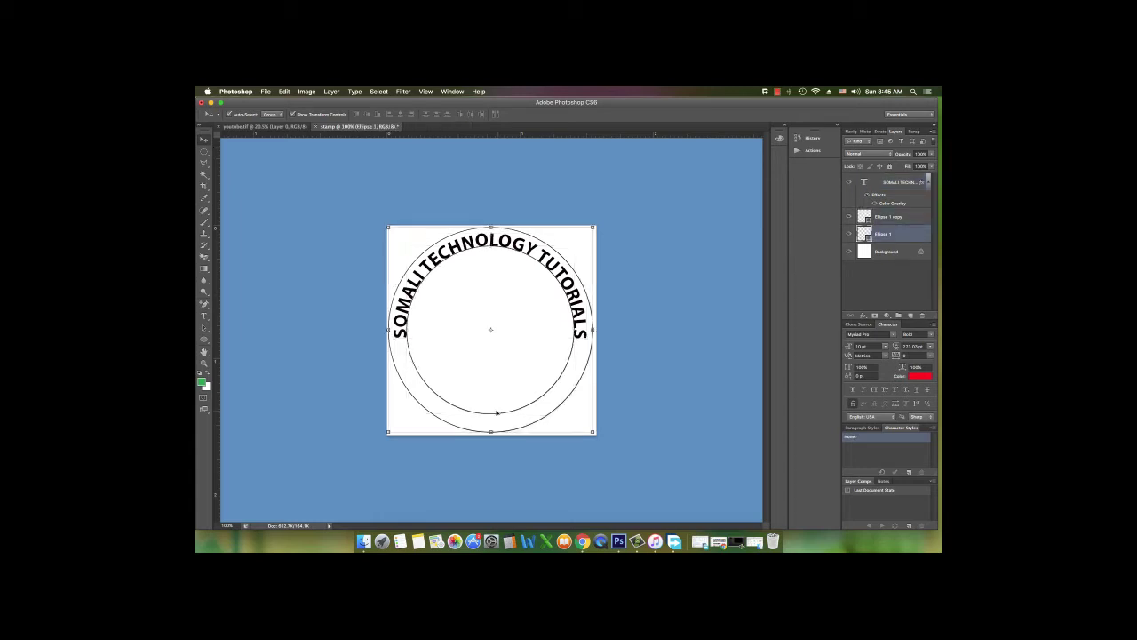
click(203, 316)
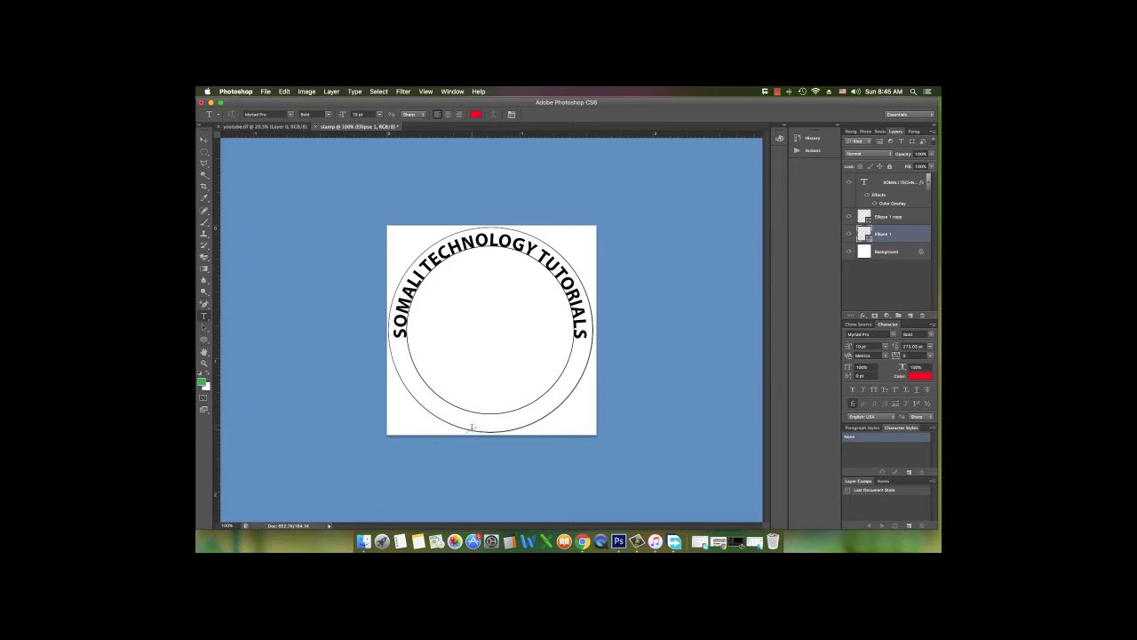
click(472, 429)
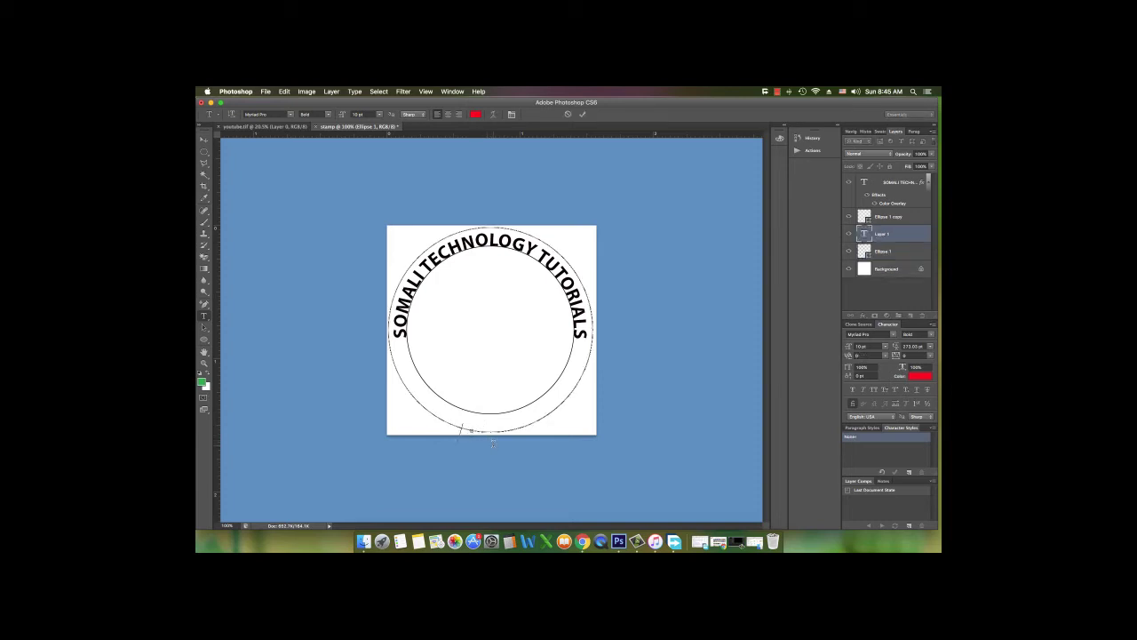
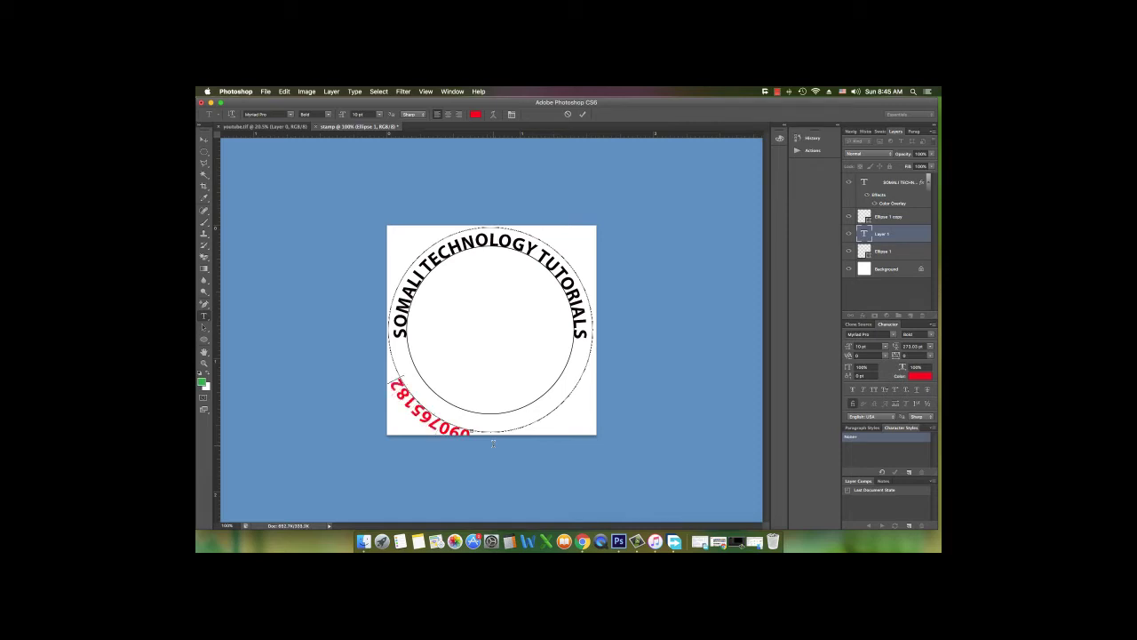
click(204, 140)
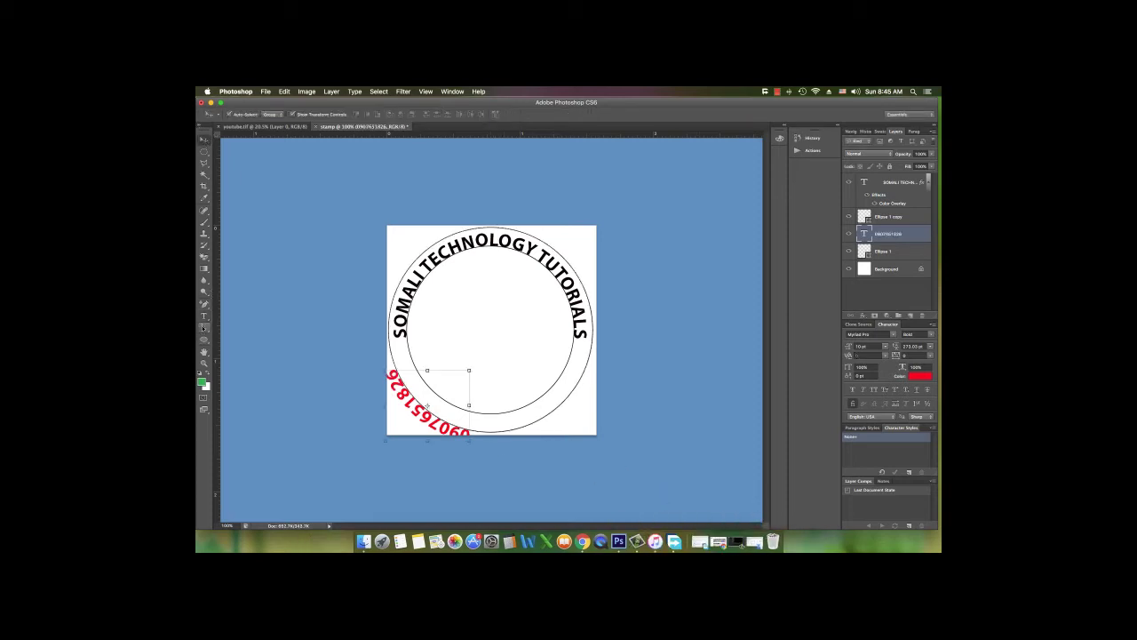
Slide the phone number along the circle so it sits upright at the bottom
click(204, 327)
drag(474, 432, 495, 394)
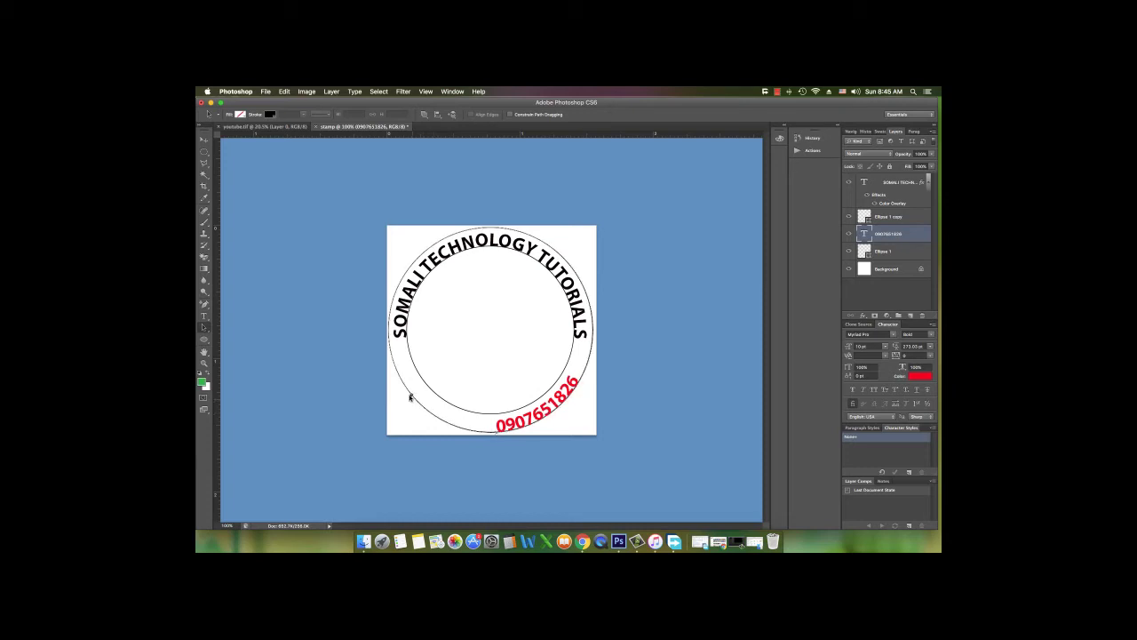
drag(496, 432, 424, 409)
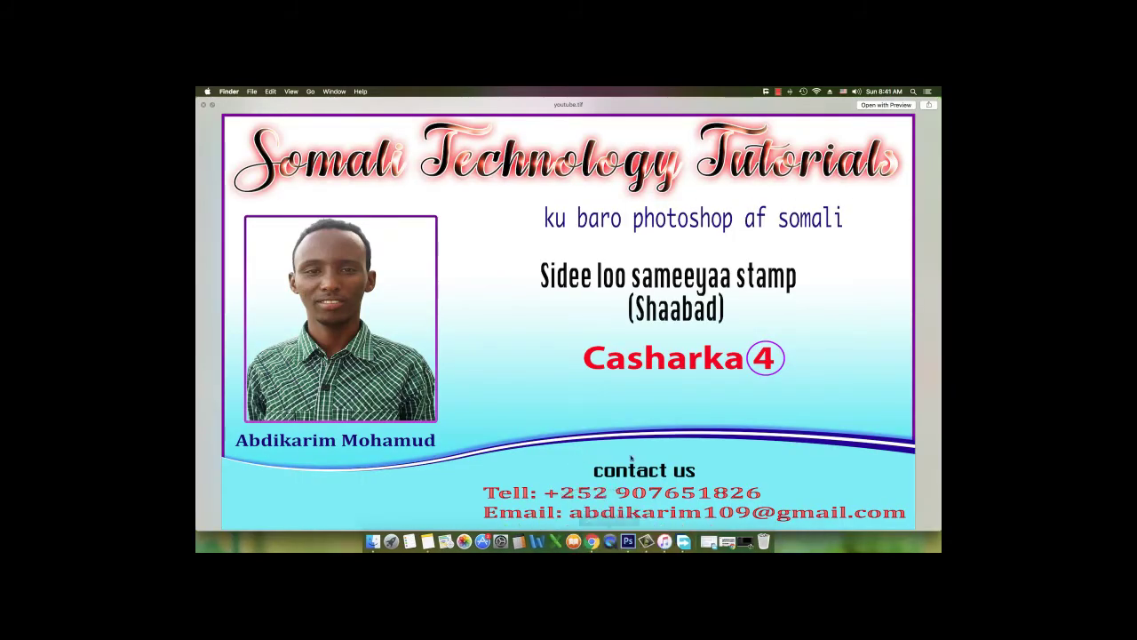
Briefly open Notes, then close the youtube.tif Quick Look preview in Finder
click(427, 541)
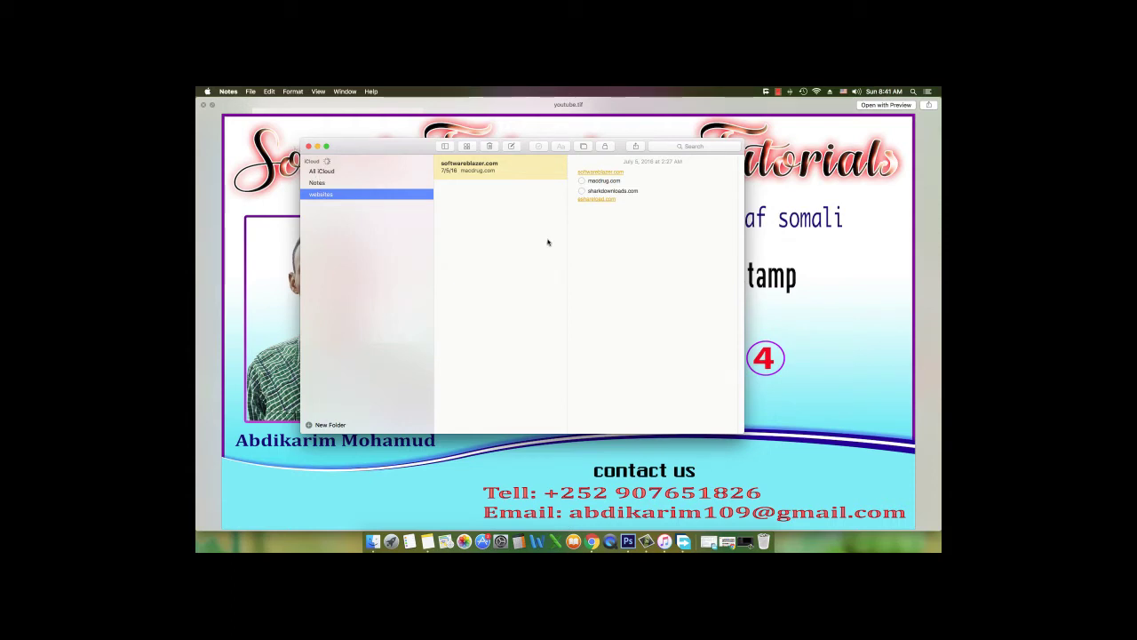
click(301, 149)
click(306, 149)
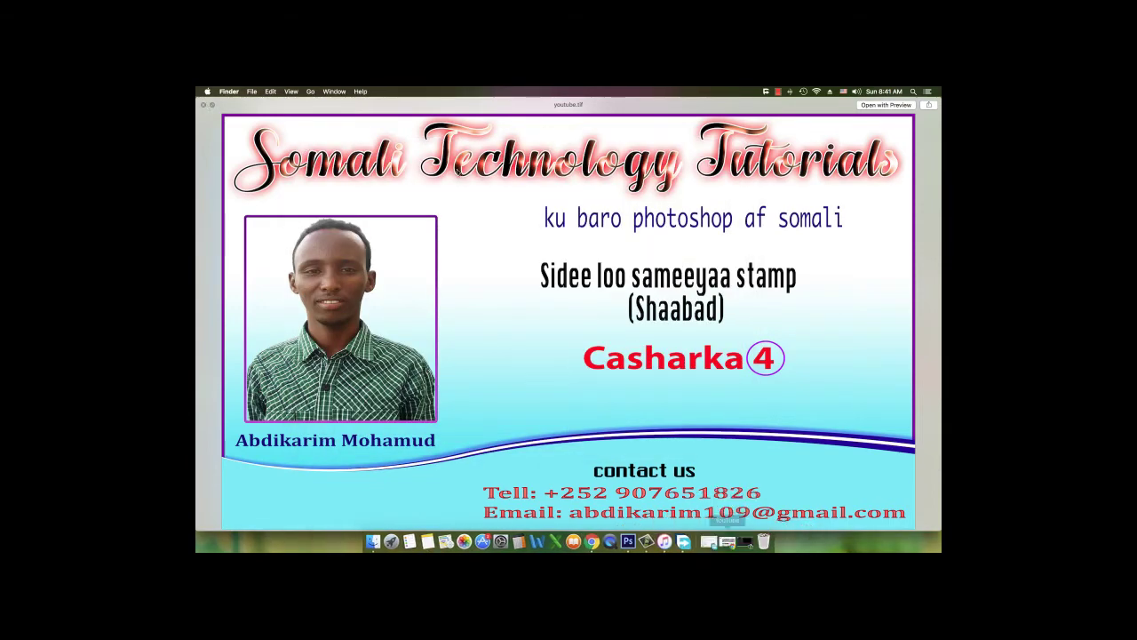
click(203, 106)
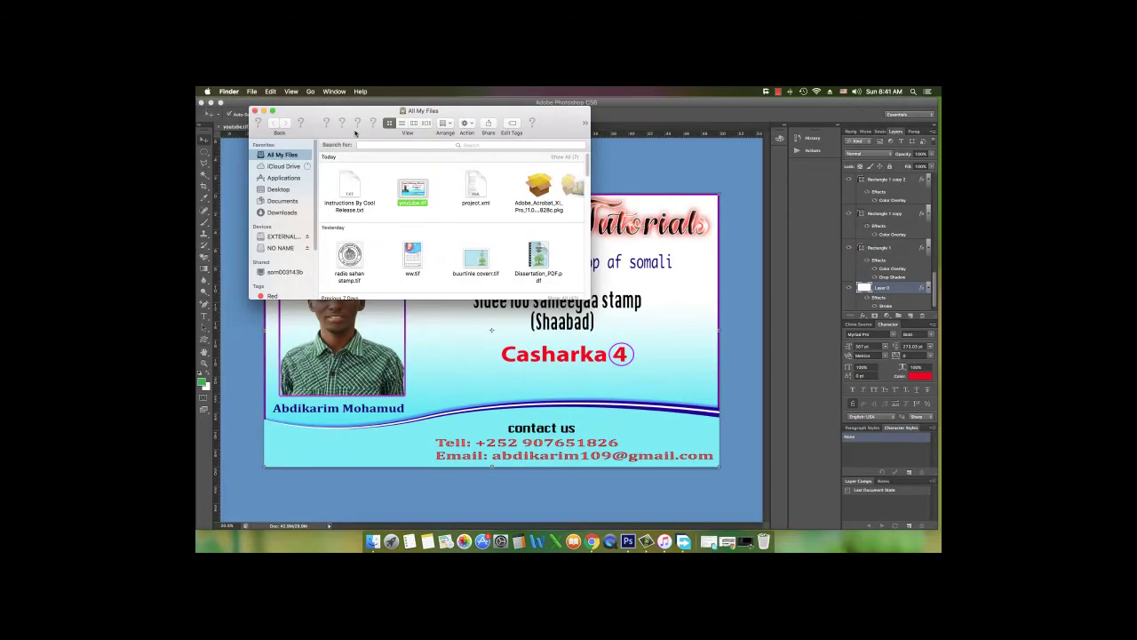
Minimize the All My Files Finder window to get back to Photoshop
click(263, 111)
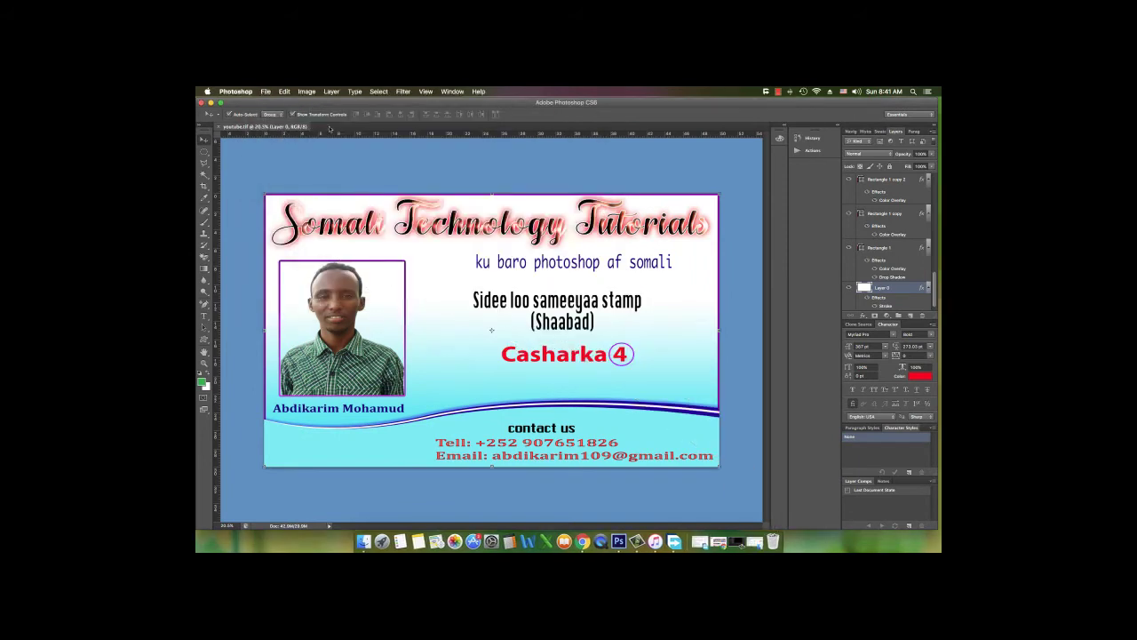
click(266, 92)
click(437, 240)
Create a new document named stamp, 4 × 4 centimetres at 300 pixels per inch
key(super+n)
click(593, 233)
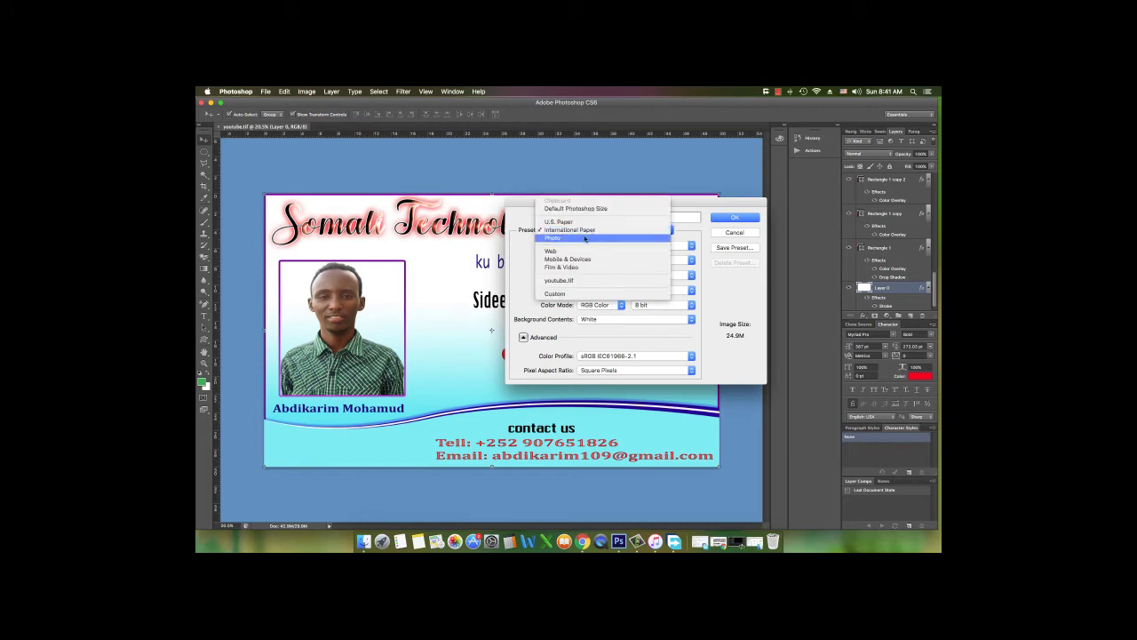
click(590, 231)
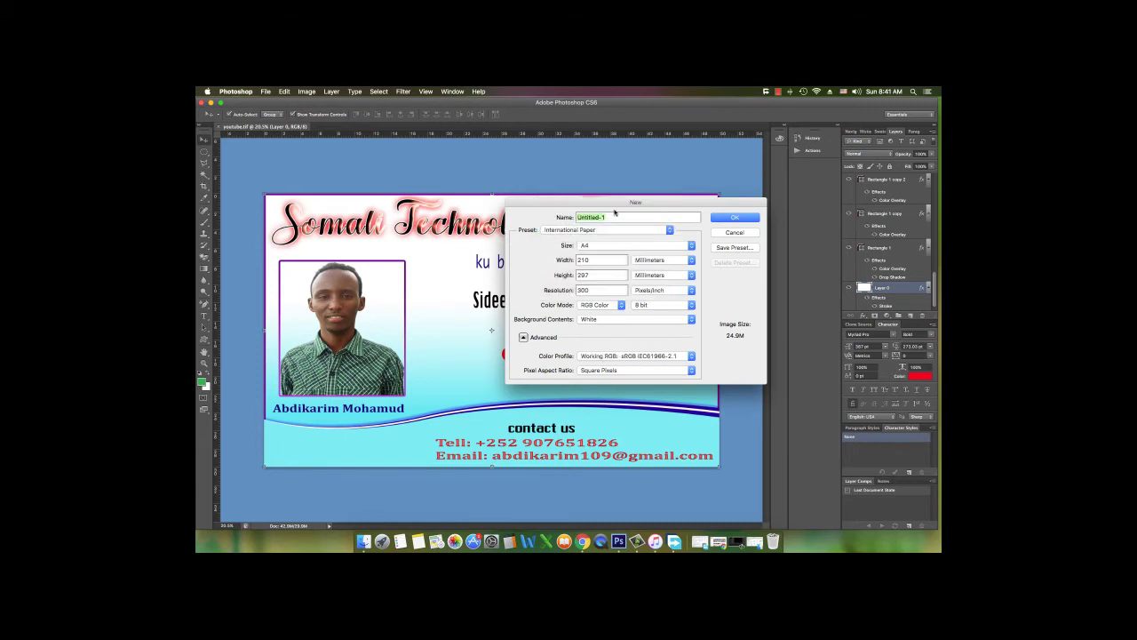
text(stamp)
click(606, 244)
click(605, 246)
click(656, 259)
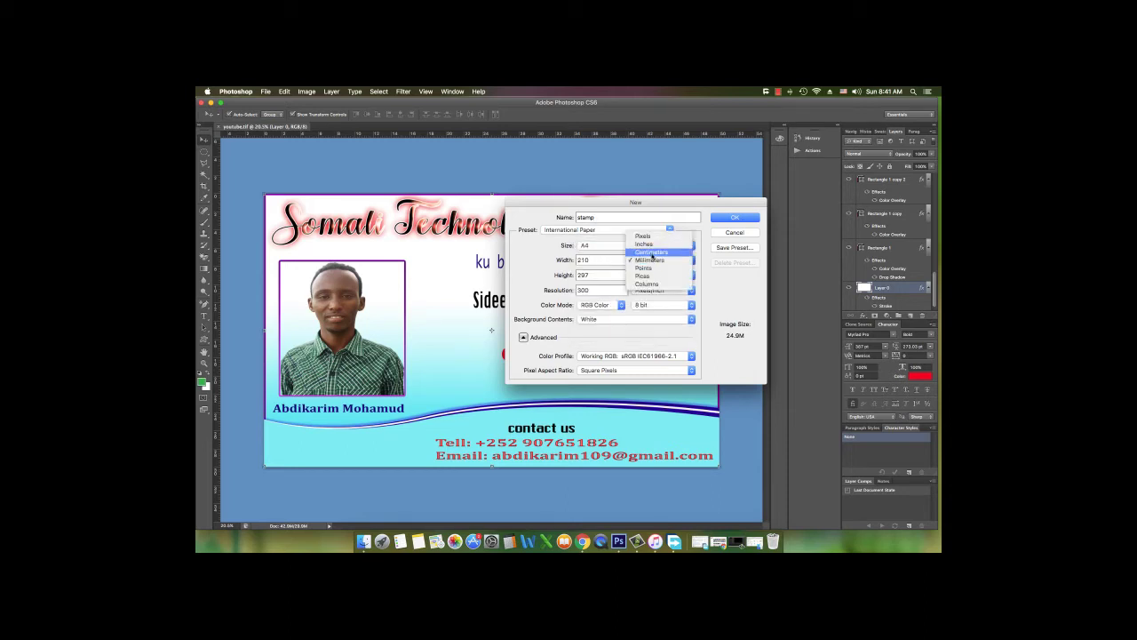
click(656, 249)
text(4)
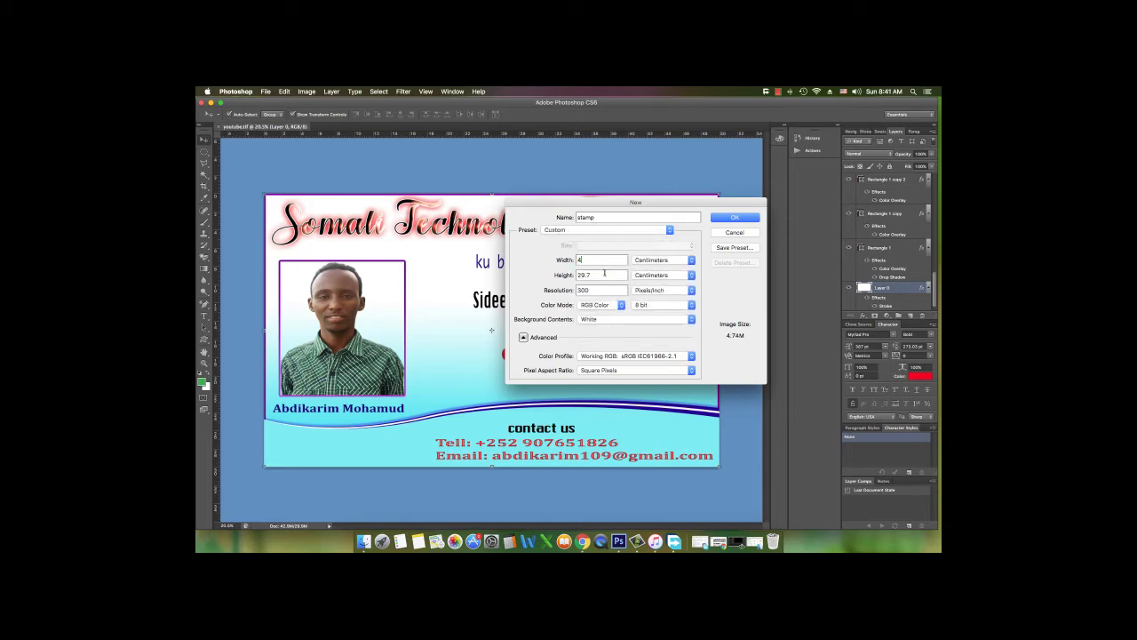
key(Tab)
text(4)
click(722, 220)
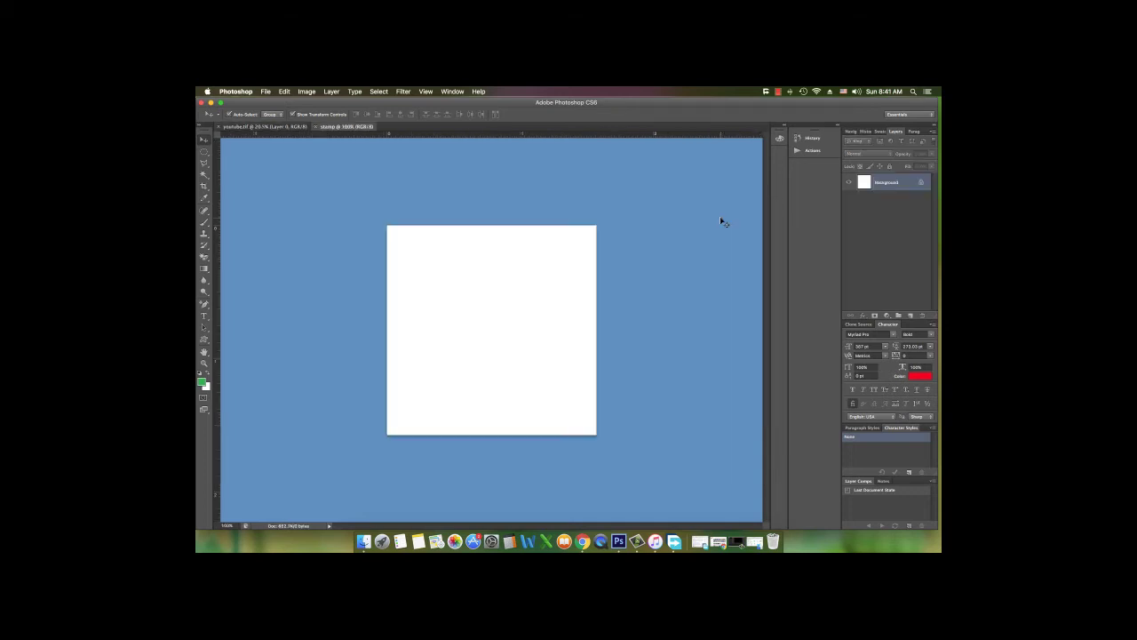
Draw a circle with the Ellipse Tool filling the white canvas
click(204, 340)
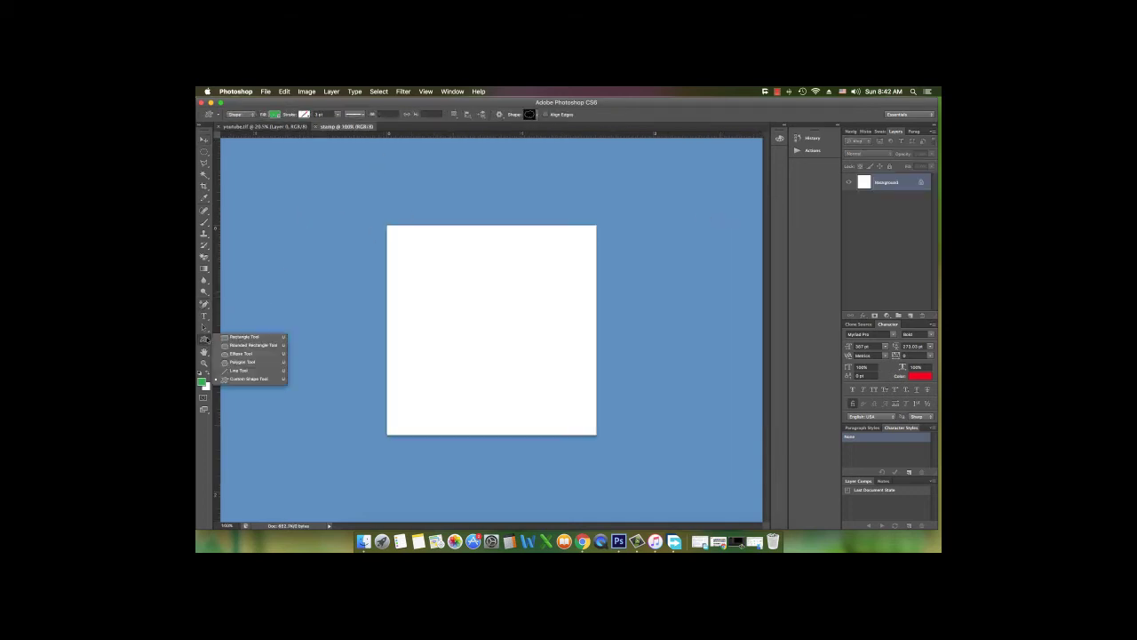
click(238, 354)
mouse_move(423, 265)
mouse_down()
mouse_move(566, 429)
mouse_move(546, 419)
mouse_move(543, 385)
mouse_move(574, 419)
mouse_move(579, 432)
mouse_move(567, 432)
mouse_move(590, 432)
mouse_up()
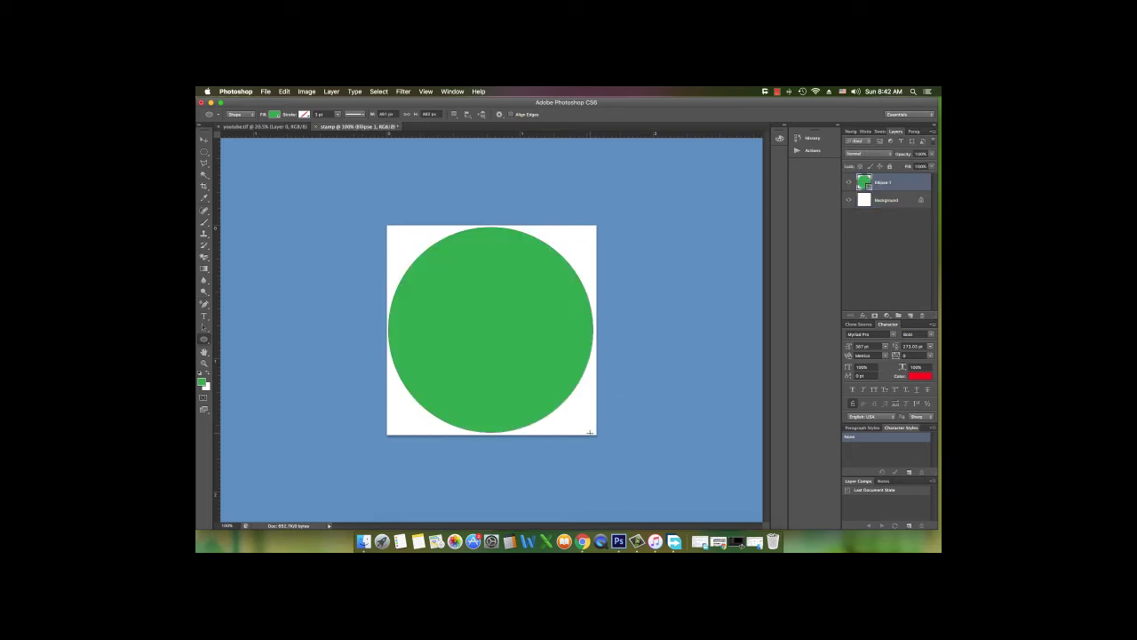
Give the circle no fill and a black 0.3 px outline
click(273, 115)
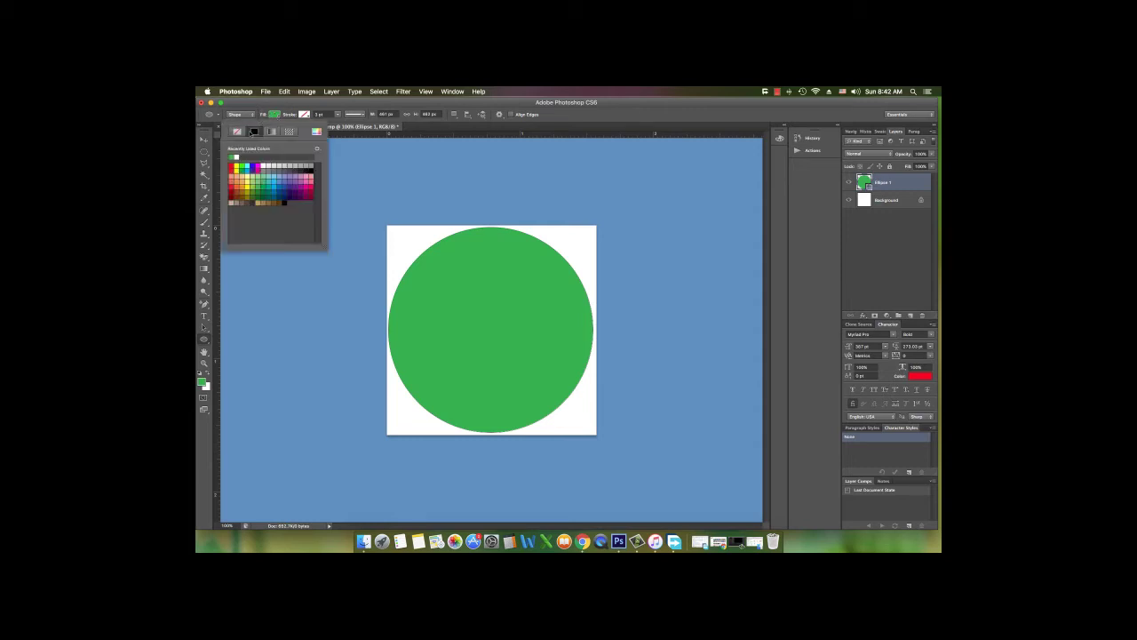
click(237, 132)
drag(286, 118, 283, 117)
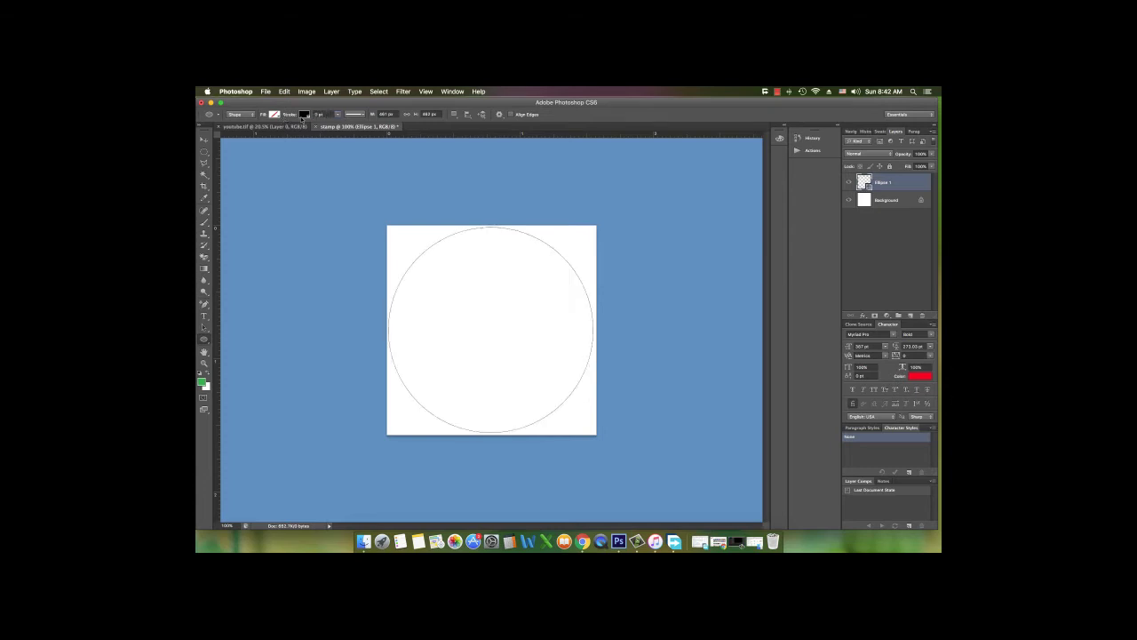
click(322, 113)
text(0.3)
key(Return)
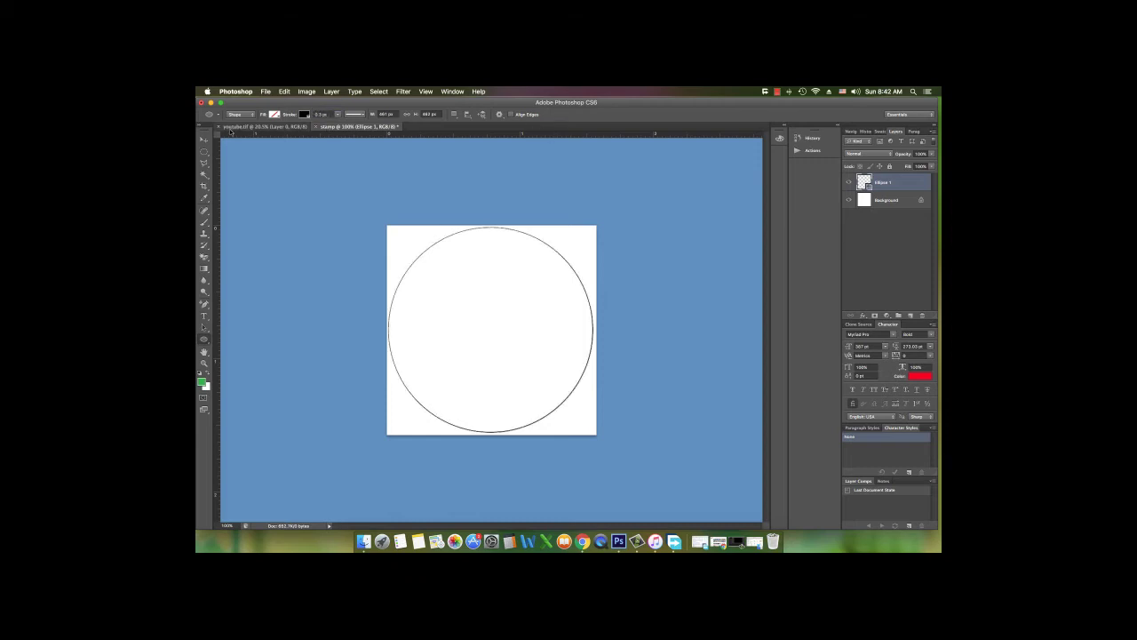
click(341, 167)
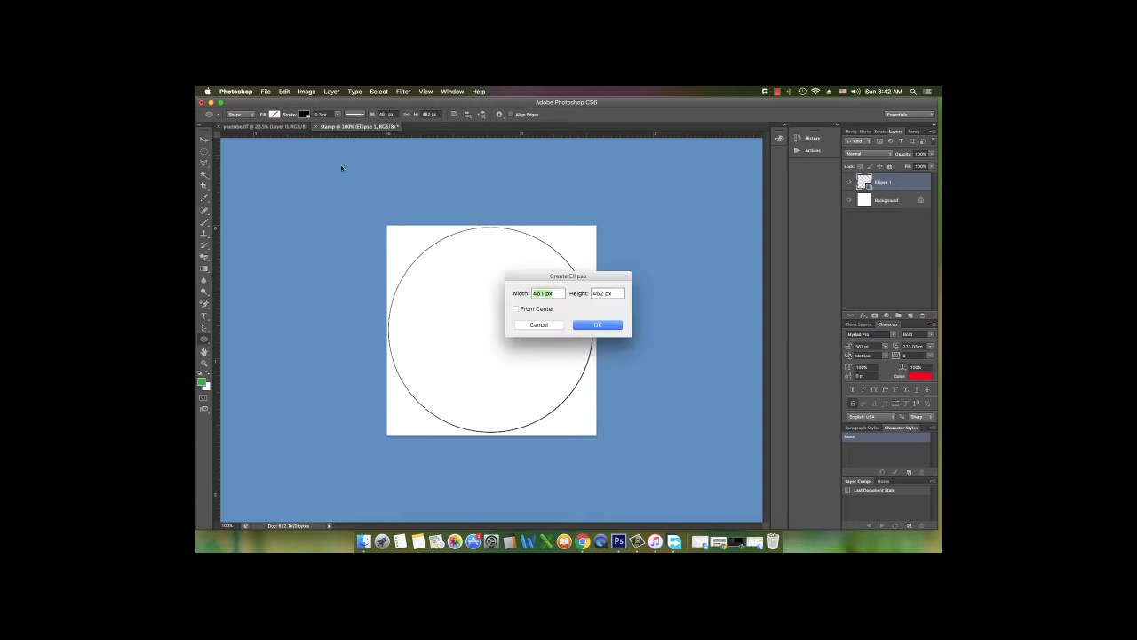
Duplicate Ellipse 1 and shrink the copy around the centre into a concentric inner circle
click(521, 325)
click(203, 140)
click(583, 293)
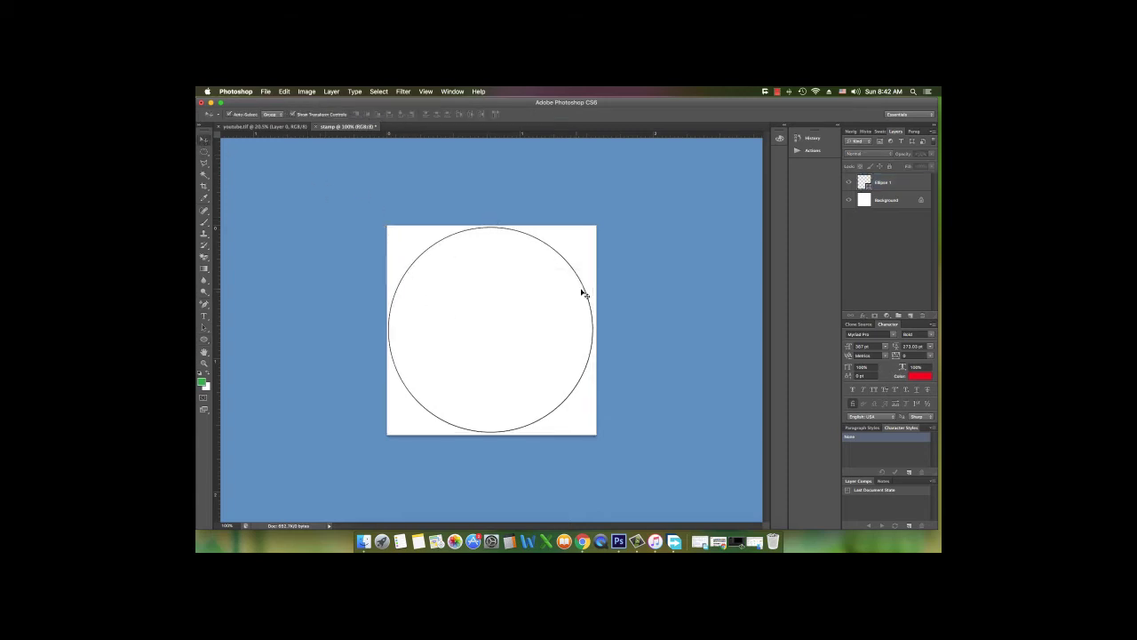
click(584, 290)
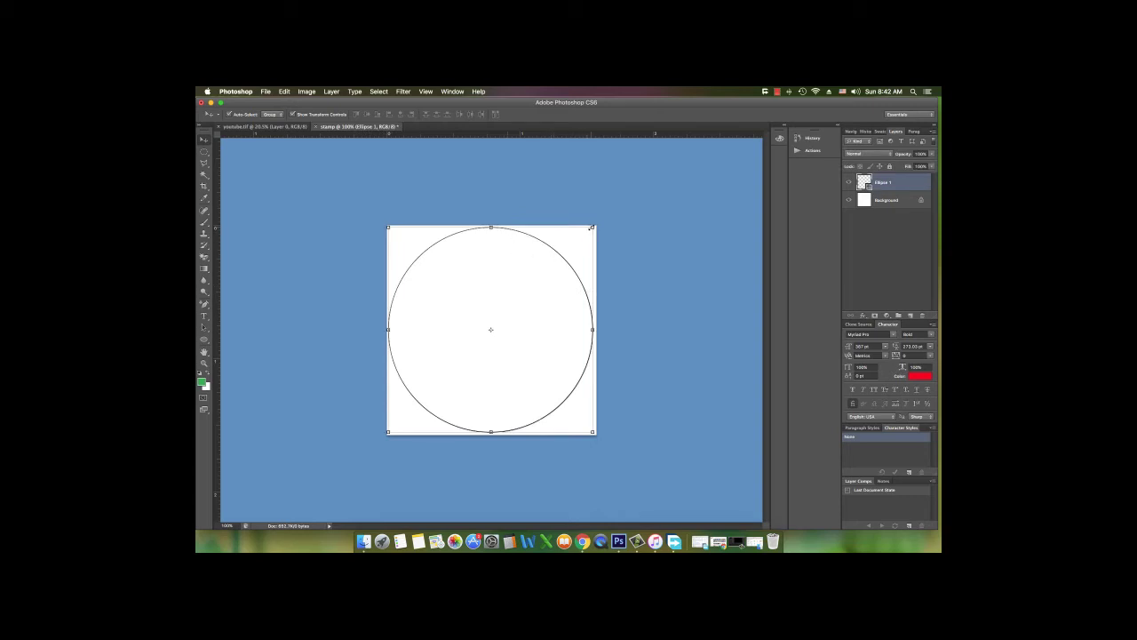
key(super+j)
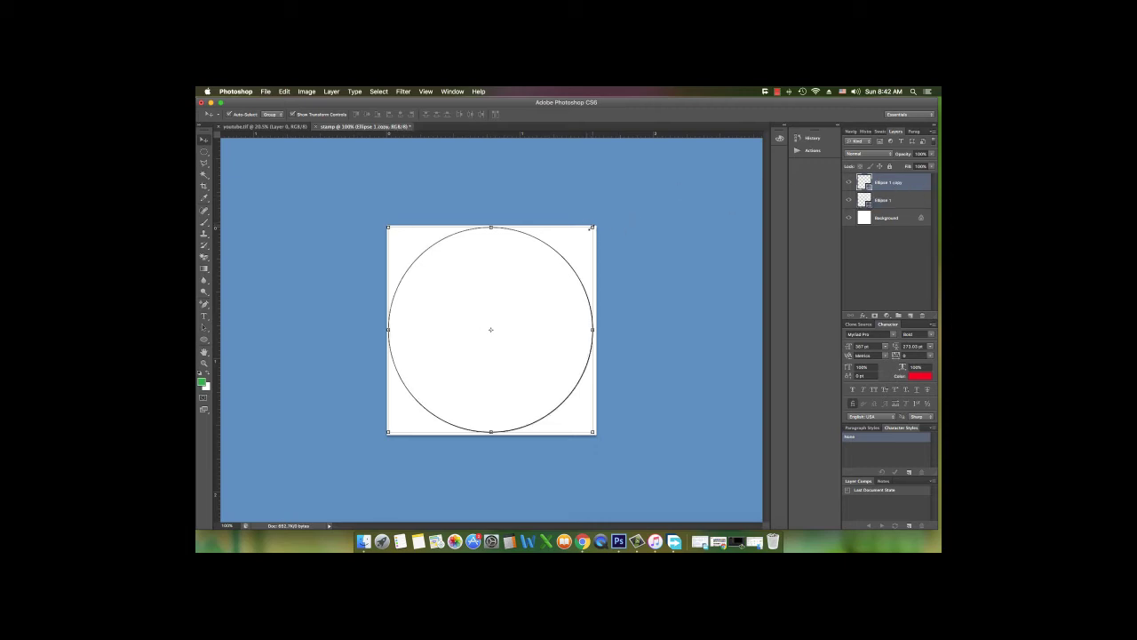
drag(592, 228, 573, 243)
click(642, 114)
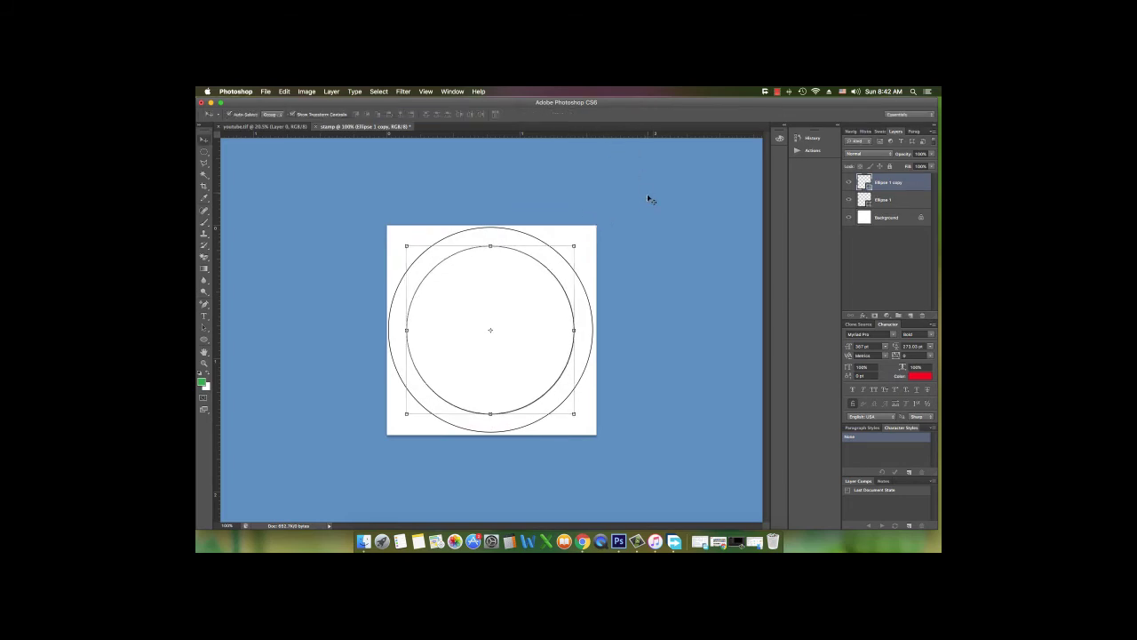
click(651, 191)
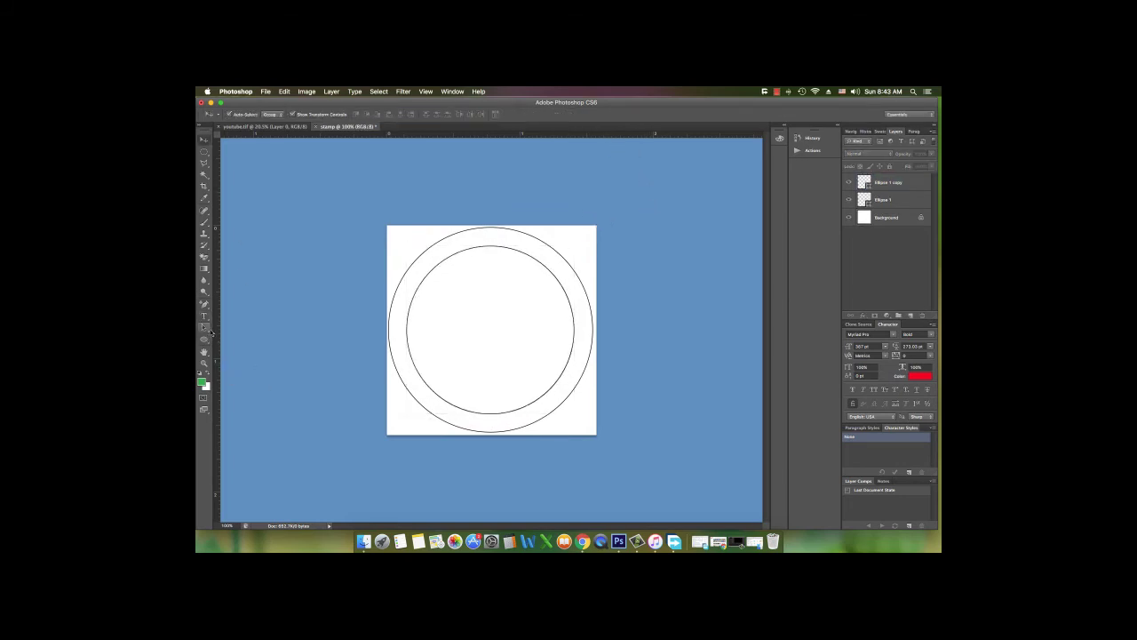
Try starting path text on the outer circle Ellipse 1, then cancel it
click(203, 317)
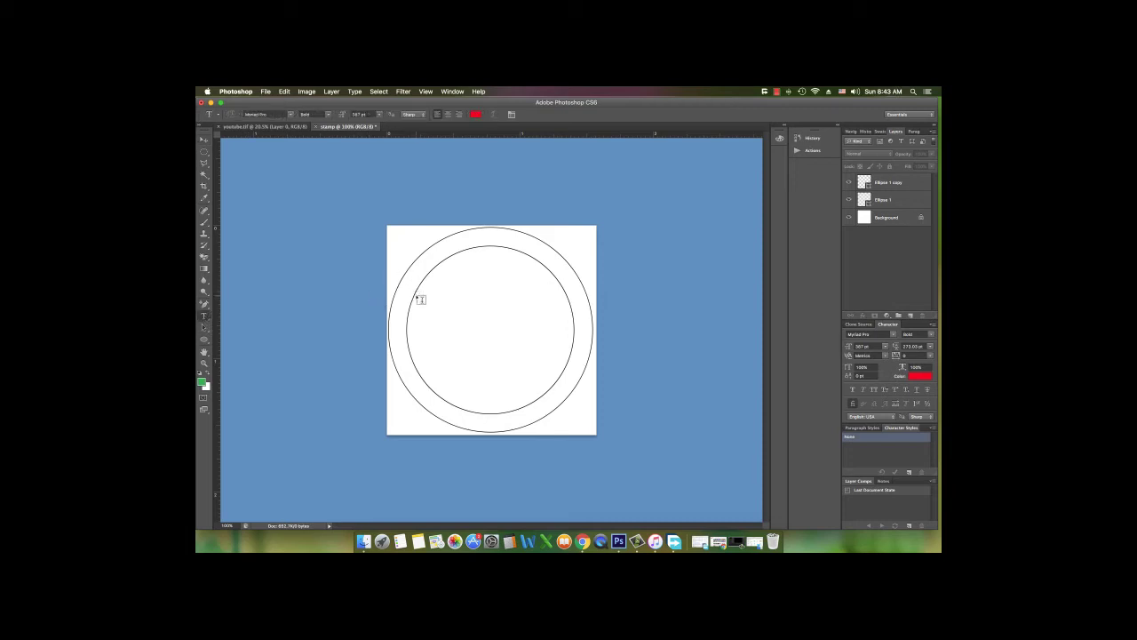
click(204, 139)
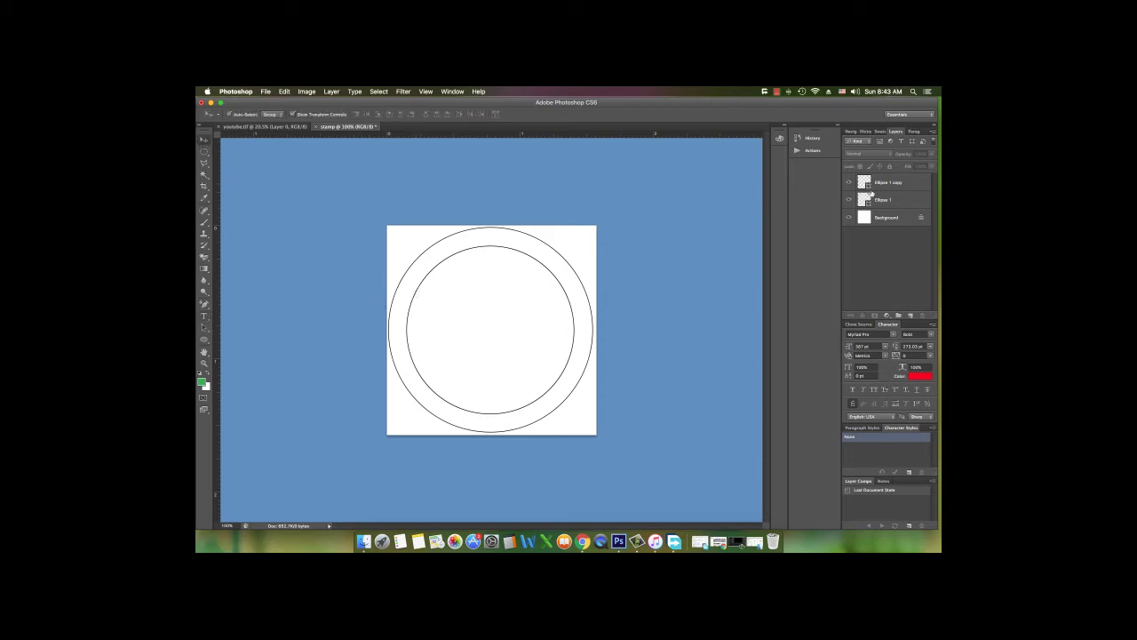
click(898, 201)
click(418, 287)
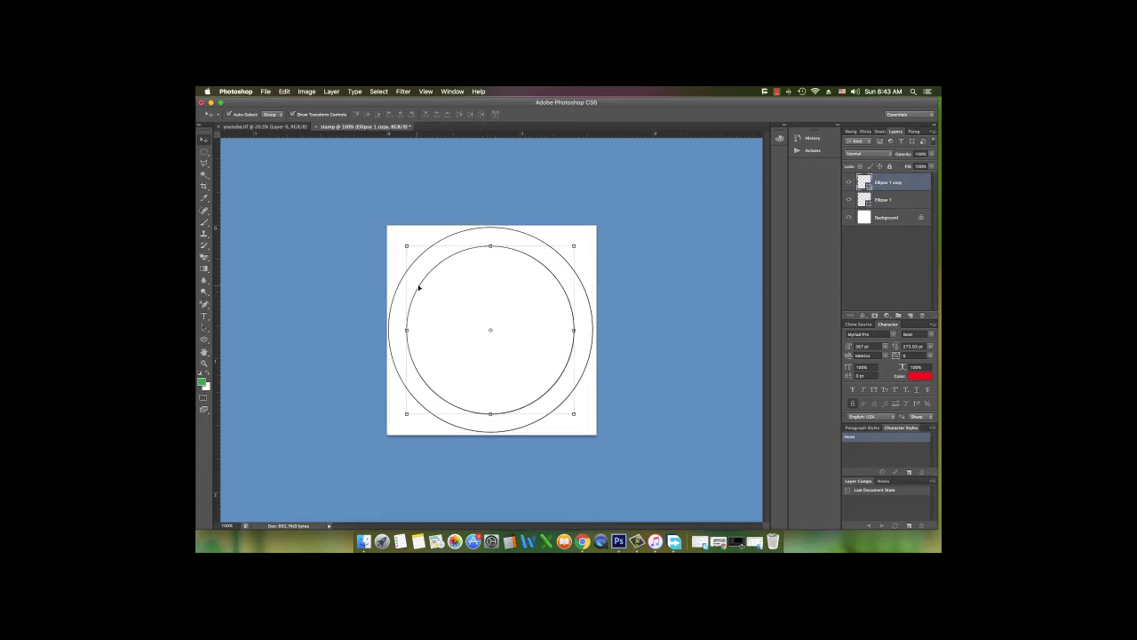
click(905, 206)
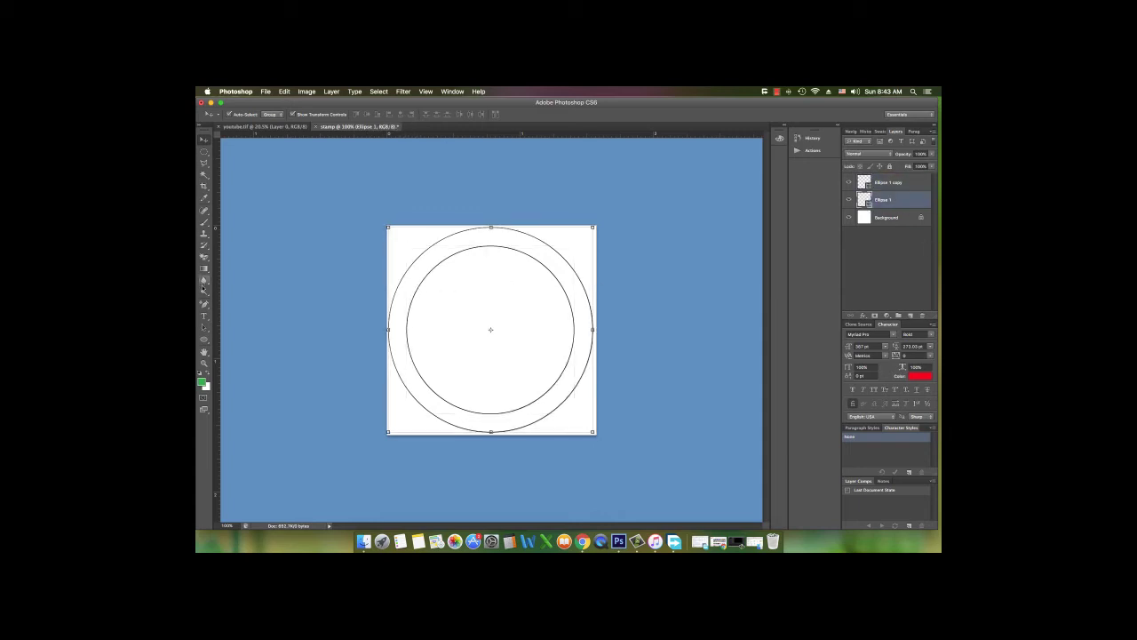
click(204, 315)
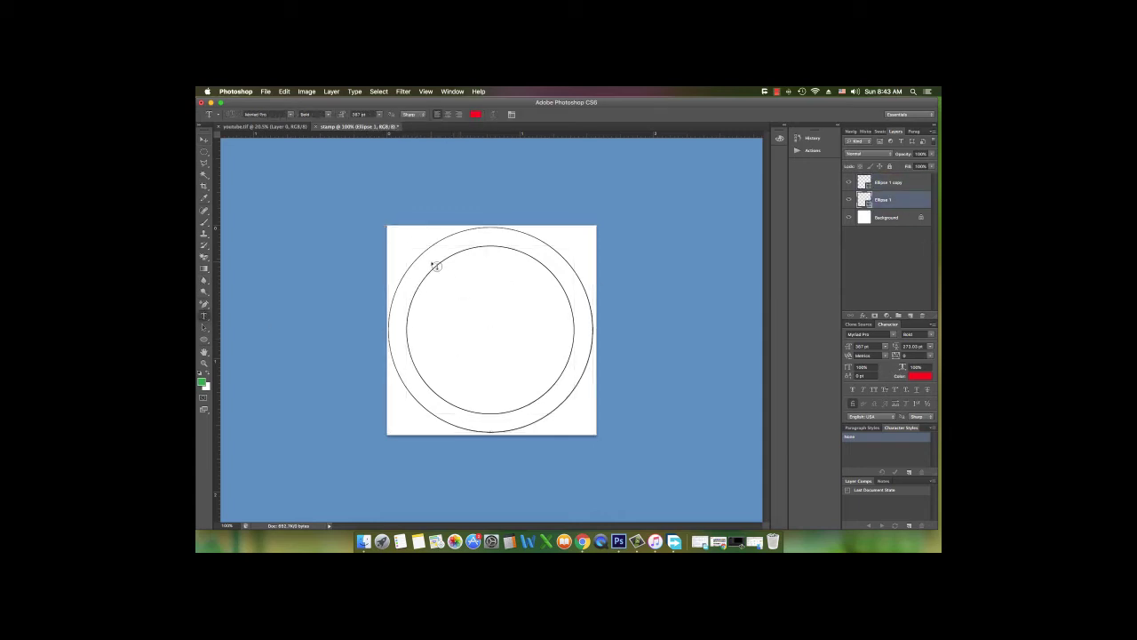
click(396, 310)
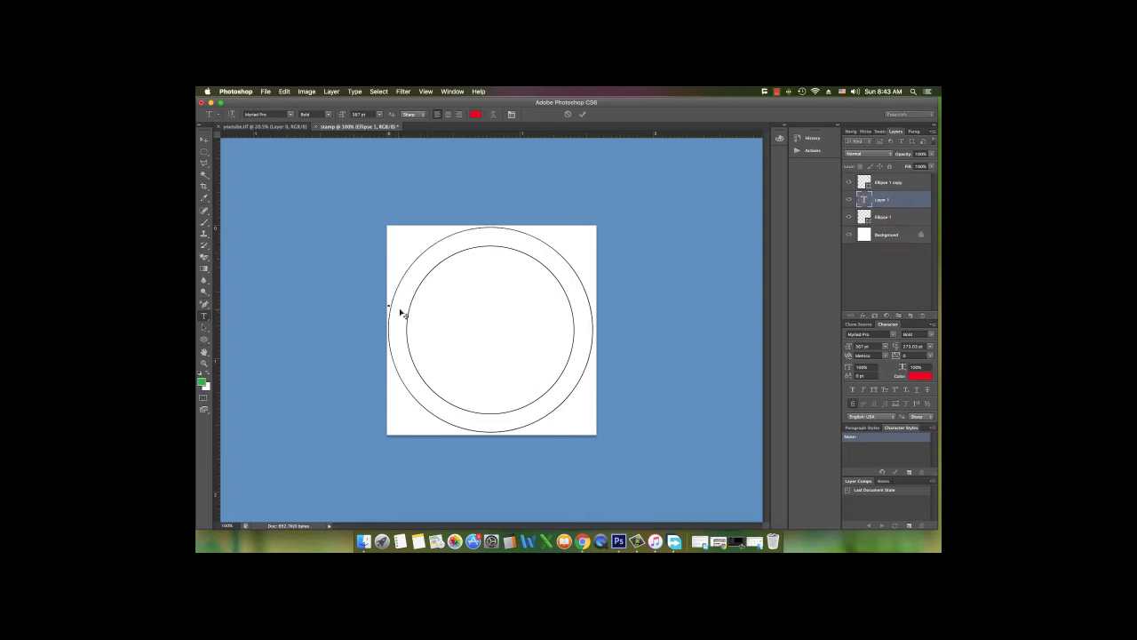
click(570, 114)
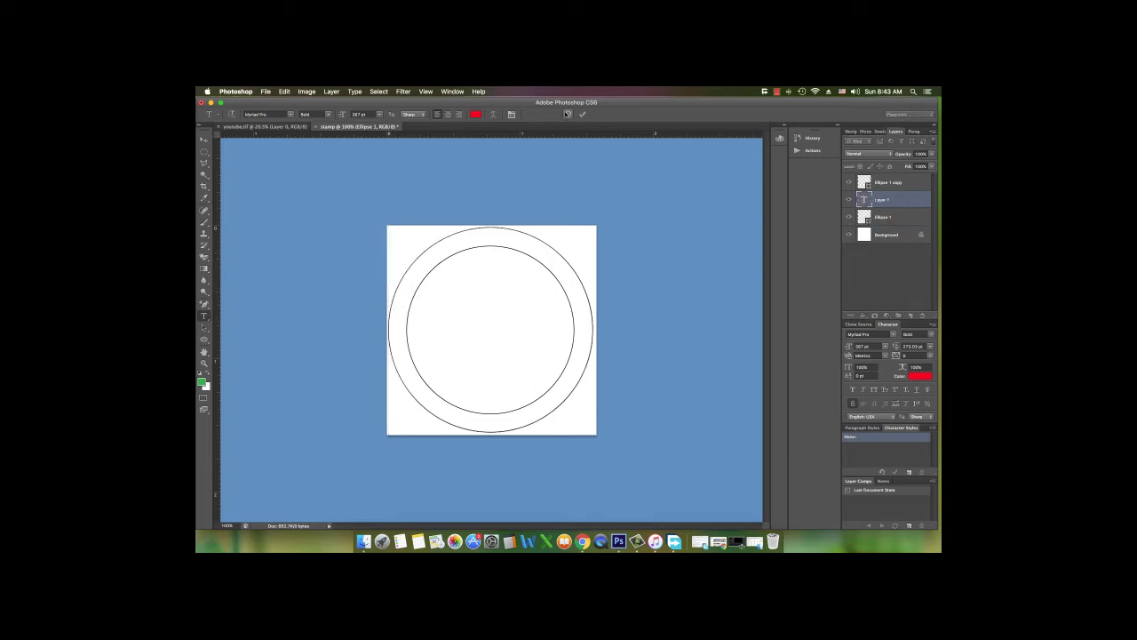
click(449, 236)
drag(341, 114, 304, 116)
click(568, 114)
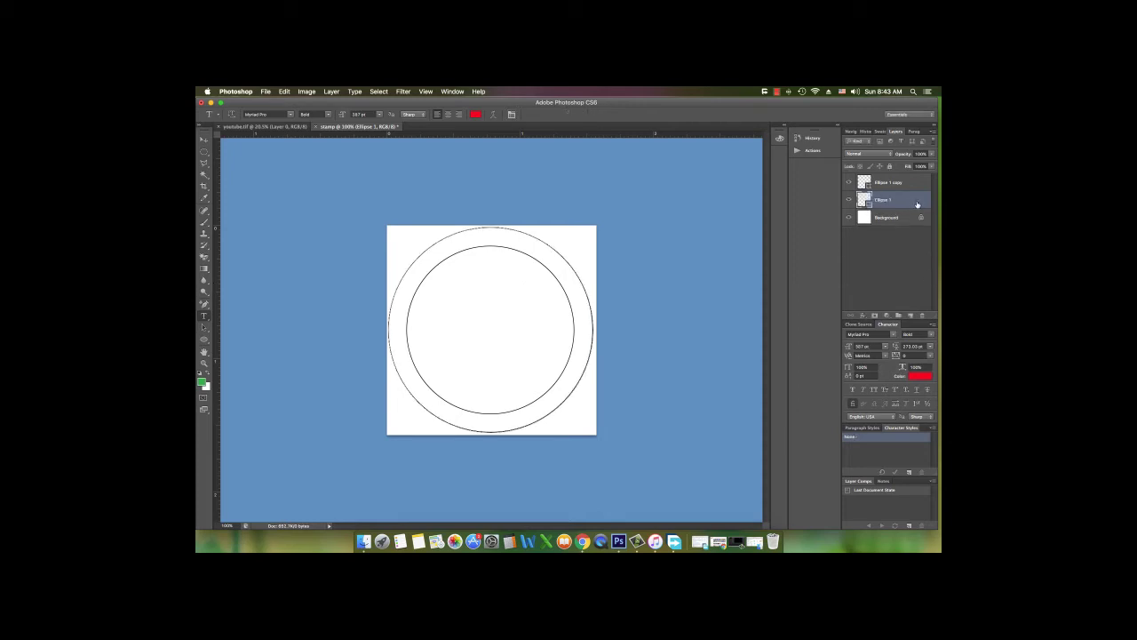
Type SOMALI TECHNOLOGY TUTORIALS at 6 pt along the inner circle's path and commit it
click(916, 187)
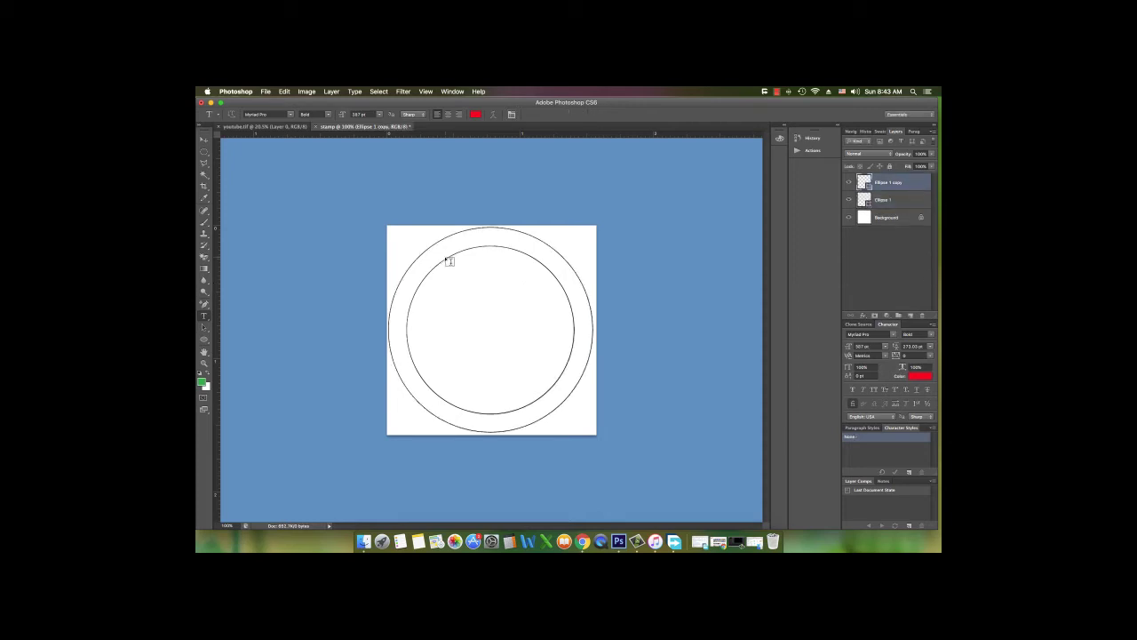
click(442, 259)
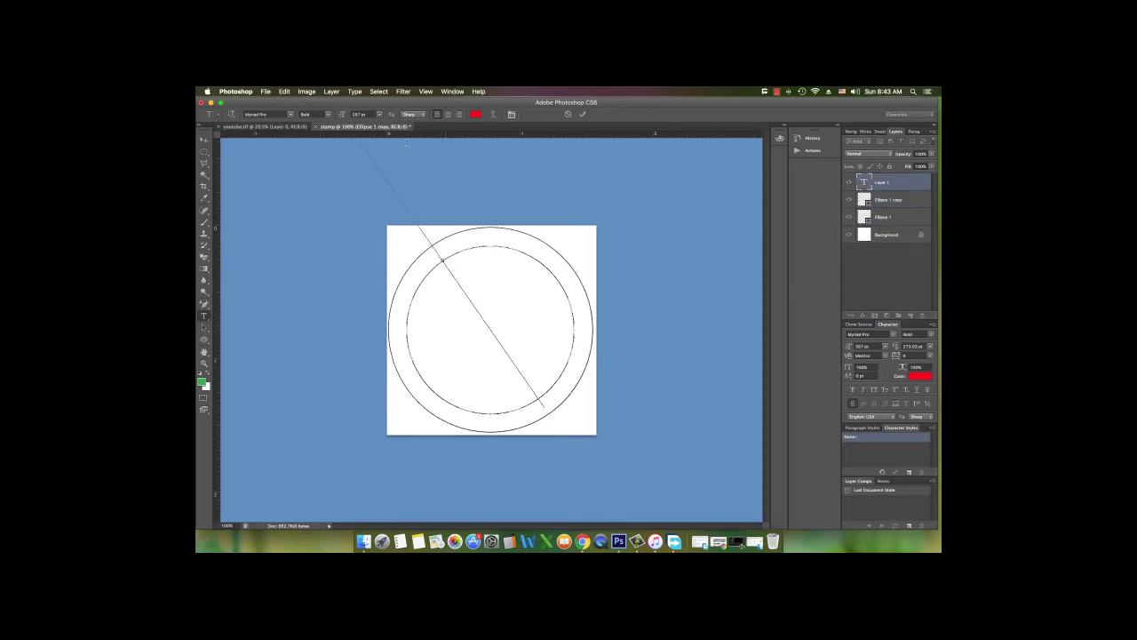
drag(341, 116, 249, 122)
drag(343, 117, 345, 117)
text(Somal)
key(BackSpace)
key(BackSpace)
key(BackSpace)
key(BackSpace)
key(BackSpace)
text(SOMALI TECH)
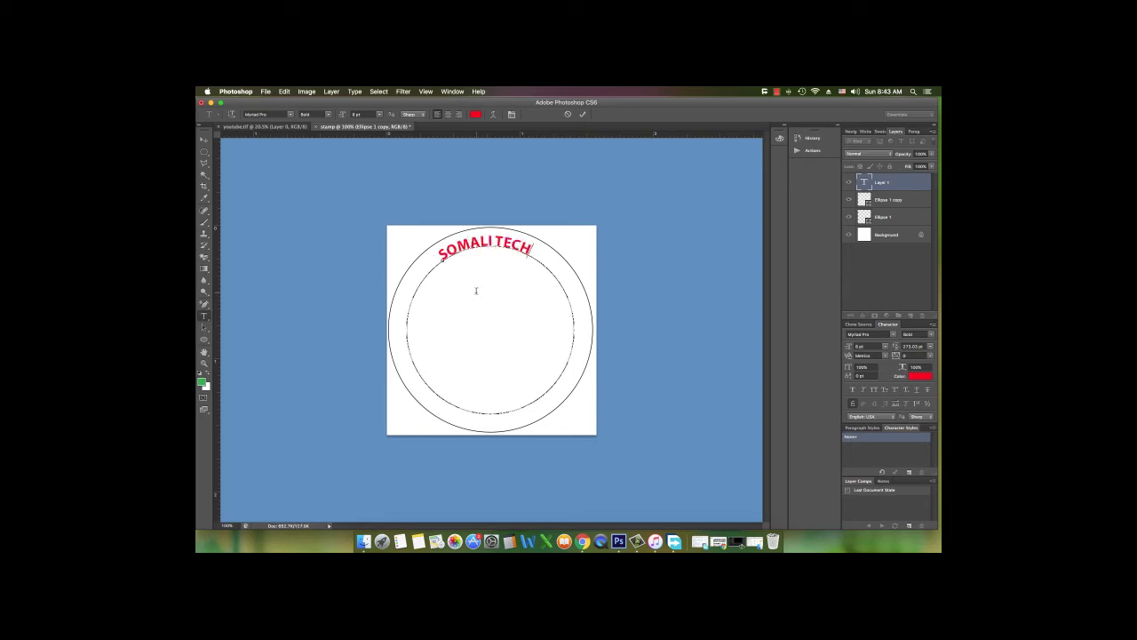
text(NOLOGY TUR)
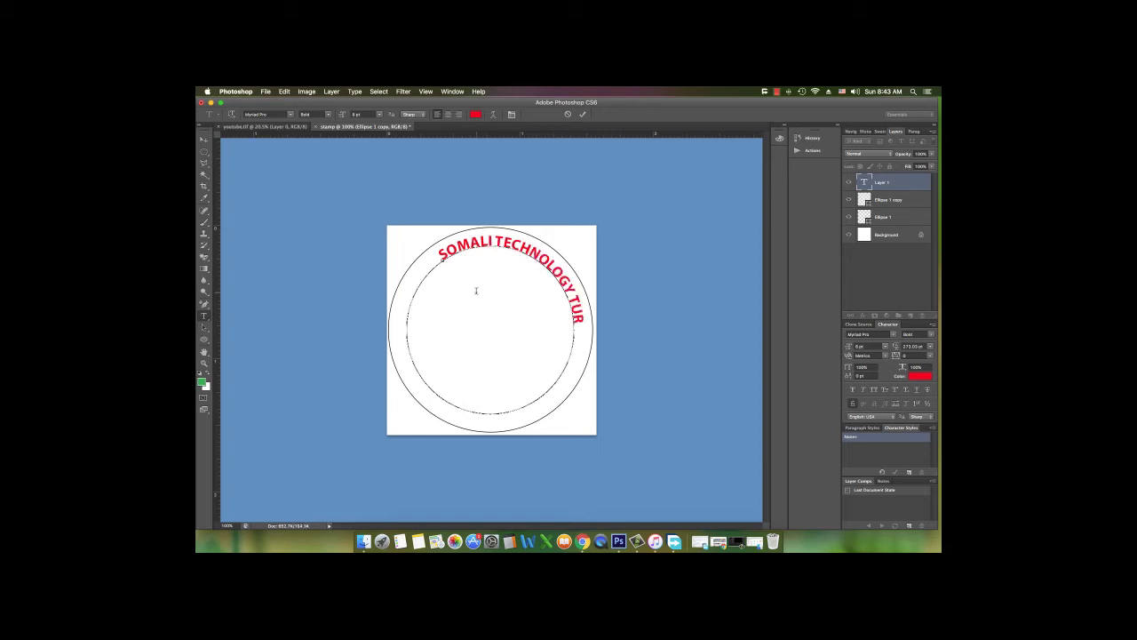
key(BackSpace)
text(TORIALS)
click(582, 114)
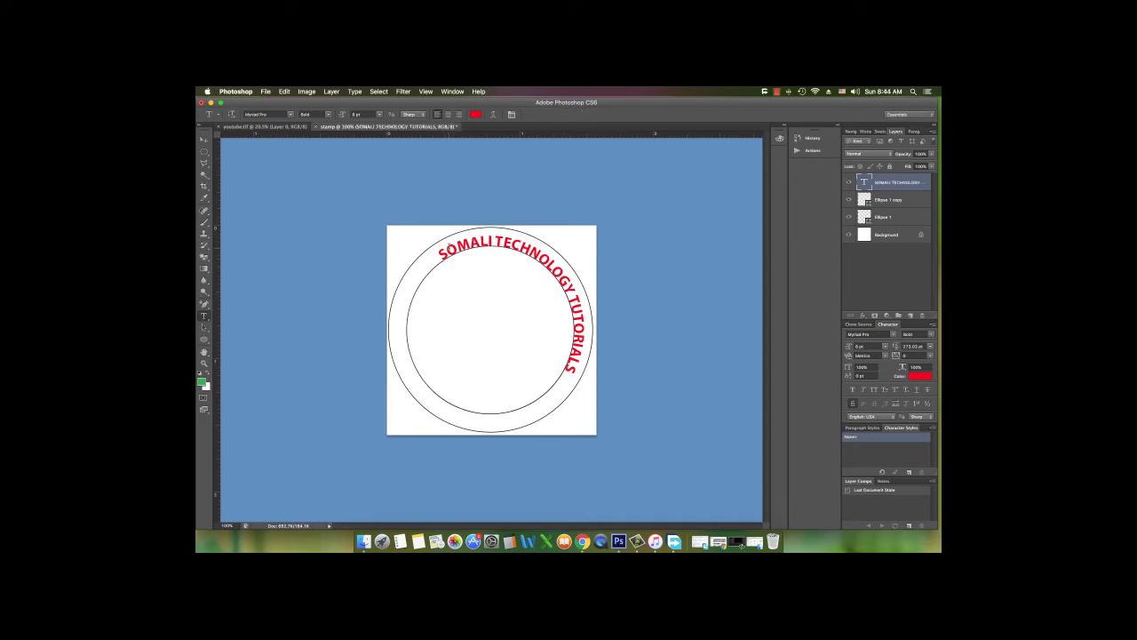
click(447, 255)
click(204, 327)
Drag the path-text start and end markers so the channel name arcs from the left side over the top
click(444, 255)
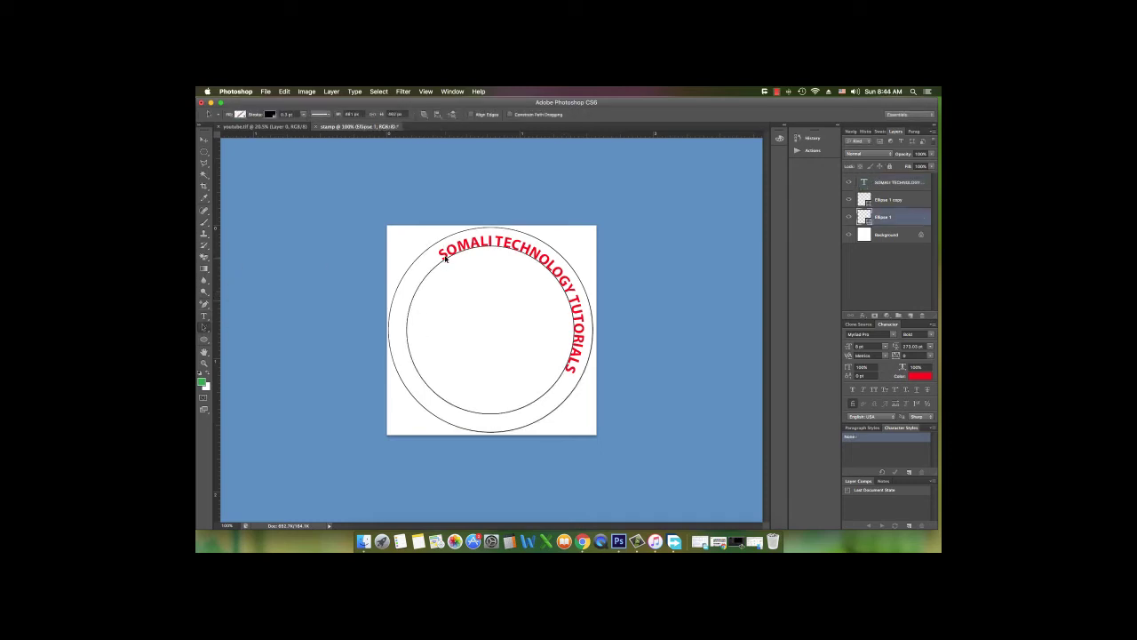
click(204, 316)
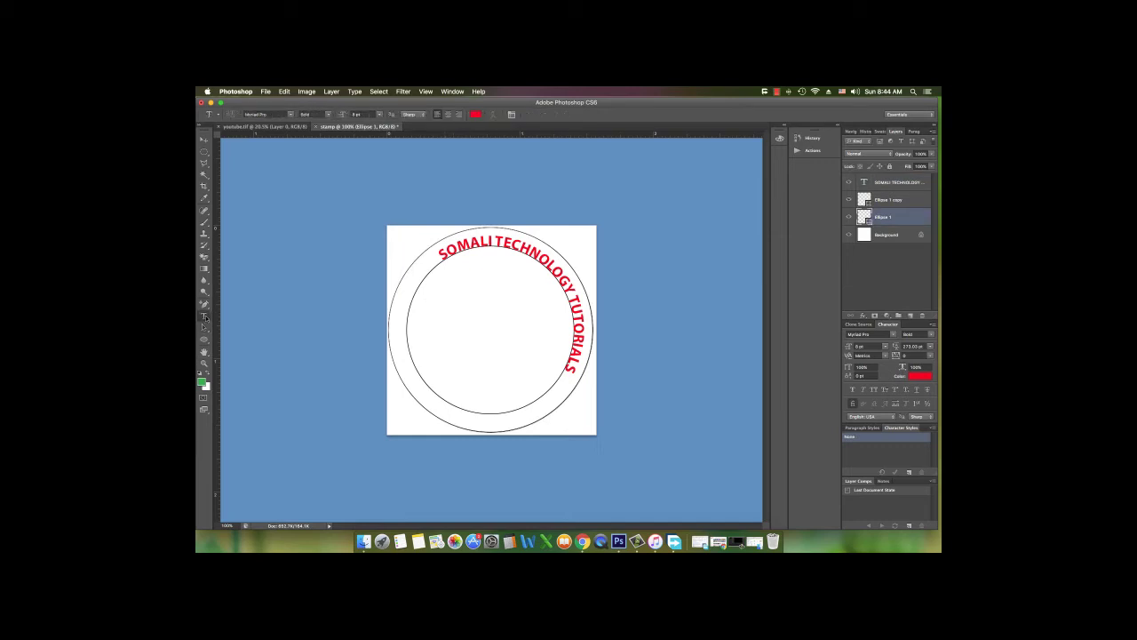
click(445, 256)
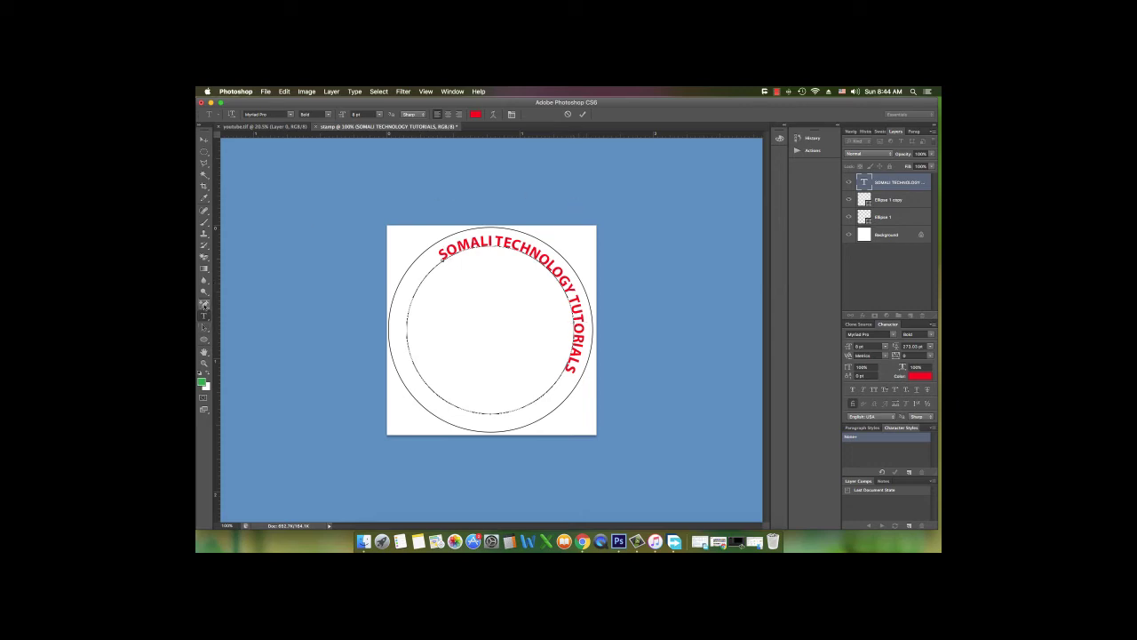
click(204, 139)
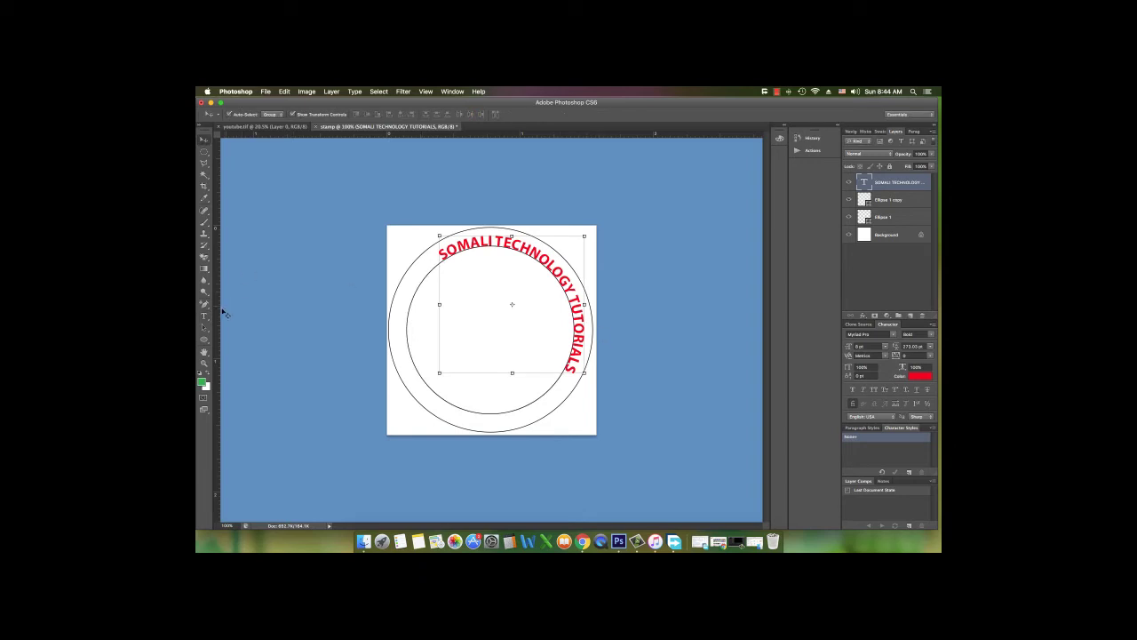
click(205, 316)
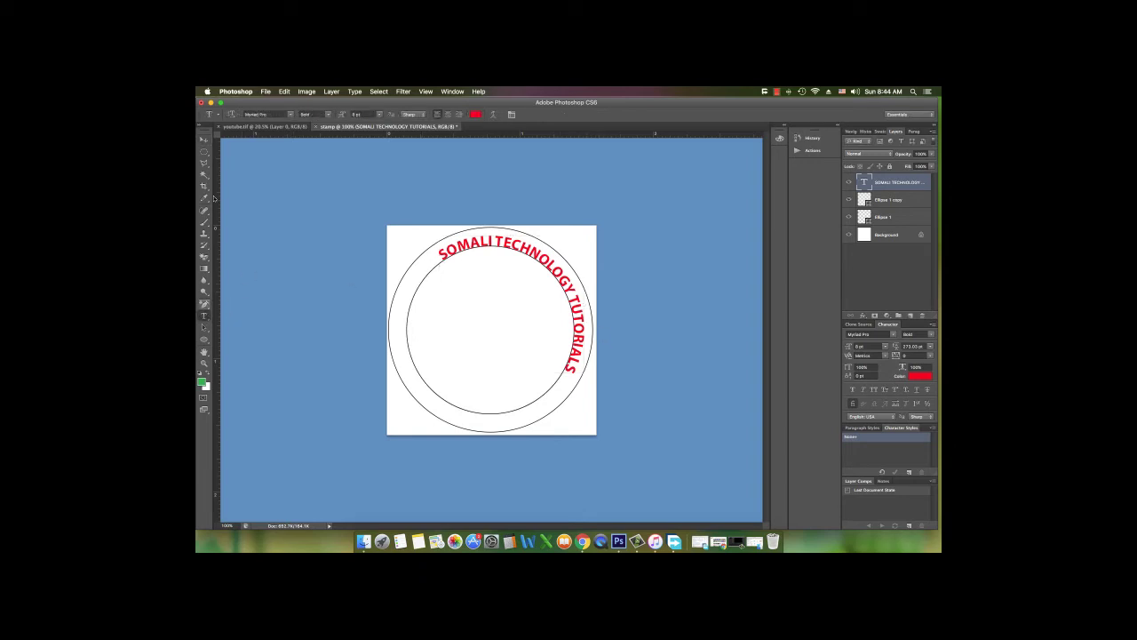
key(v)
click(203, 328)
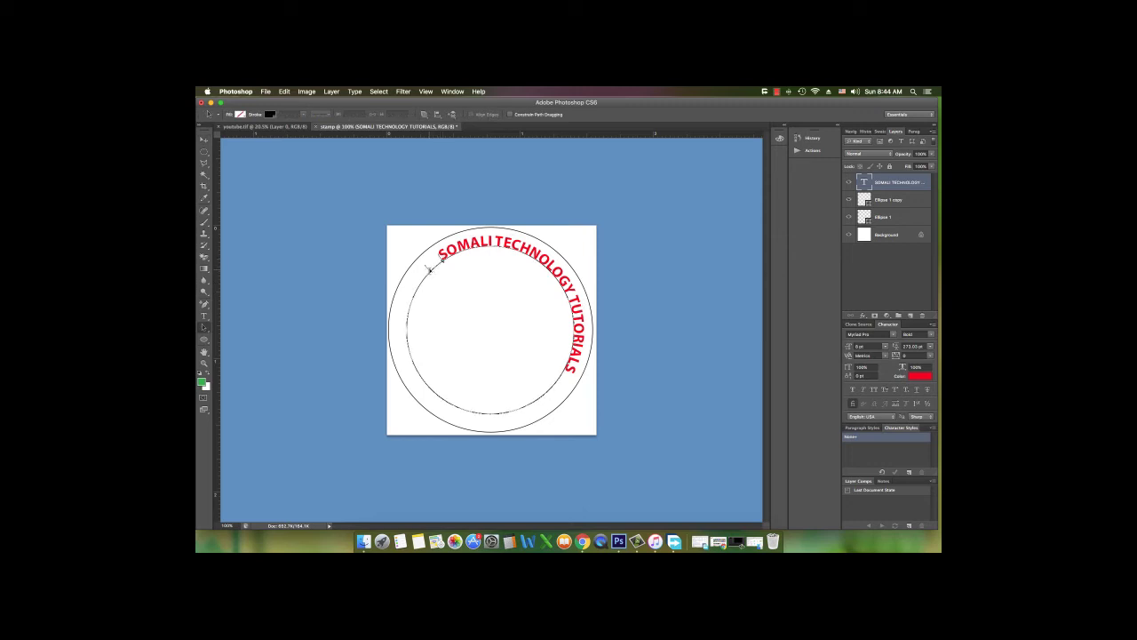
drag(408, 331, 411, 330)
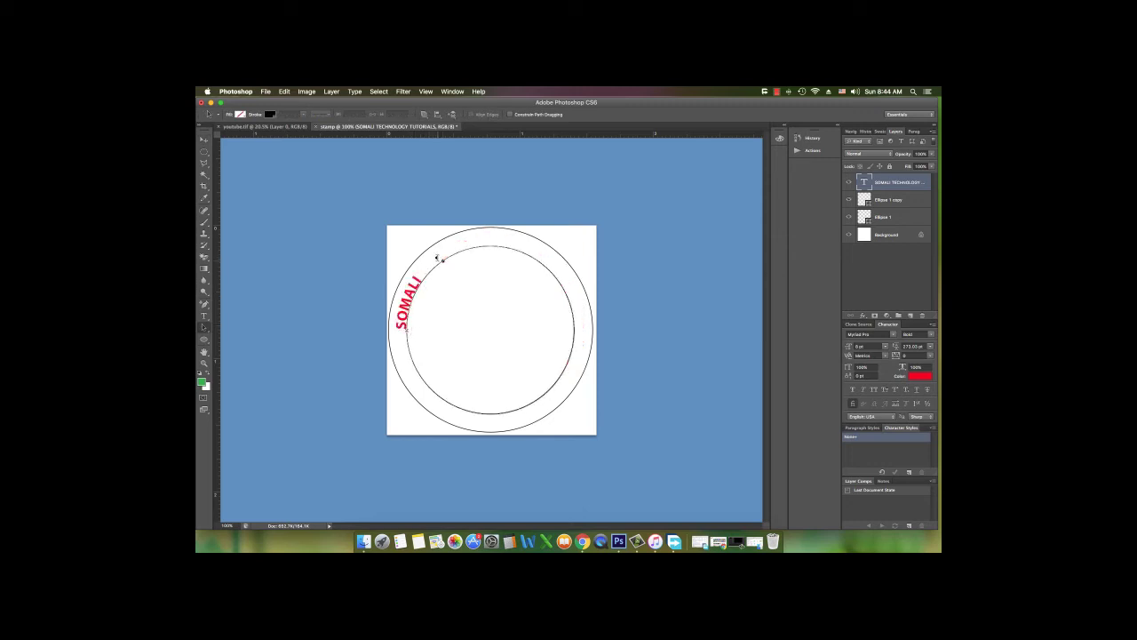
mouse_move(443, 260)
mouse_down()
mouse_move(533, 270)
mouse_move(574, 310)
mouse_move(579, 294)
mouse_move(581, 339)
mouse_up()
click(204, 315)
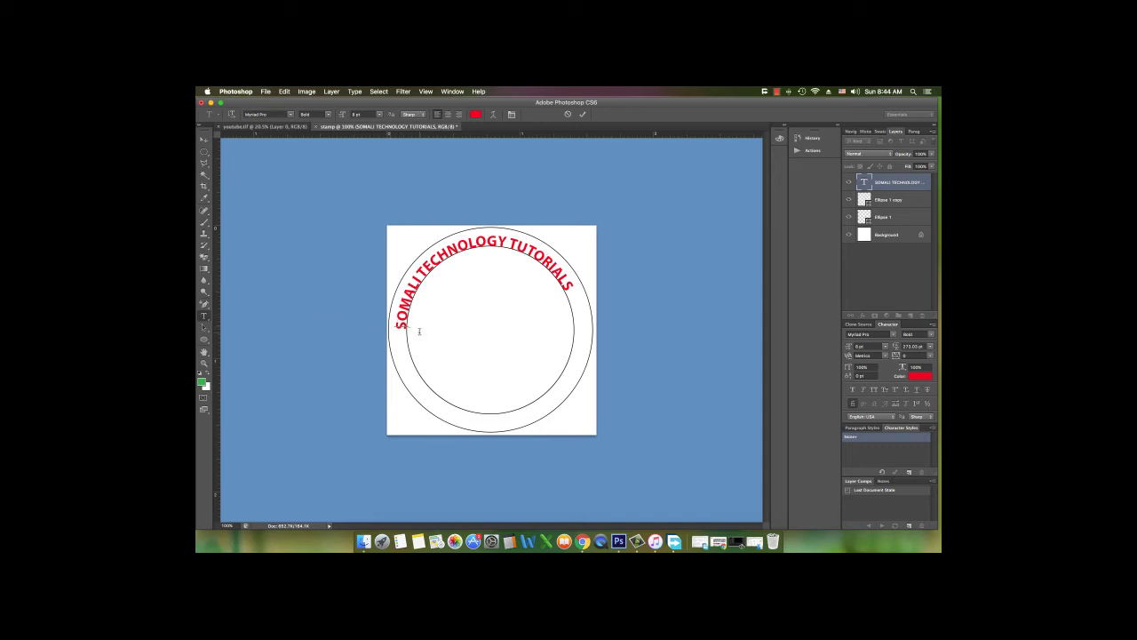
triple_click(502, 249)
Set the curved channel-name text to 10 pt
drag(341, 117, 339, 117)
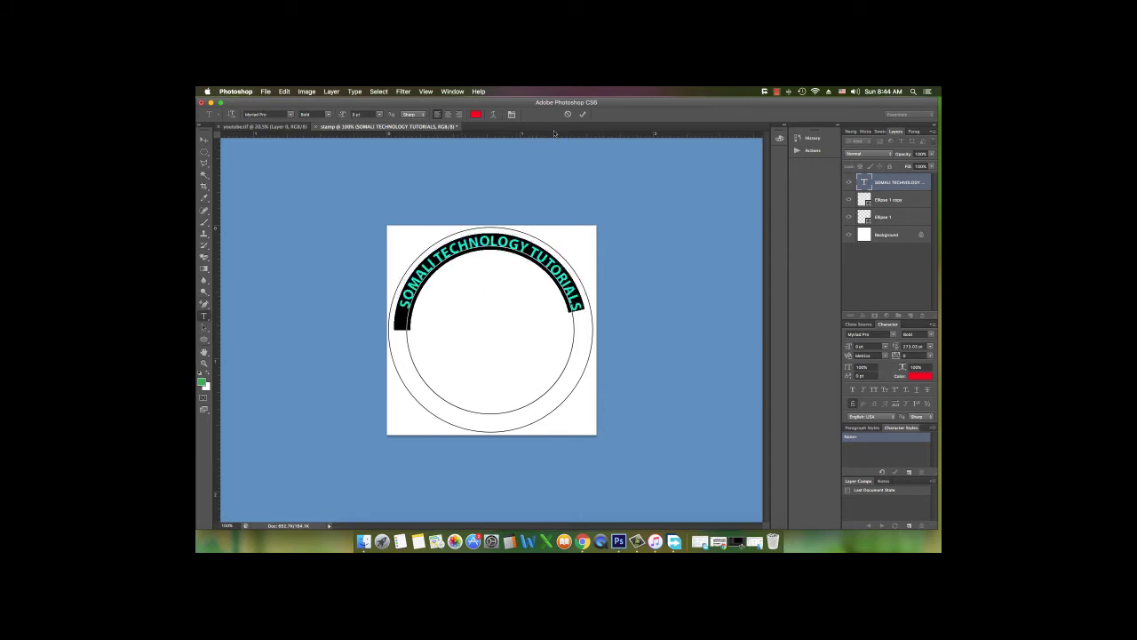
click(360, 114)
text(10)
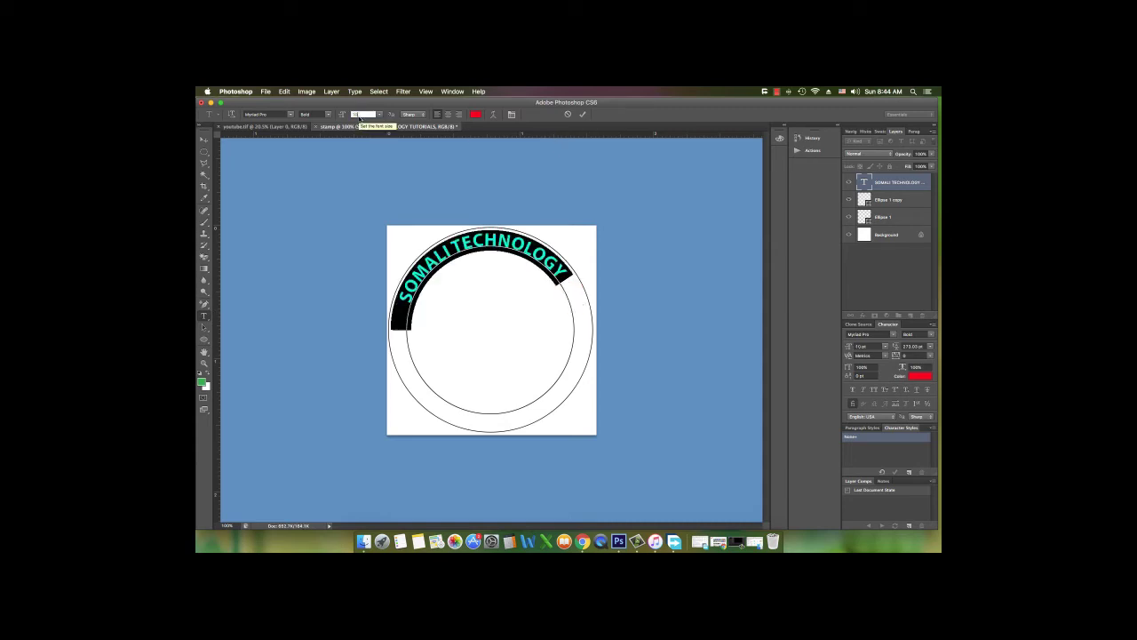
click(537, 256)
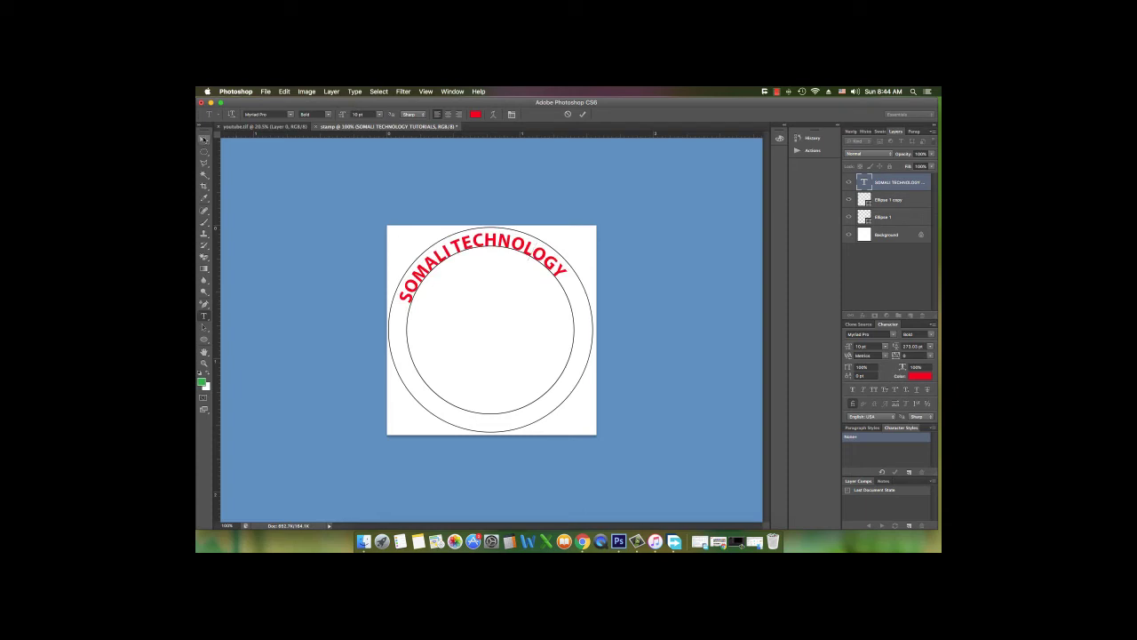
Drag the text's end down the right side and its start lower on the left side
click(204, 140)
click(205, 328)
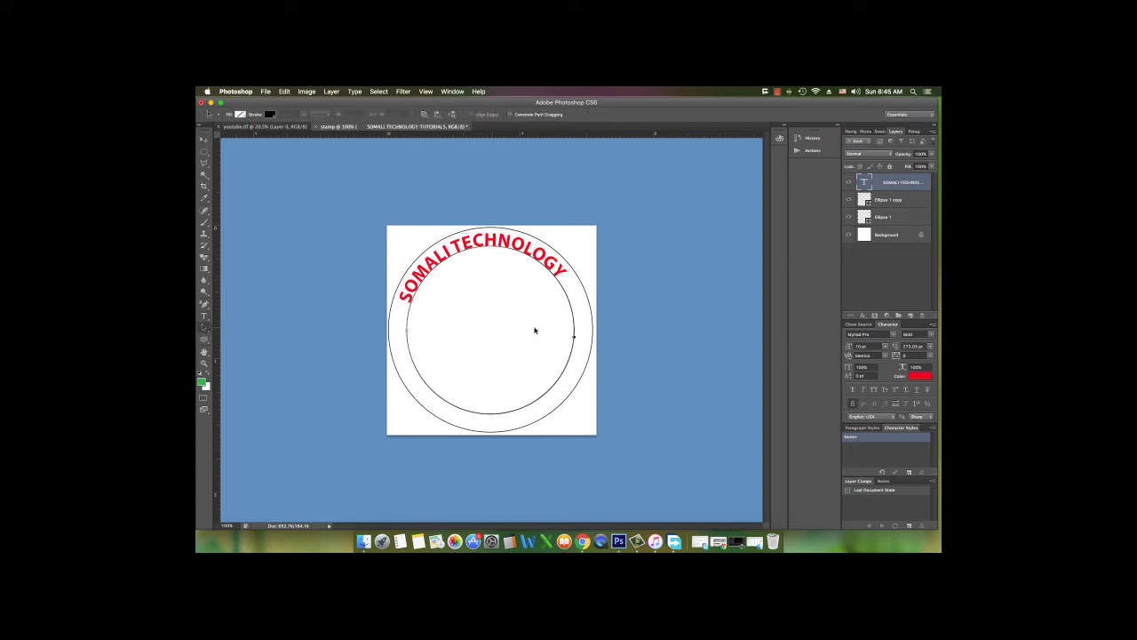
drag(574, 334, 563, 378)
drag(407, 332, 409, 367)
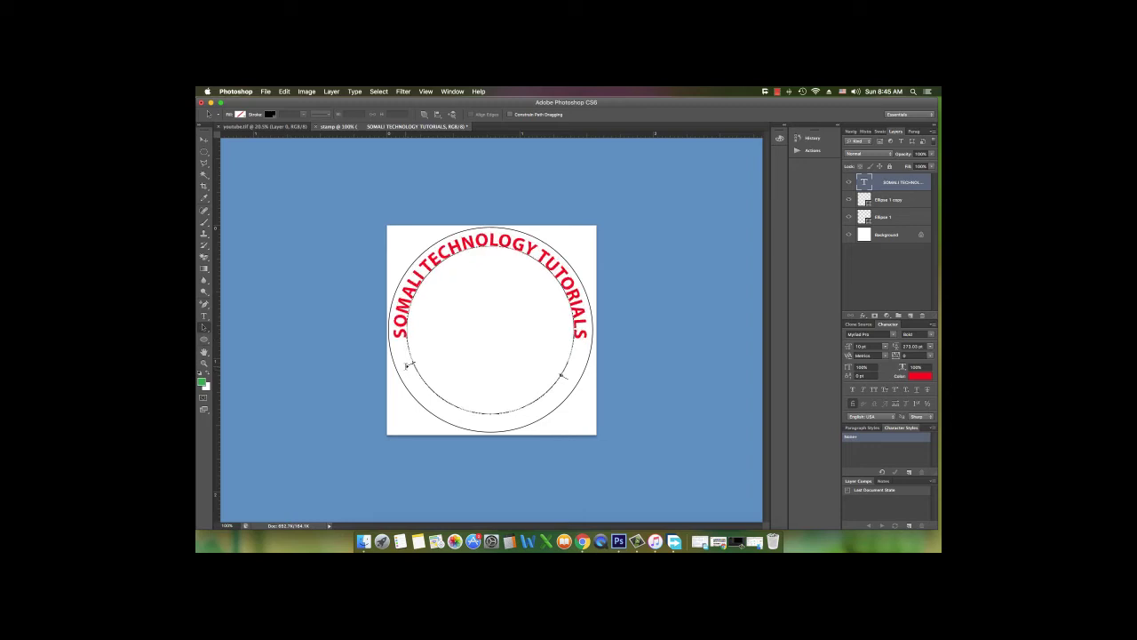
click(204, 140)
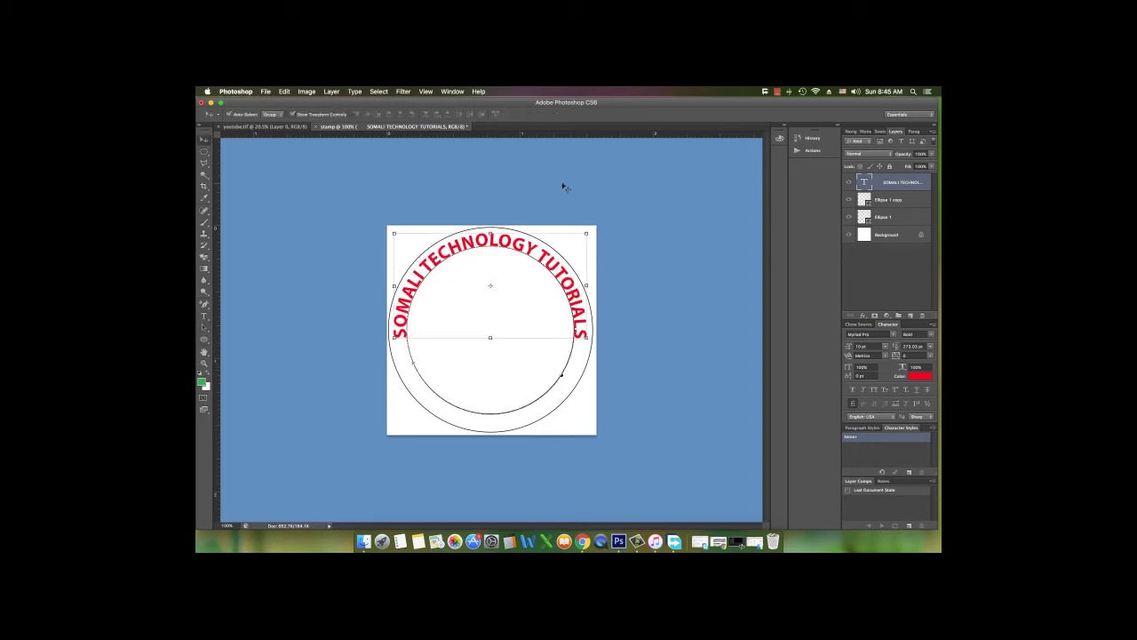
click(564, 185)
click(563, 274)
Add a black Color Overlay layer style to the curved SOMALI TECHNOLOGY TUTORIALS text
double_click(927, 179)
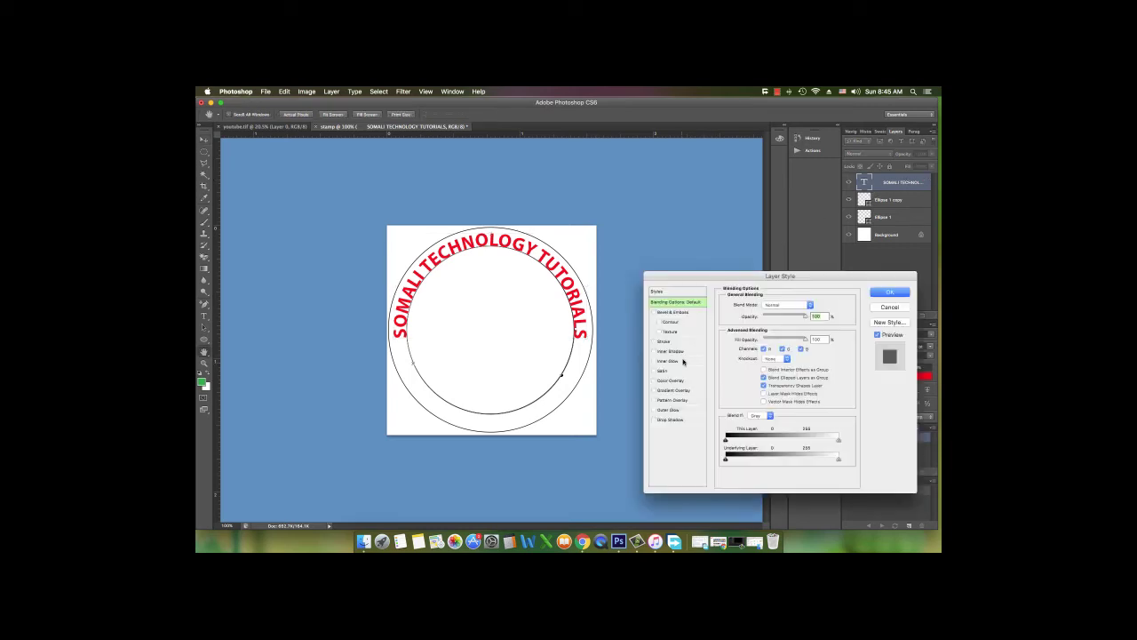
click(677, 382)
click(815, 305)
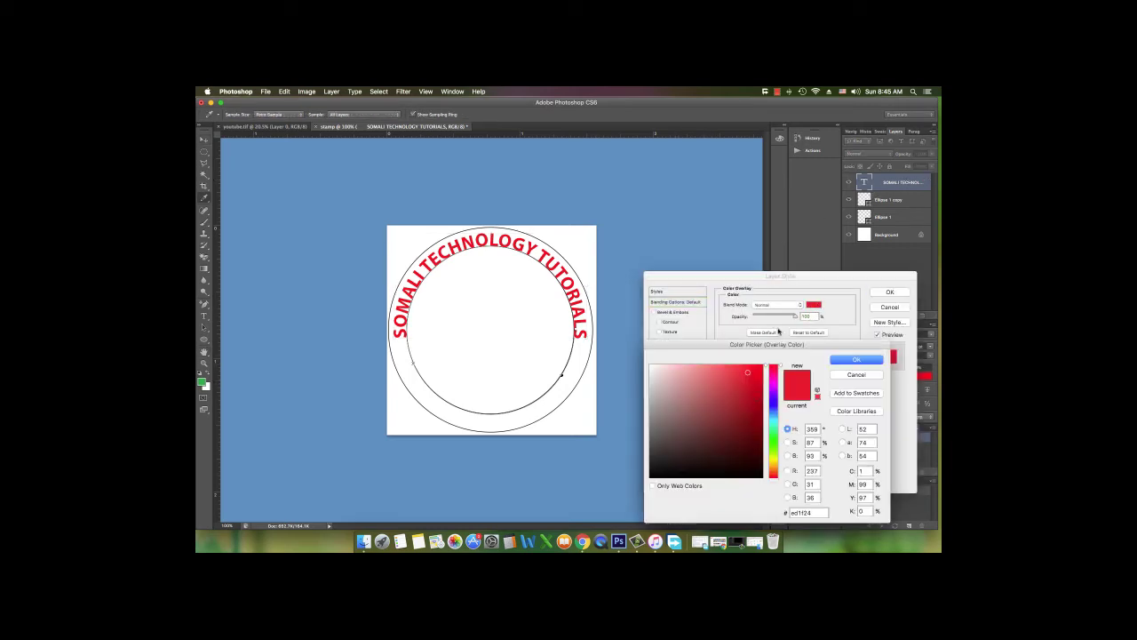
click(760, 471)
click(856, 359)
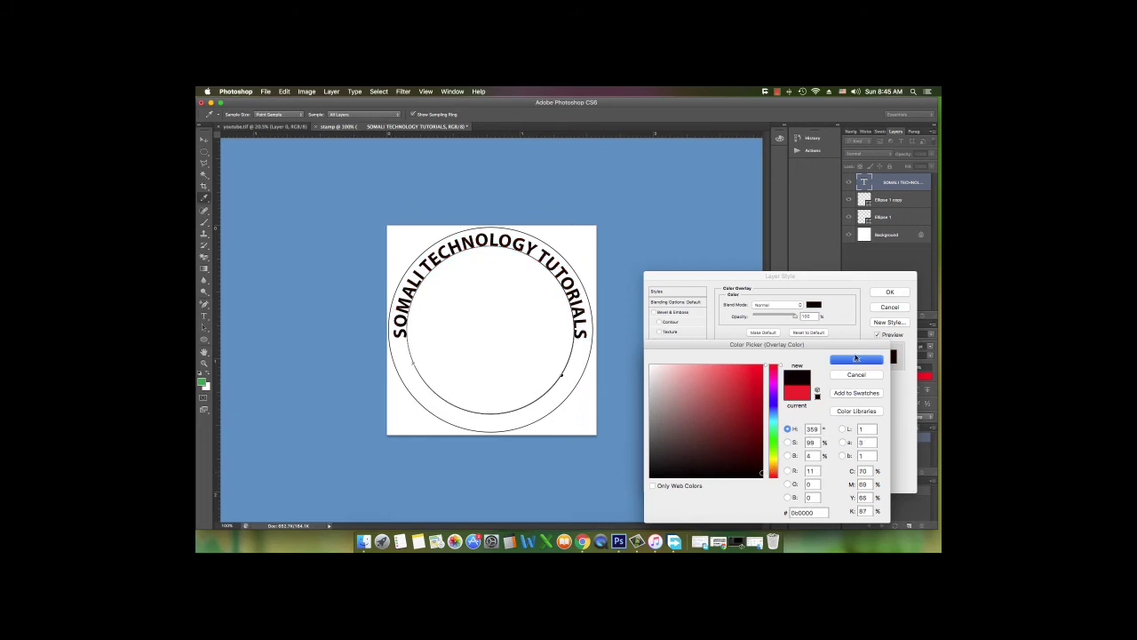
key(Return)
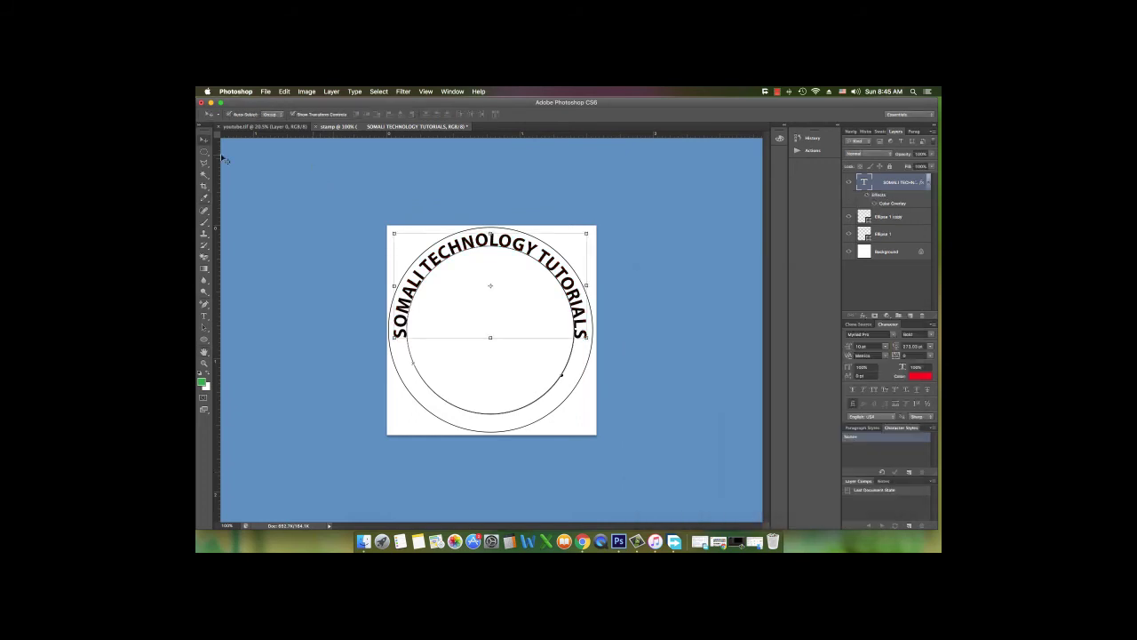
Type the phone number along the outer circle, then drag it upright along the bottom
click(204, 315)
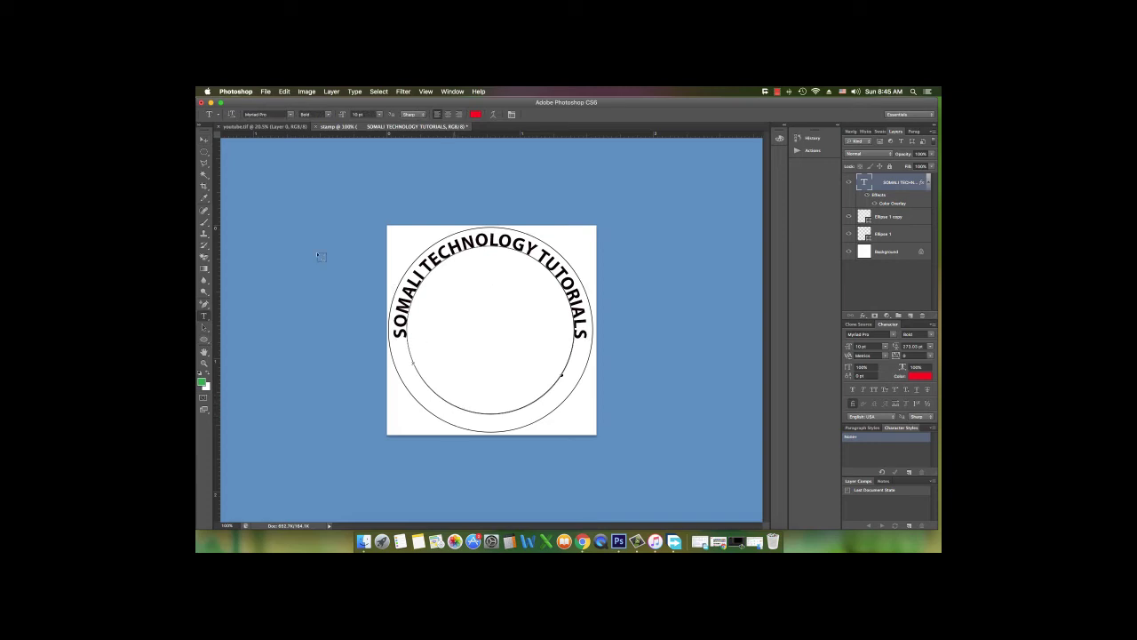
click(203, 140)
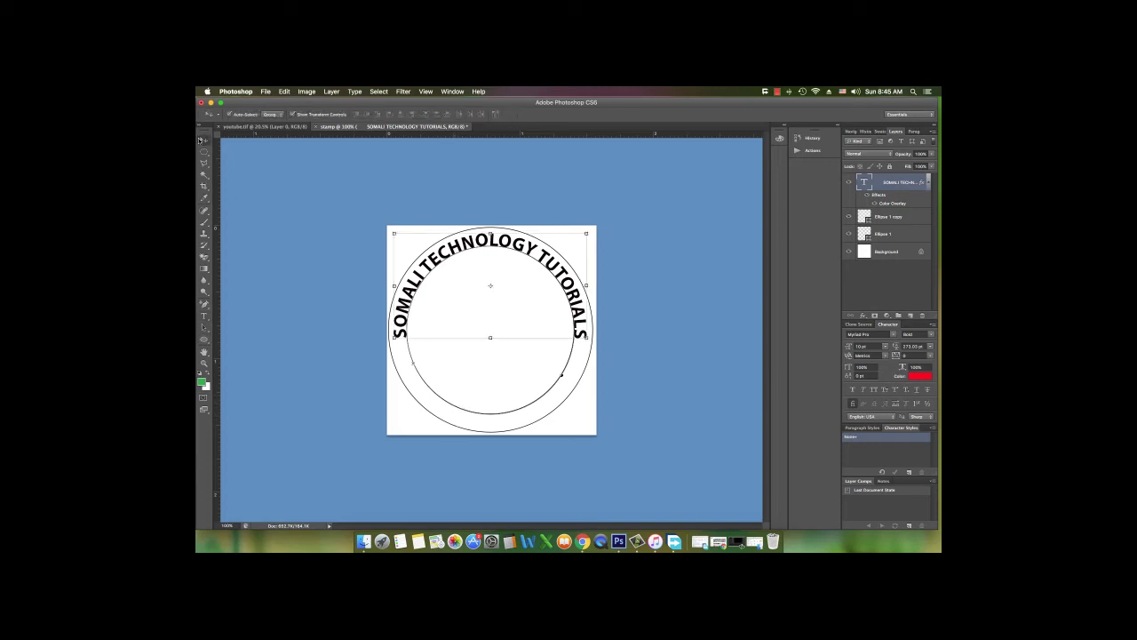
click(907, 219)
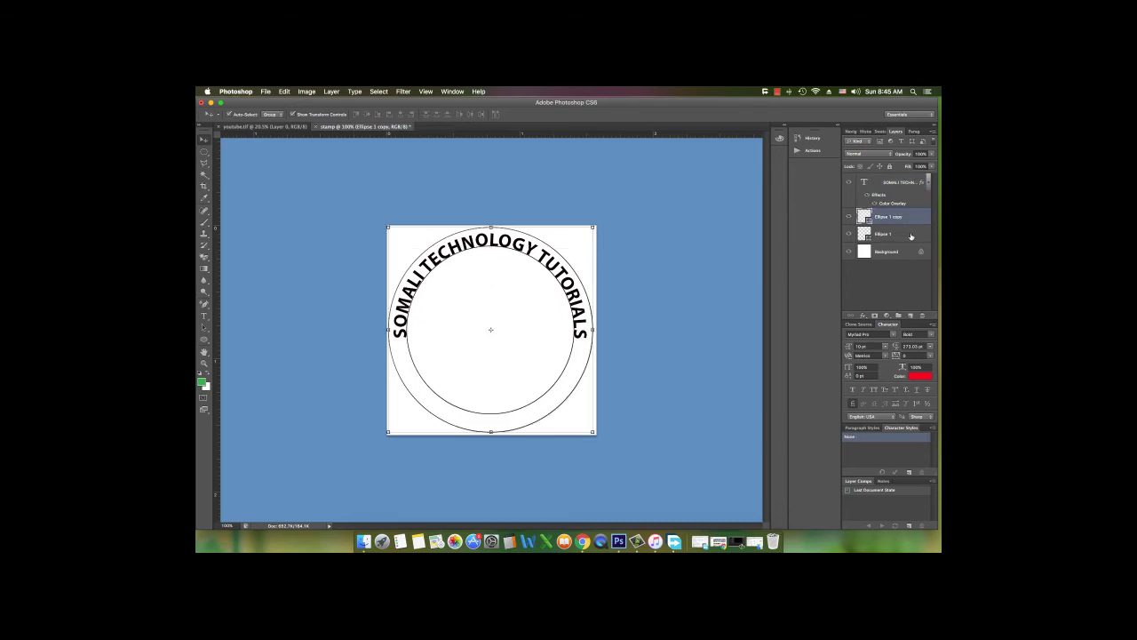
click(910, 235)
click(203, 316)
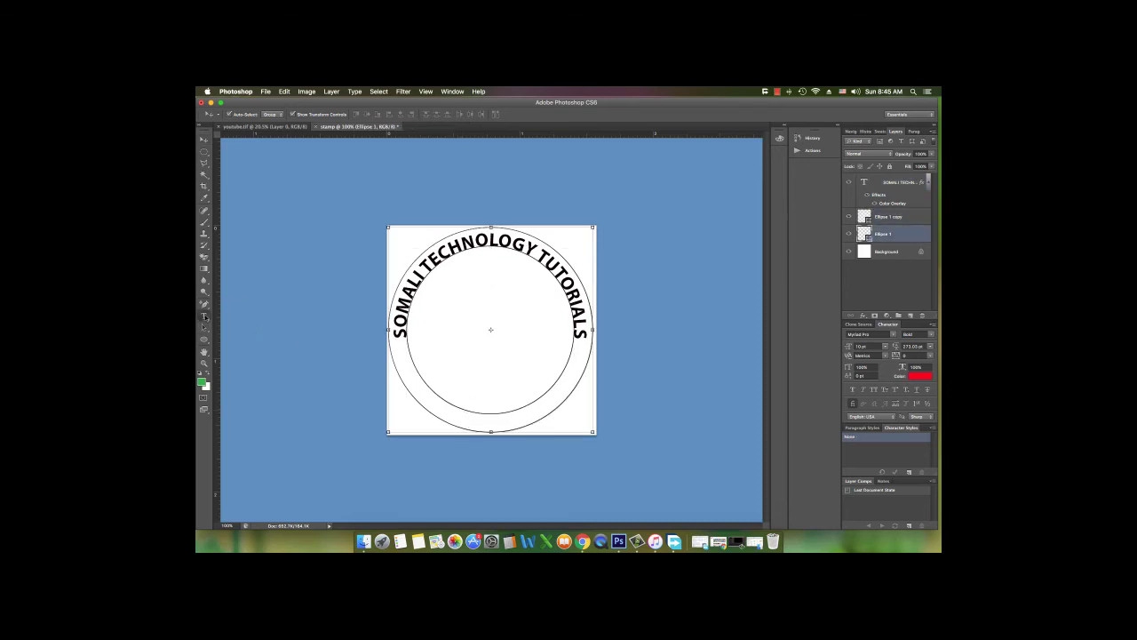
click(471, 429)
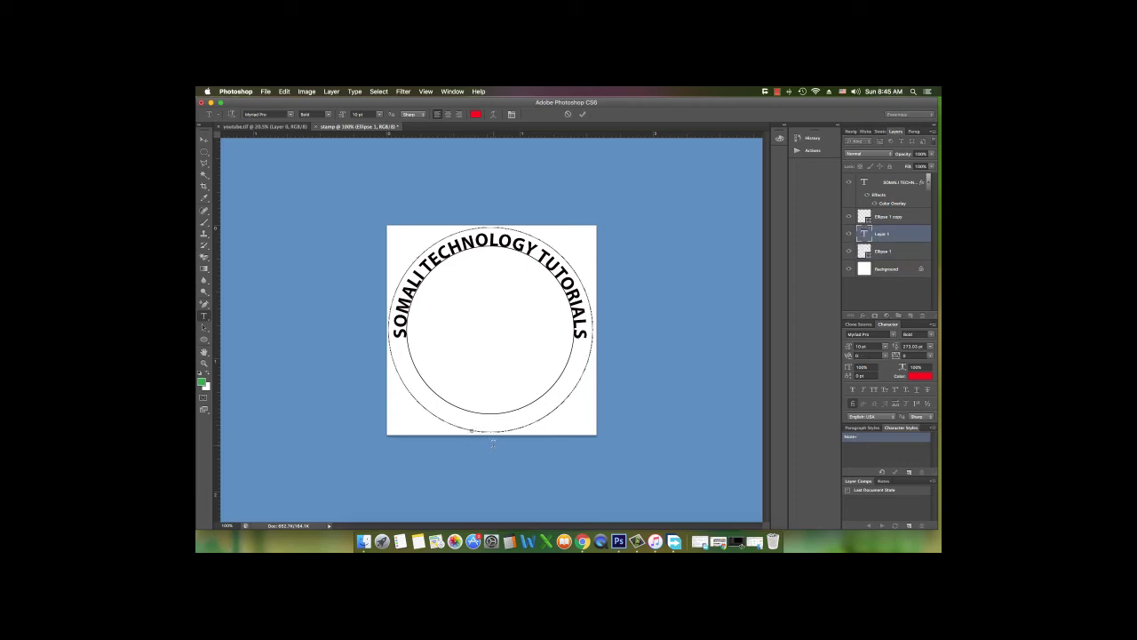
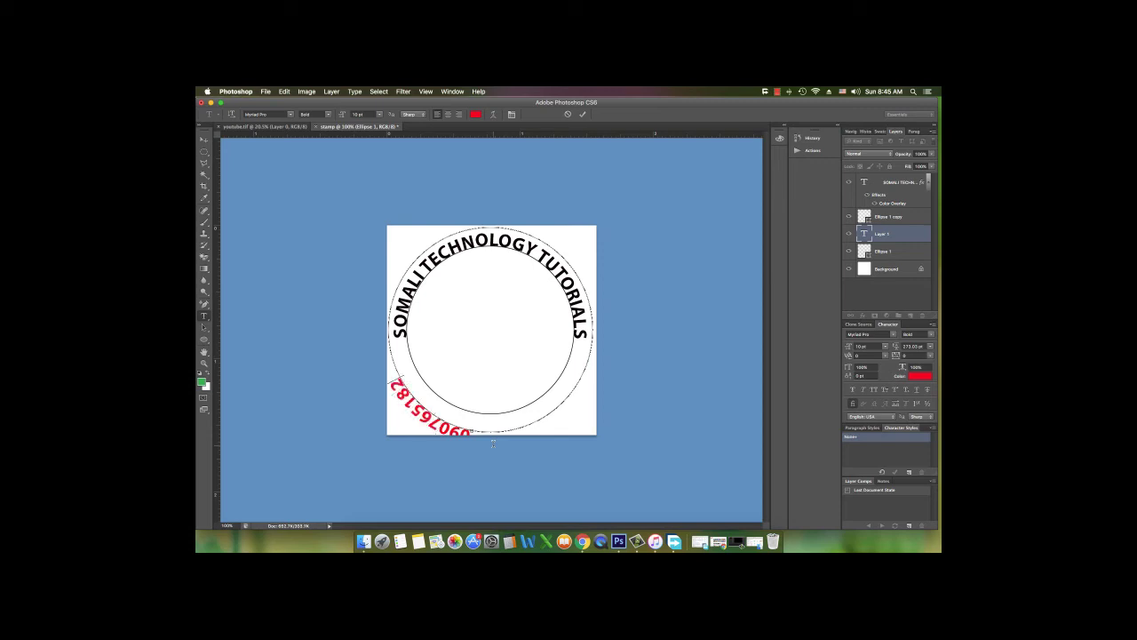
click(204, 327)
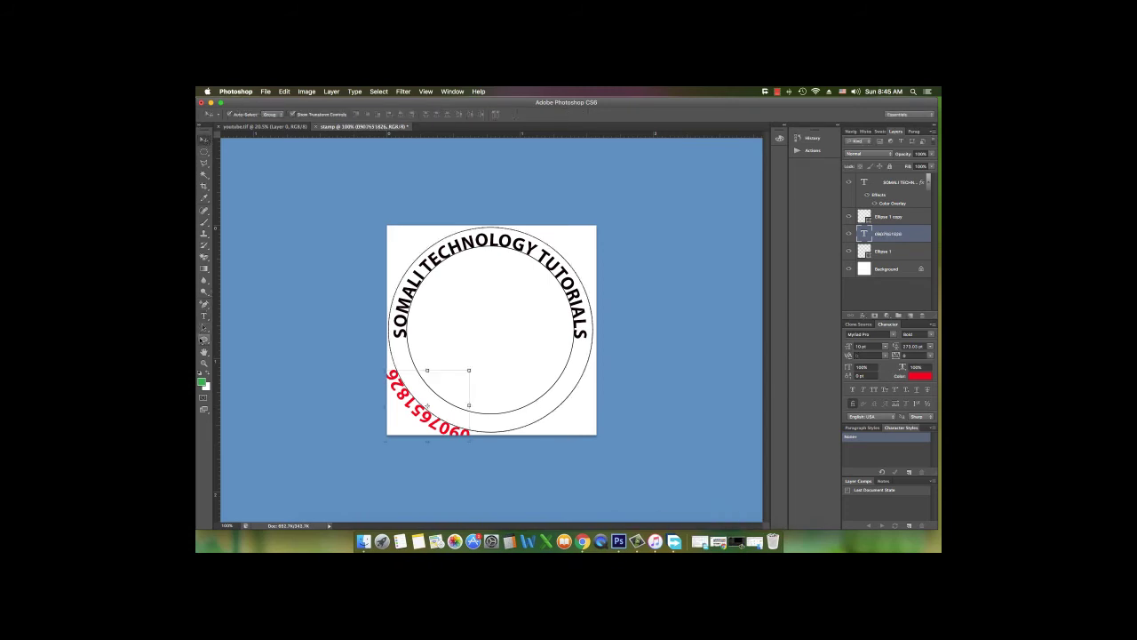
mouse_move(476, 429)
mouse_down()
mouse_move(494, 430)
mouse_move(496, 395)
mouse_move(462, 425)
mouse_move(412, 395)
mouse_up()
drag(498, 434, 446, 424)
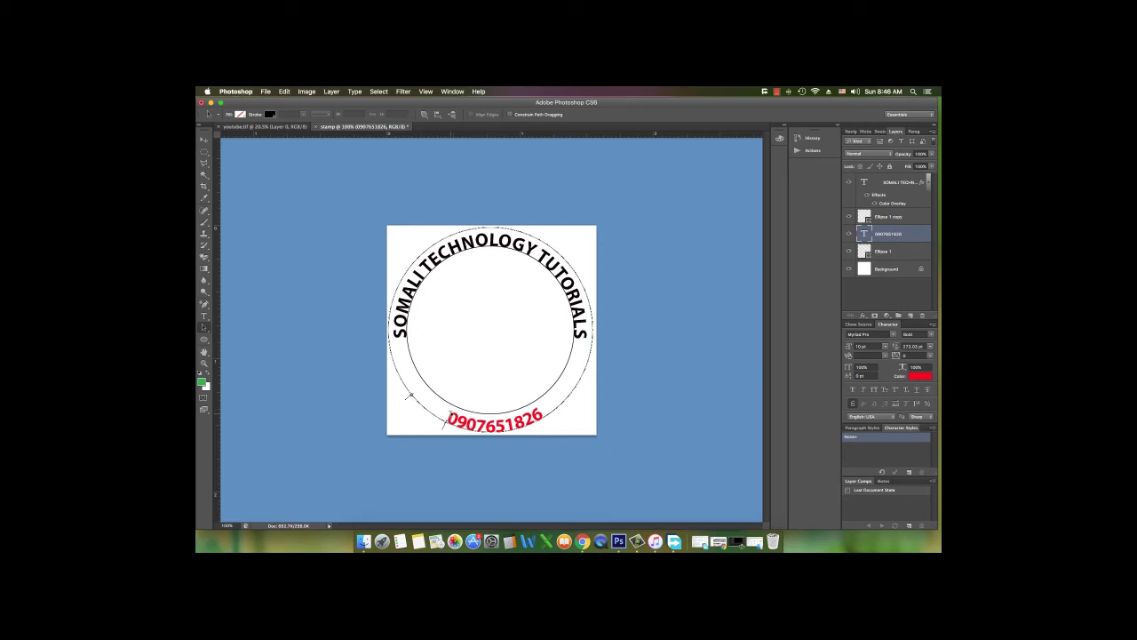
Prefix the phone number with 'TEL=' and slide it to centre along the circle's bottom
click(204, 315)
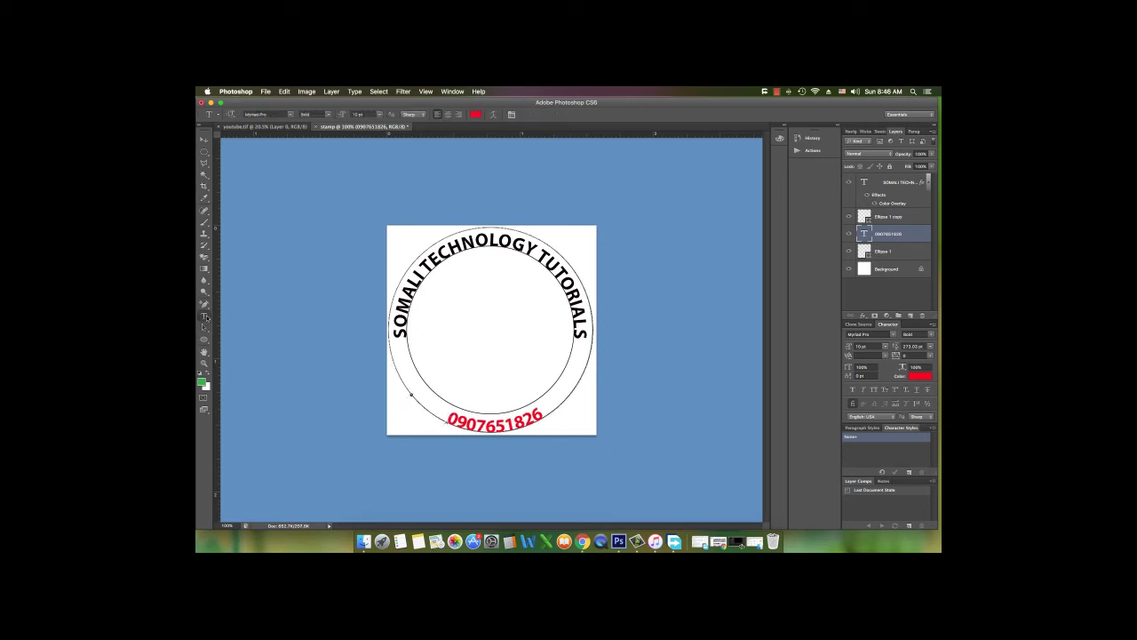
click(540, 413)
text(T)
key(BackSpace)
key(Left)
key(Left)
key(Left)
key(Left)
key(Left)
key(Left)
key(Left)
key(Left)
key(Left)
key(Left)
text(TEL)
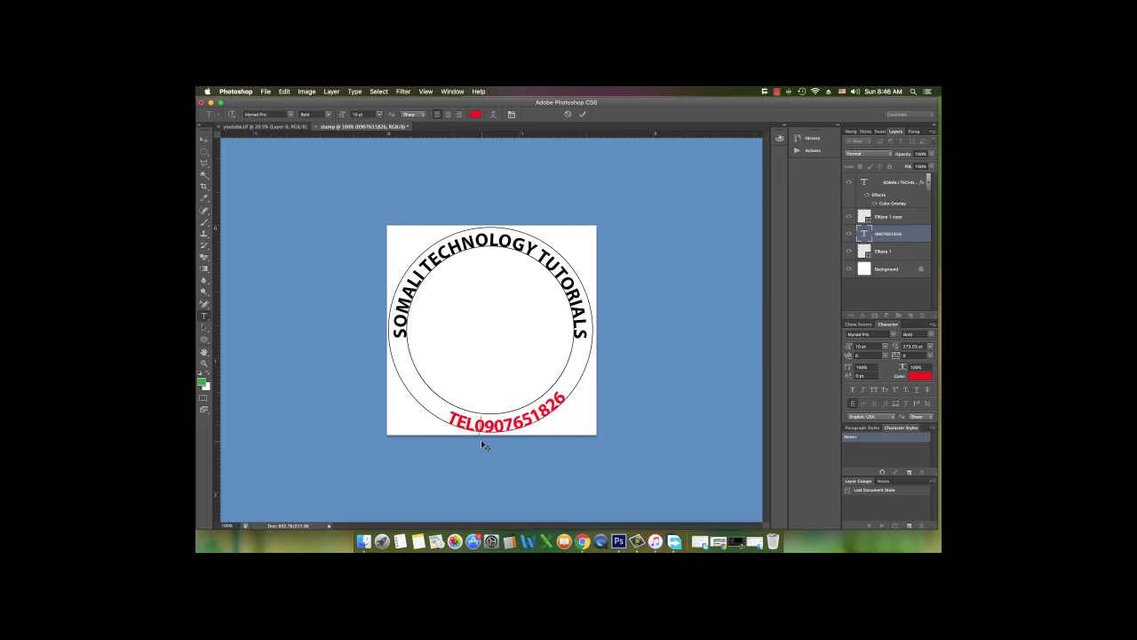
text(-)
key(BackSpace)
text(=)
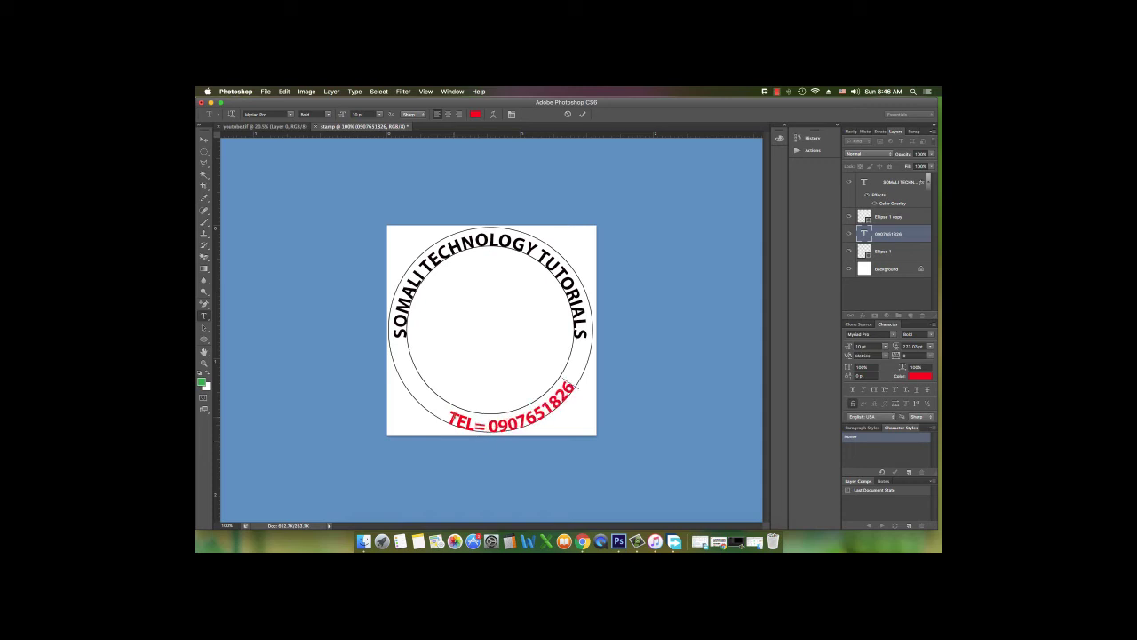
click(203, 140)
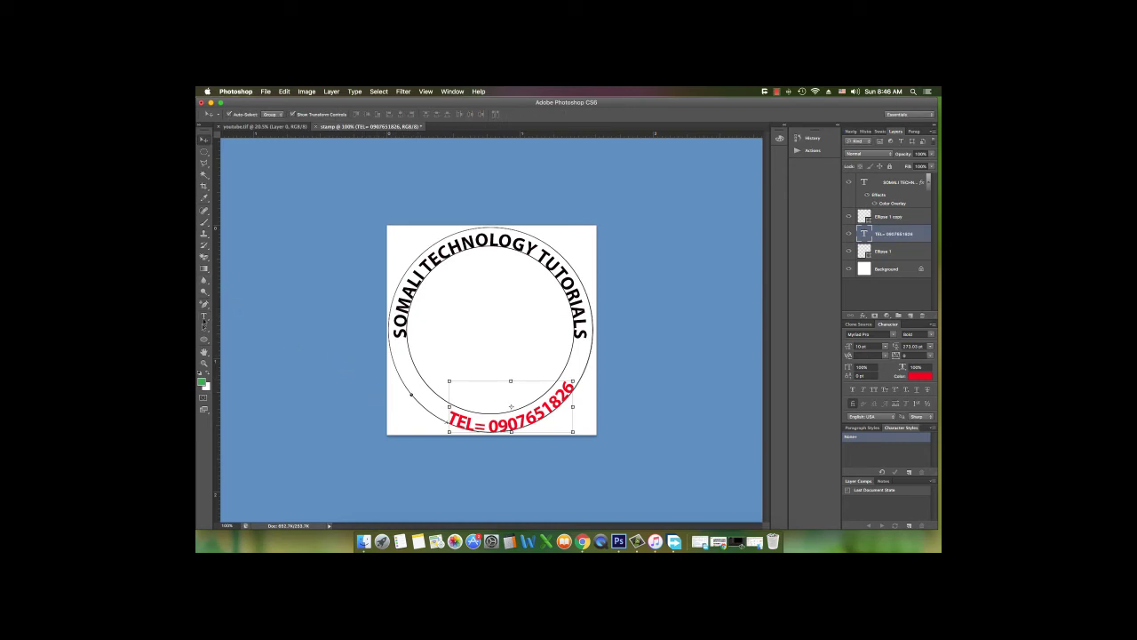
click(203, 326)
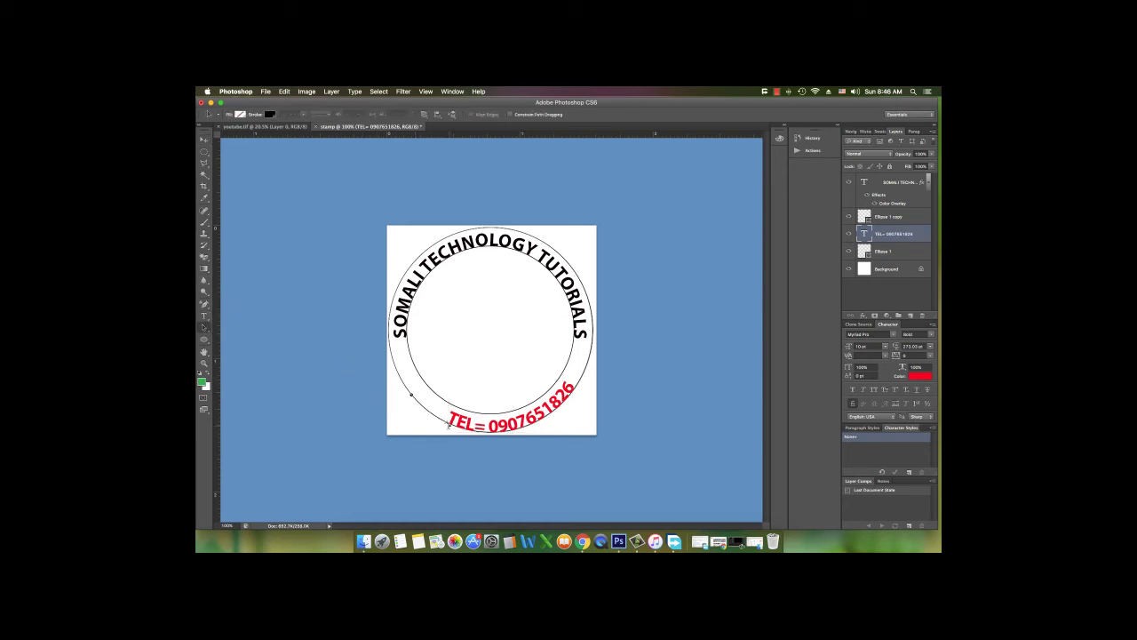
drag(448, 425, 416, 399)
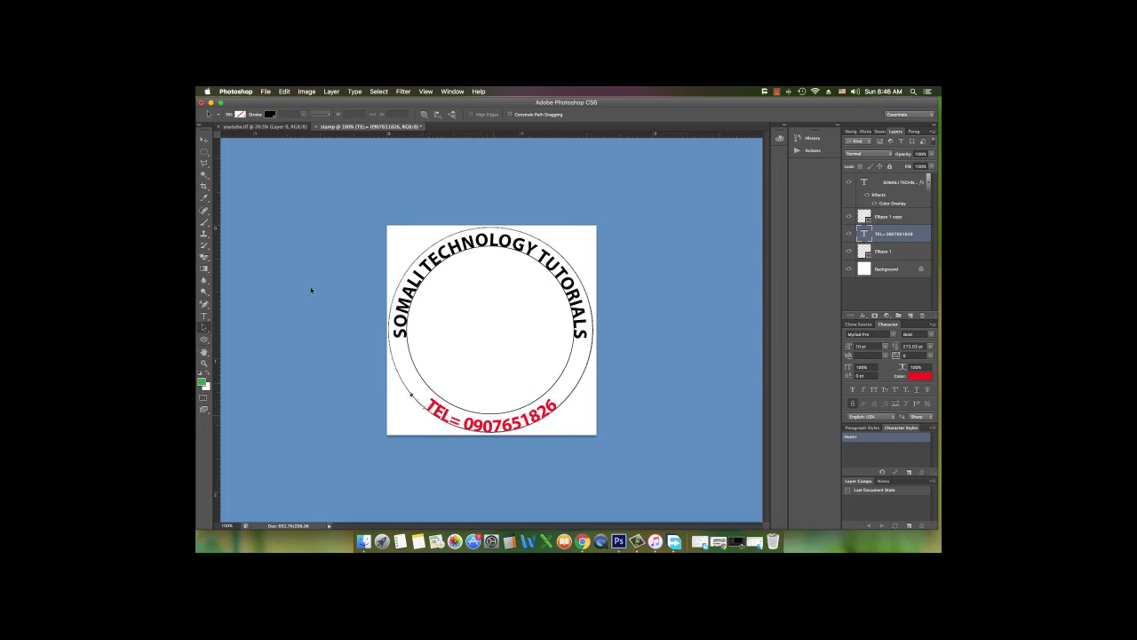
Deselect the TEL text layer and switch to the Custom Shape Tool
click(203, 139)
click(294, 249)
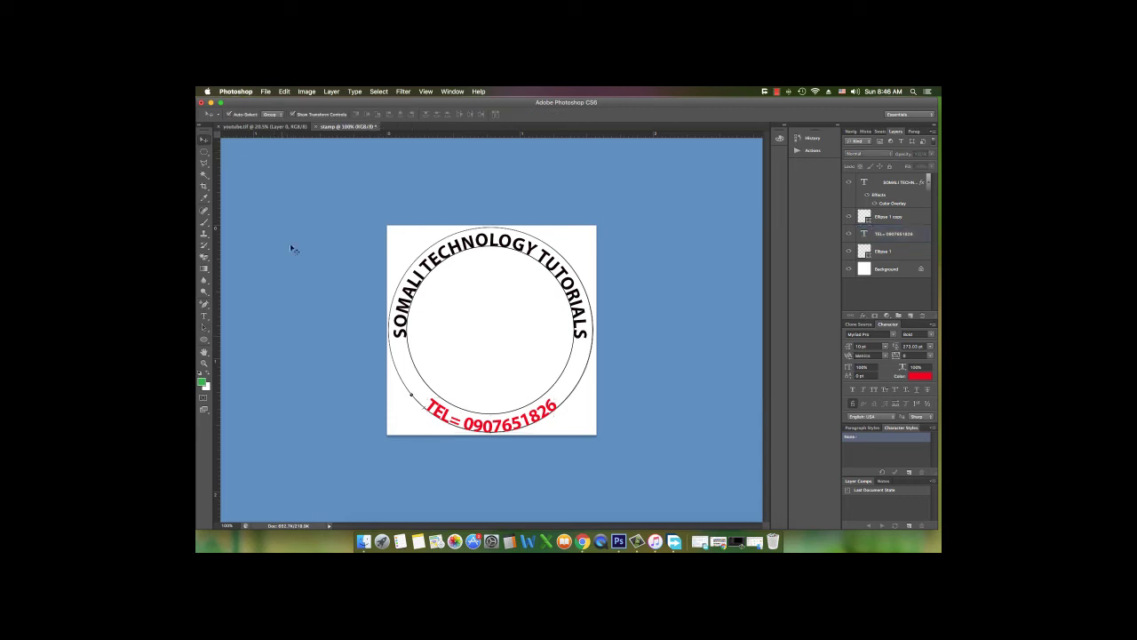
click(204, 341)
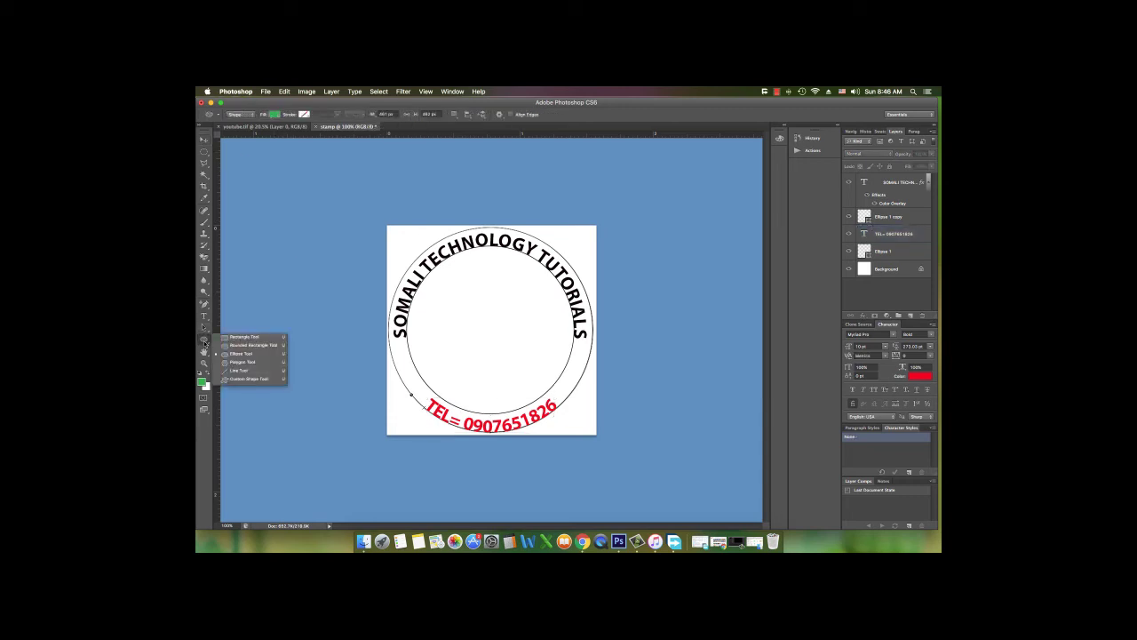
click(235, 380)
Pick the five-pointed star shape and draw a small star inside the ring's right side
click(537, 114)
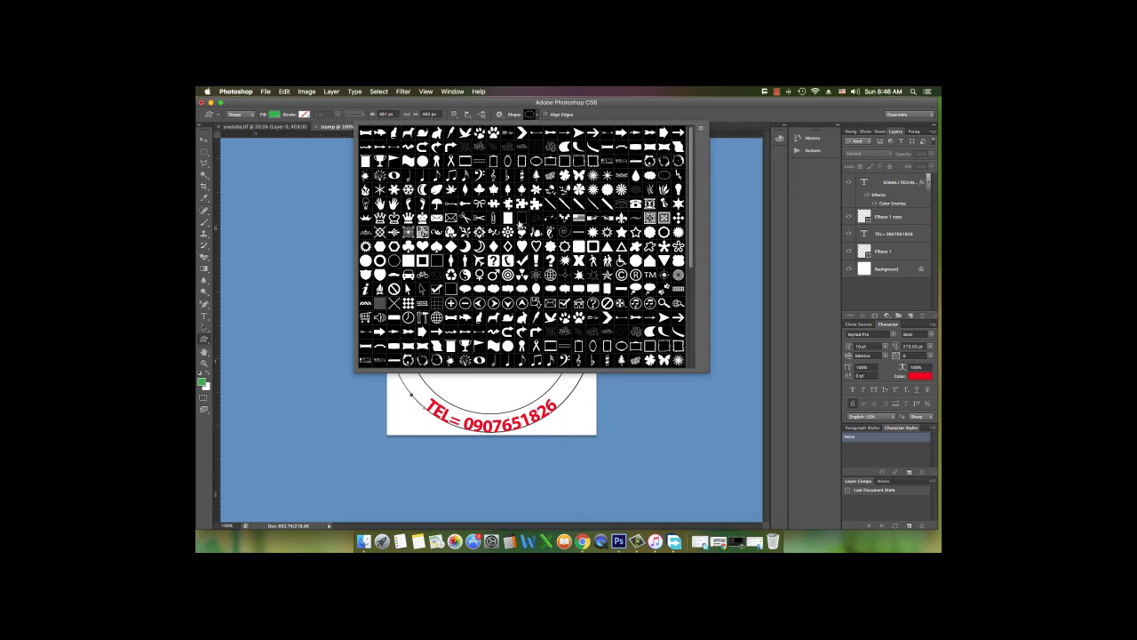
scroll(642, 296, down, 3)
scroll(593, 314, down, 5)
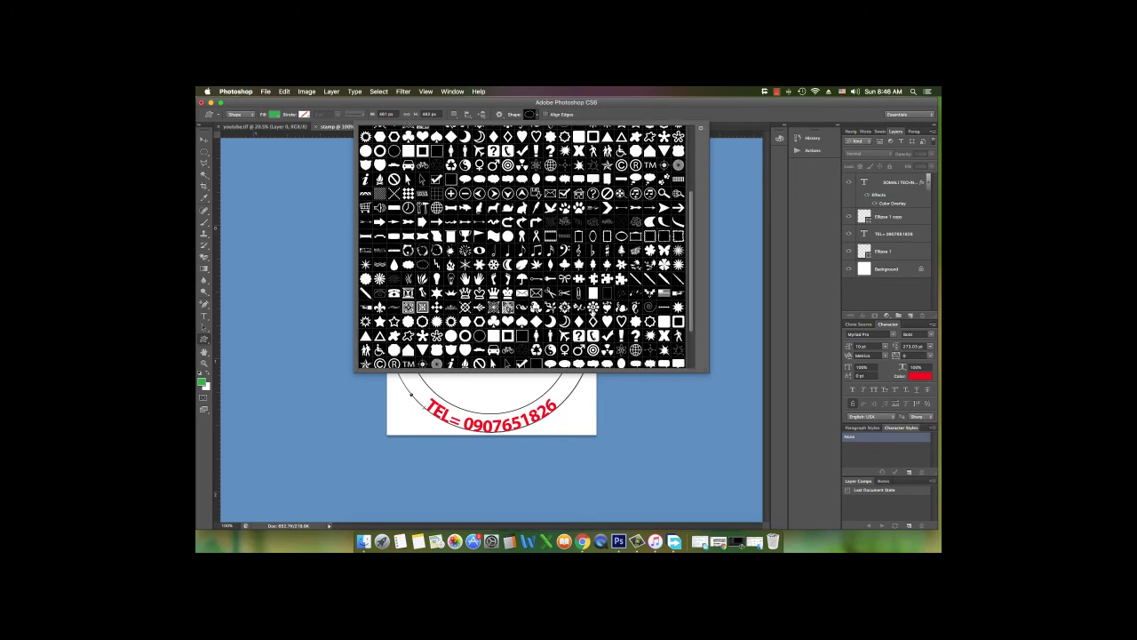
scroll(522, 246, down, 5)
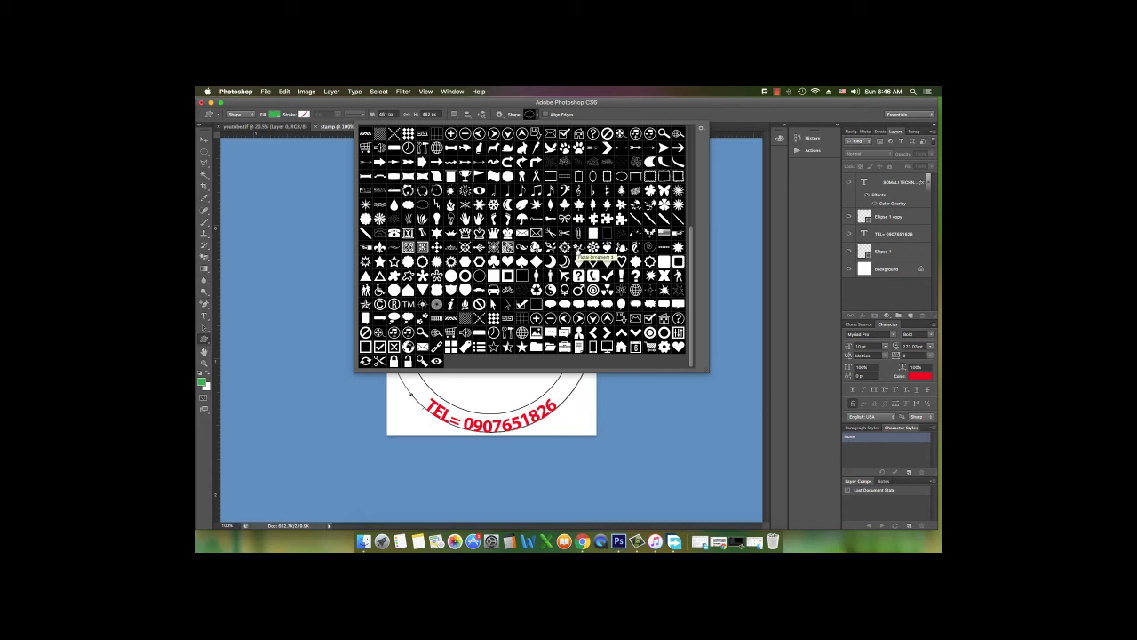
scroll(582, 253, up, 10)
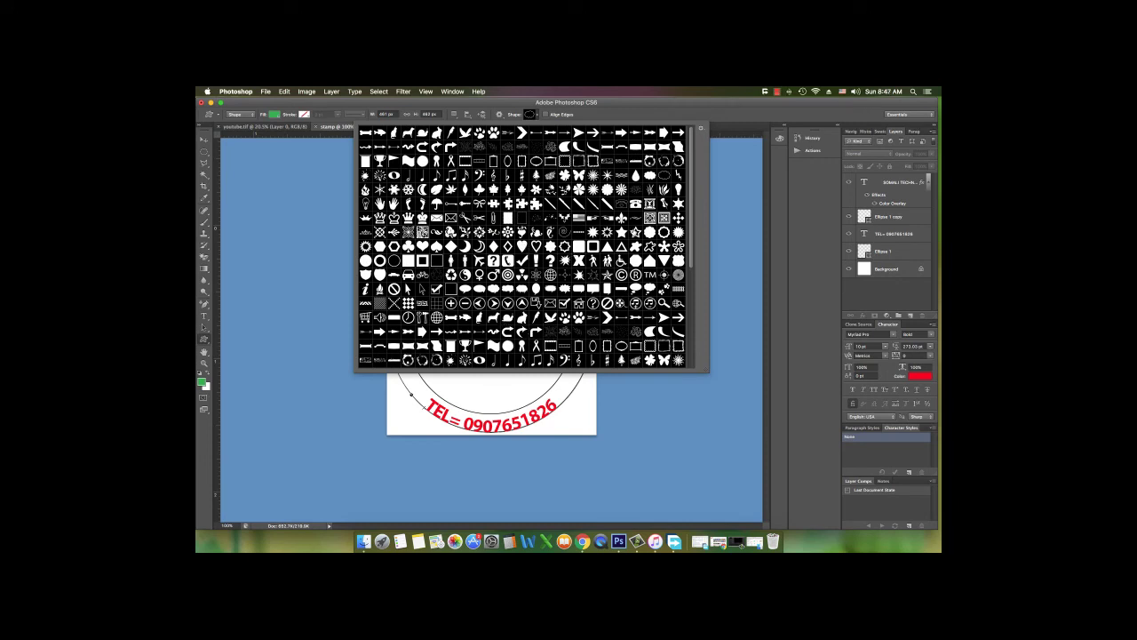
scroll(629, 236, down, 3)
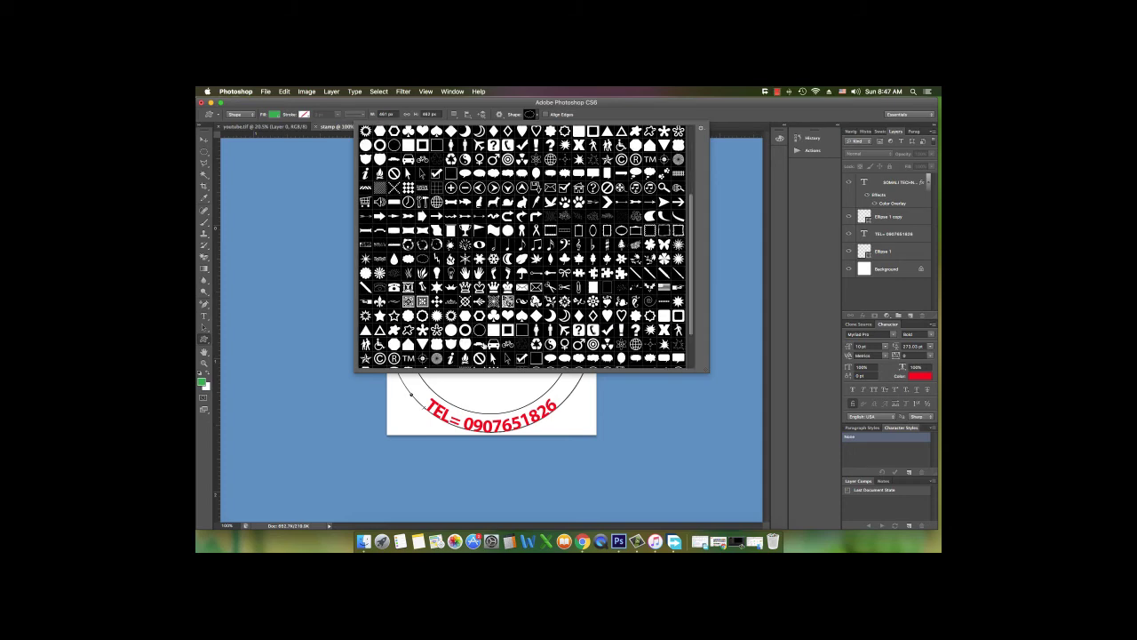
scroll(523, 247, down, 2)
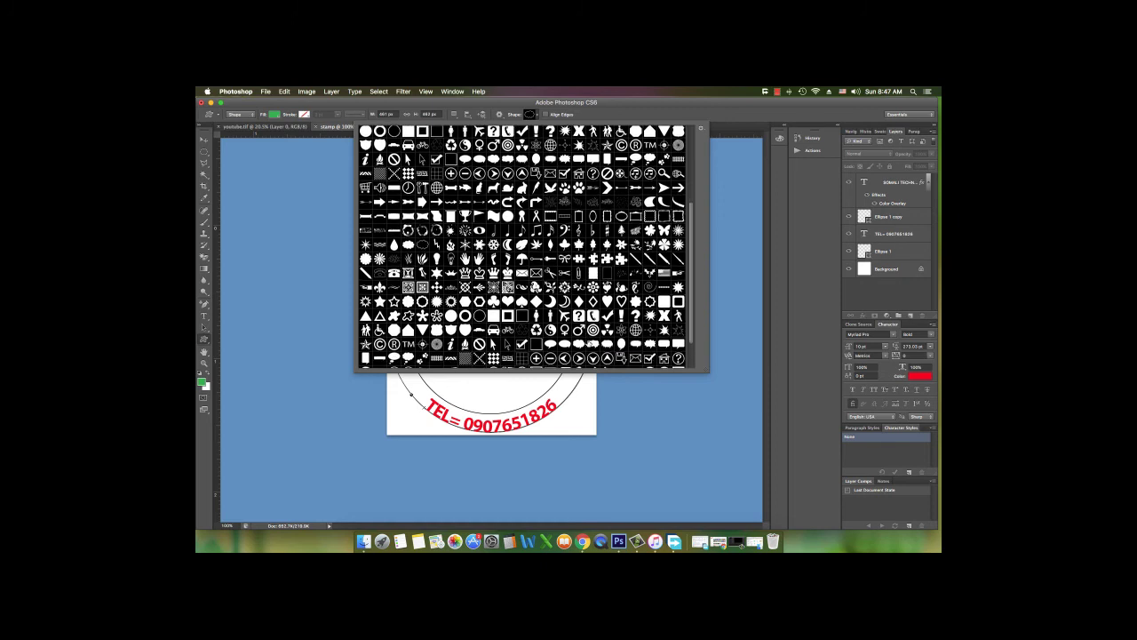
scroll(524, 247, down, 1)
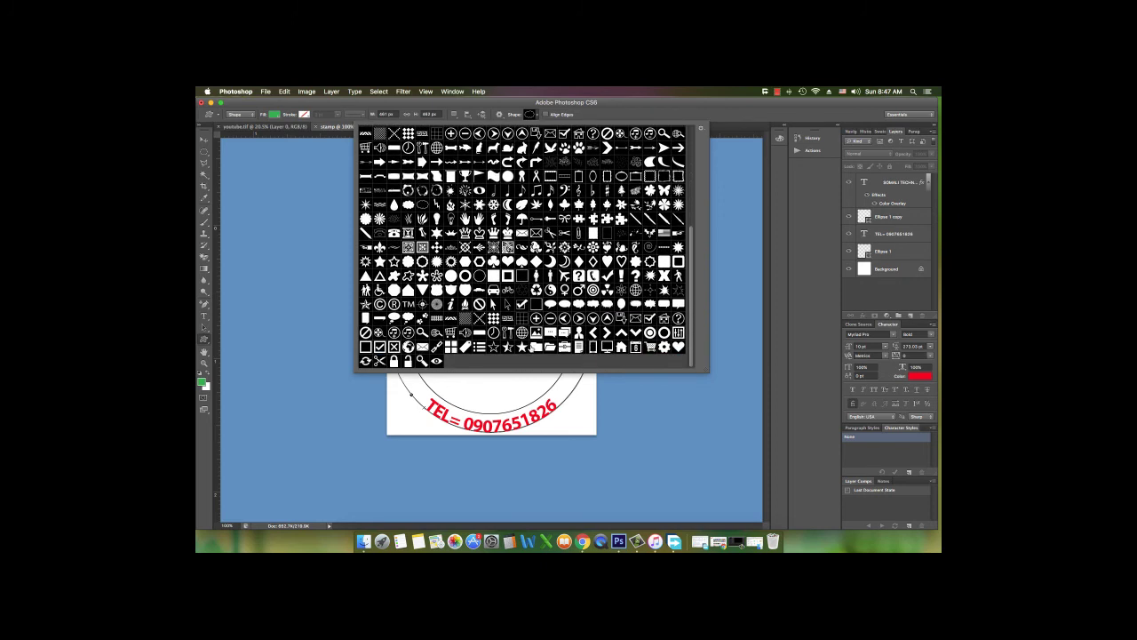
click(522, 346)
double_click(523, 346)
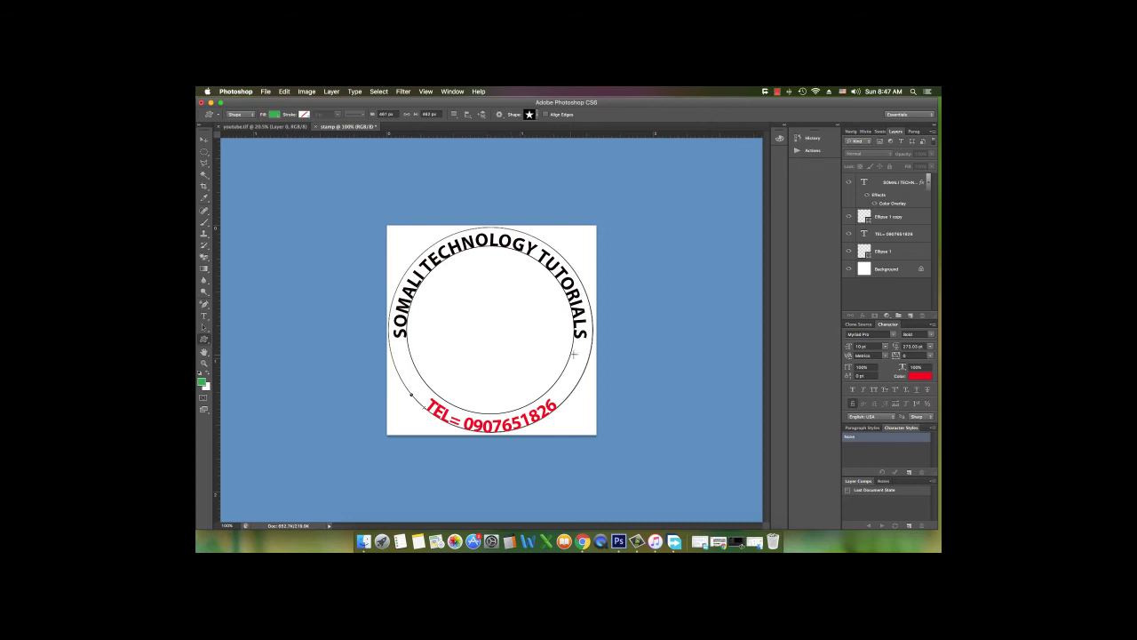
drag(569, 356, 585, 378)
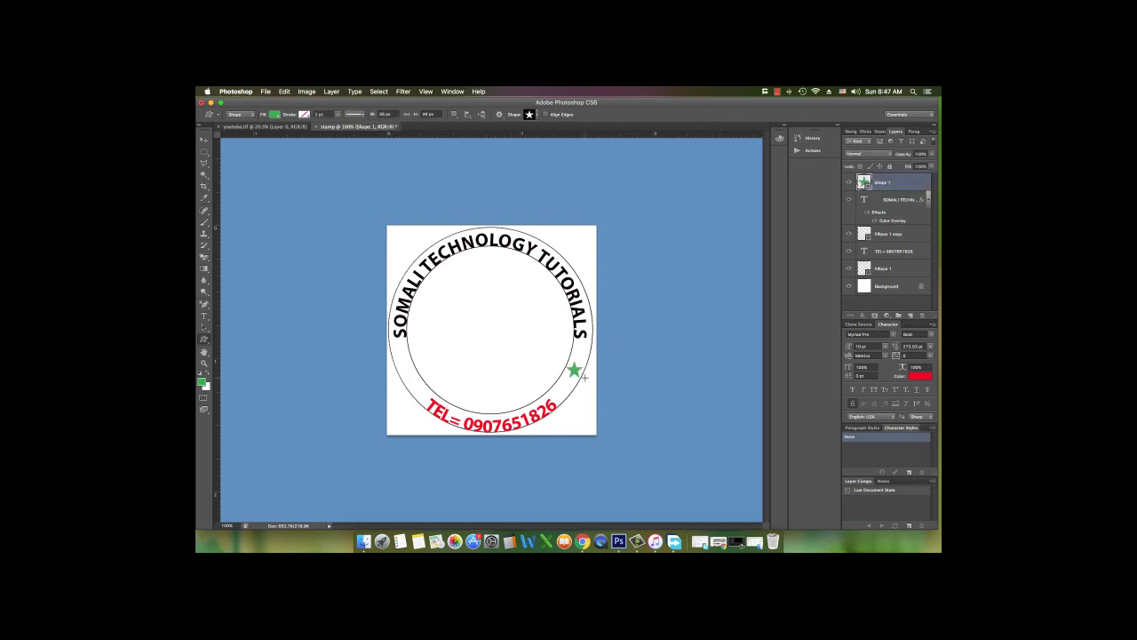
Give the Shape 1 star a near-black Color Overlay layer style
key(v)
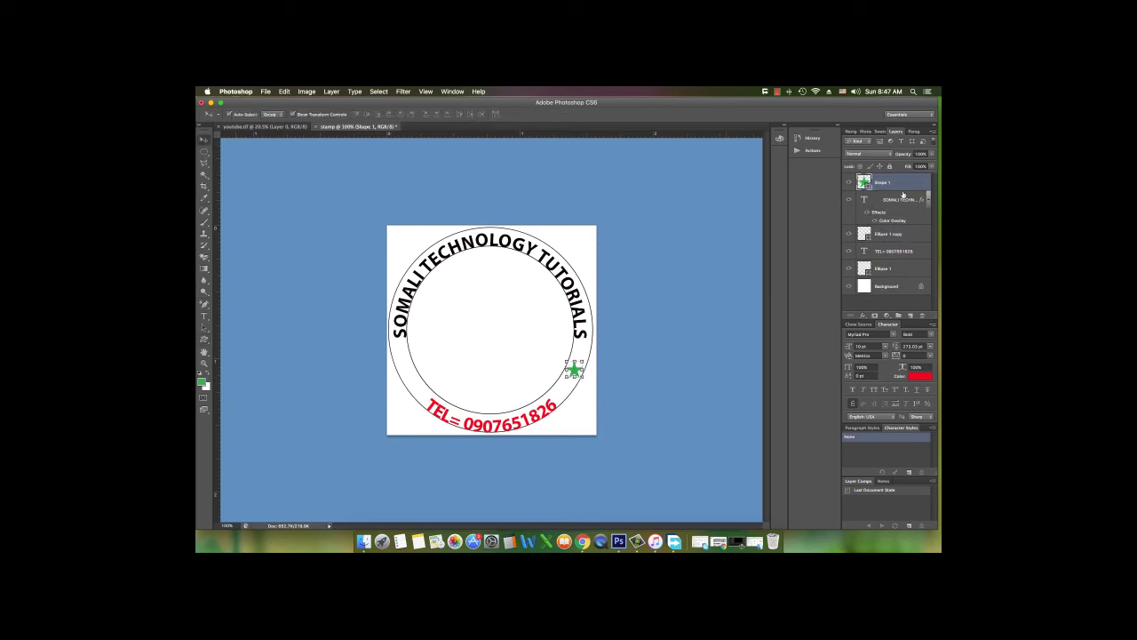
double_click(916, 184)
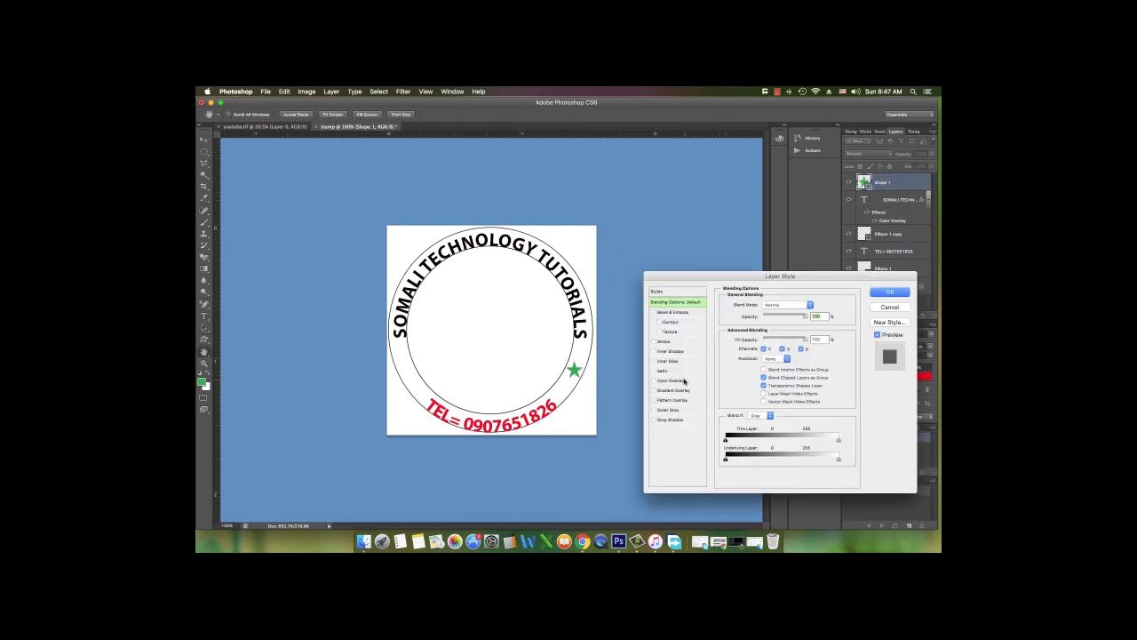
click(673, 380)
click(814, 305)
click(762, 474)
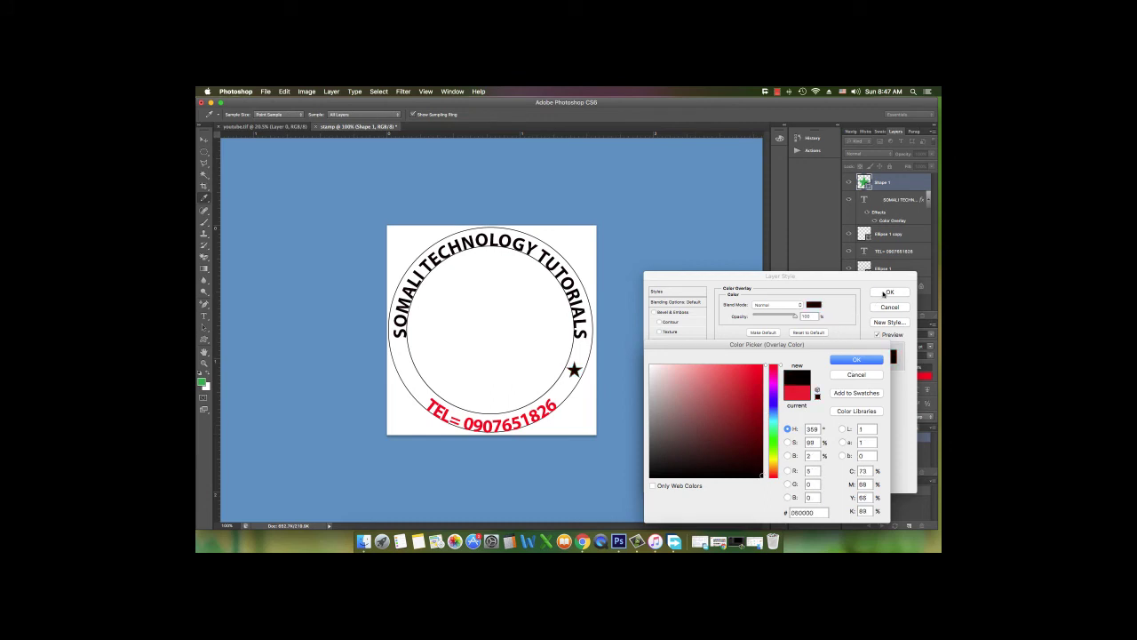
click(850, 364)
key(Return)
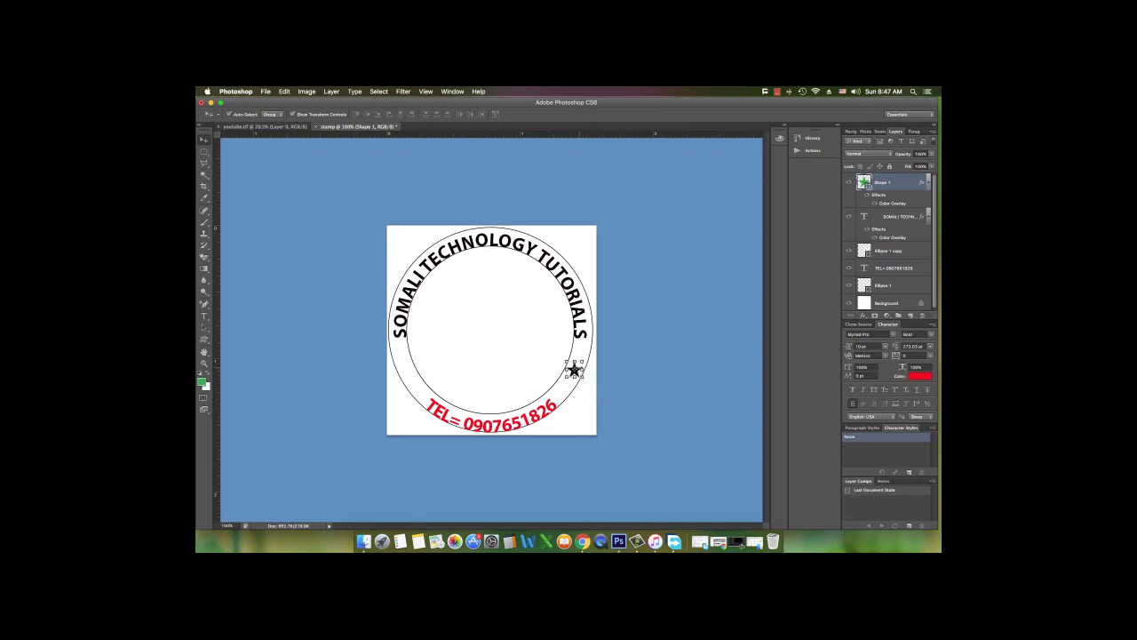
Alt-drag a copy of the star to the ring's left side, flanking the TEL text
scroll(578, 372, up, 3)
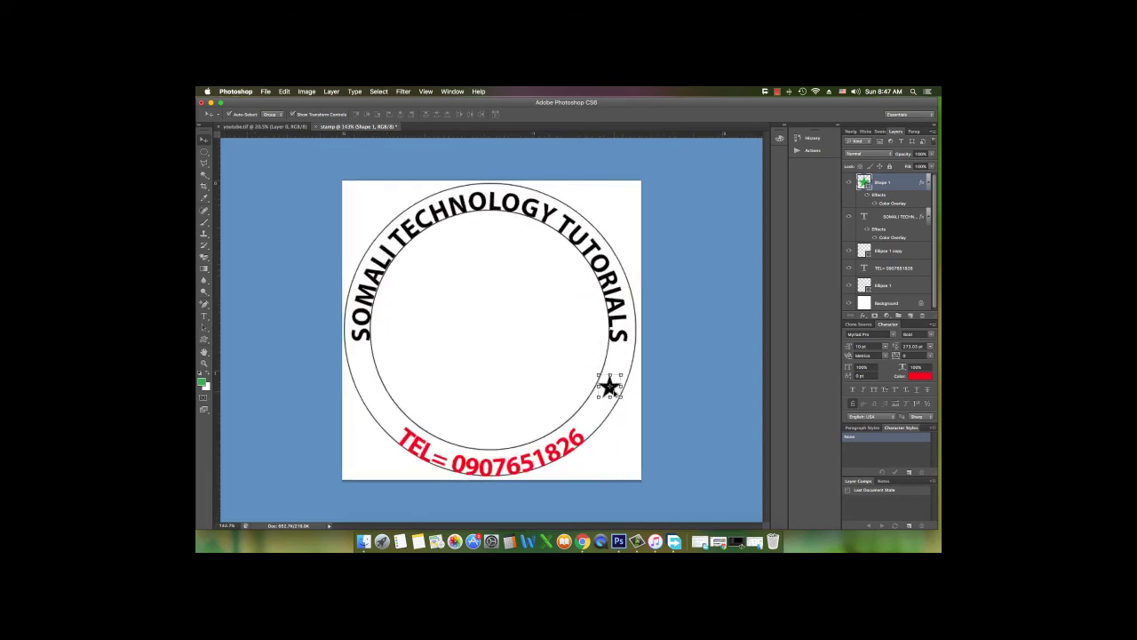
drag(610, 387, 372, 392)
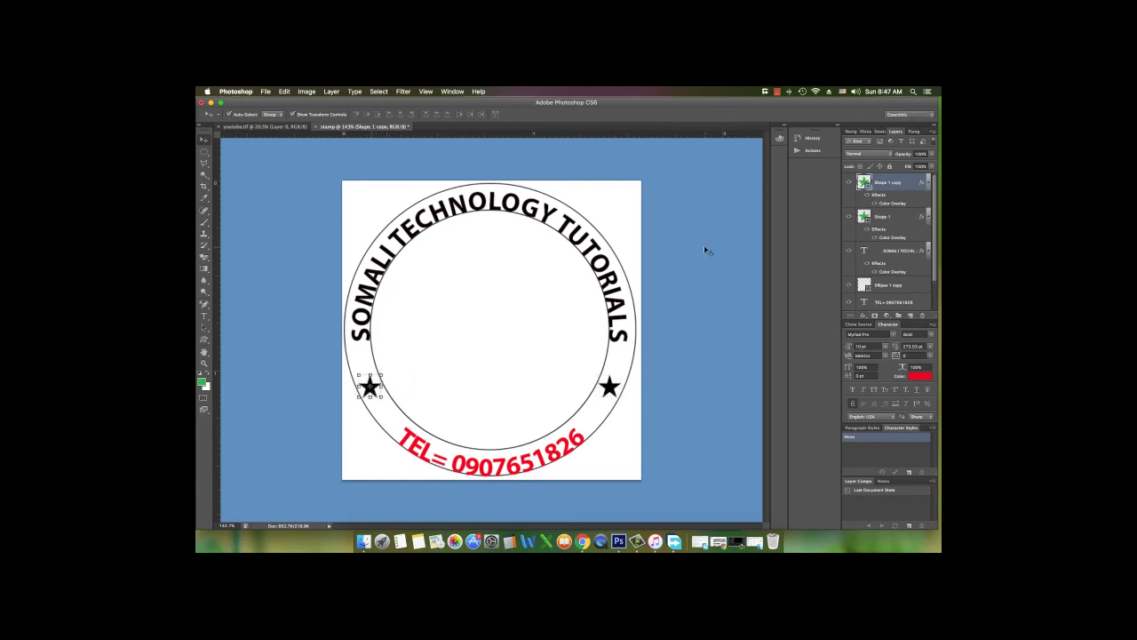
scroll(554, 347, down, 2)
click(555, 428)
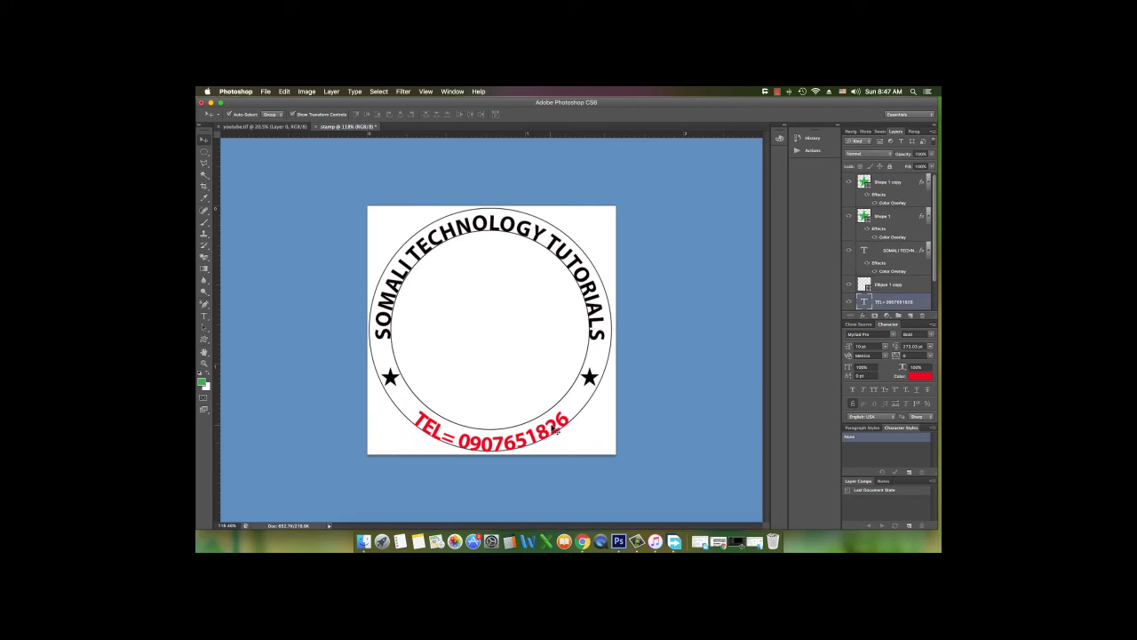
double_click(923, 302)
click(683, 381)
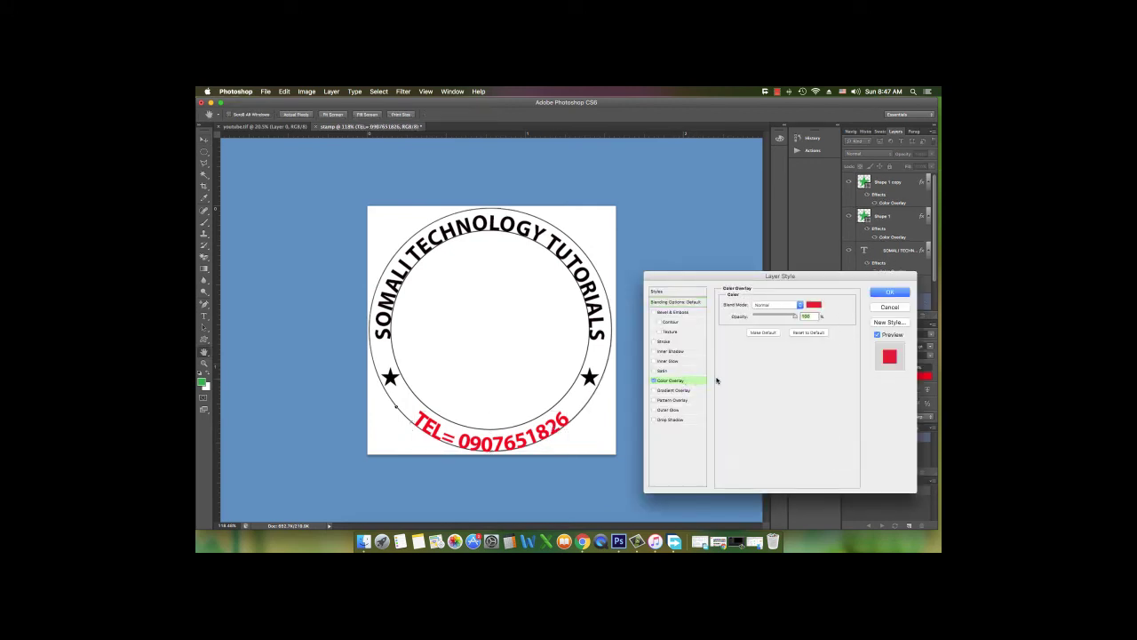
click(812, 307)
drag(739, 439, 763, 478)
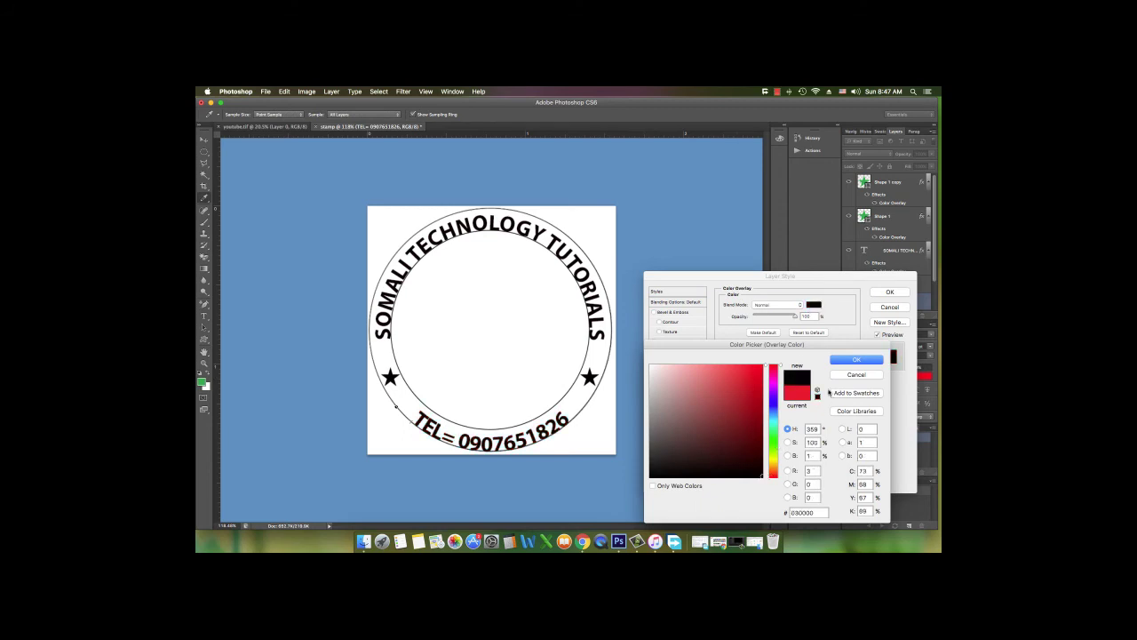
click(856, 359)
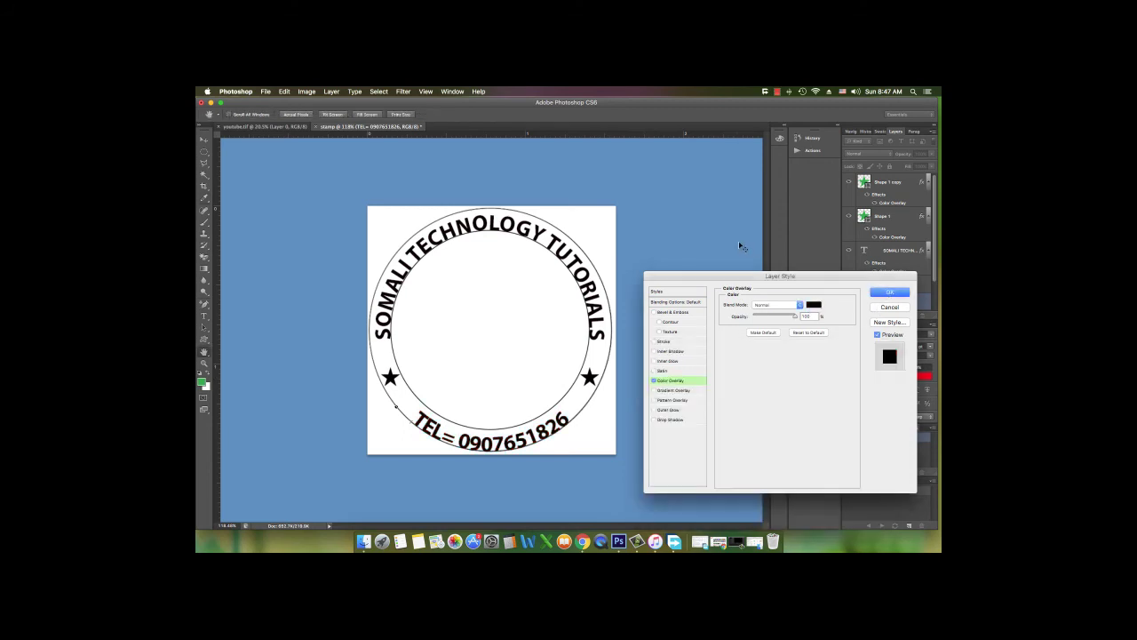
click(741, 248)
scroll(513, 286, down, 4)
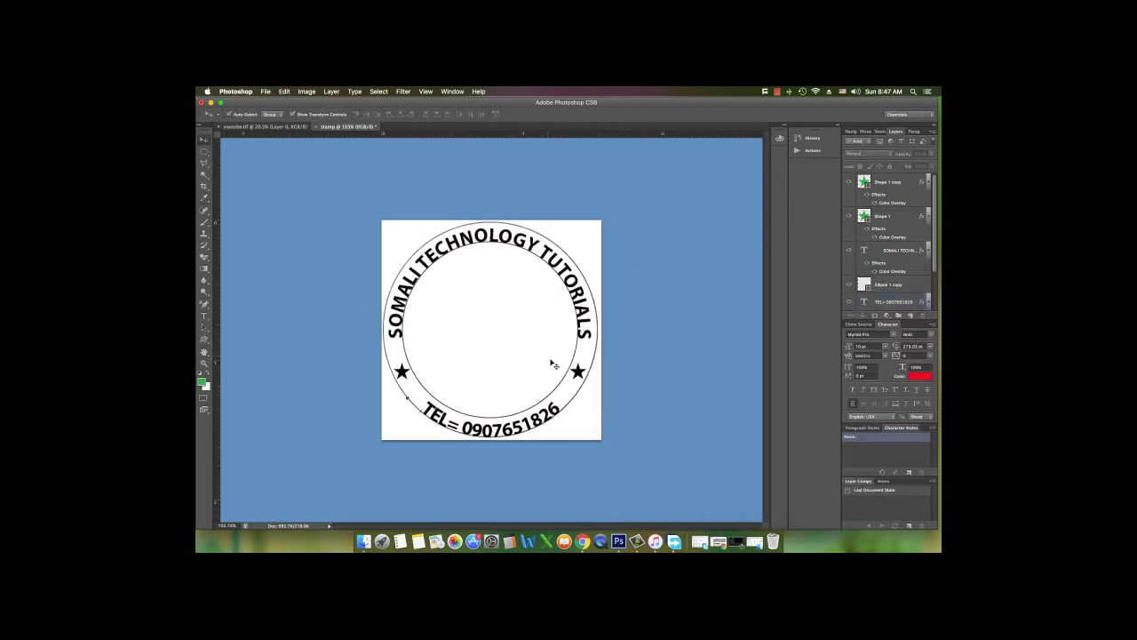
Scale the inner ring, Ellipse 1 copy, down to about 98%
click(566, 384)
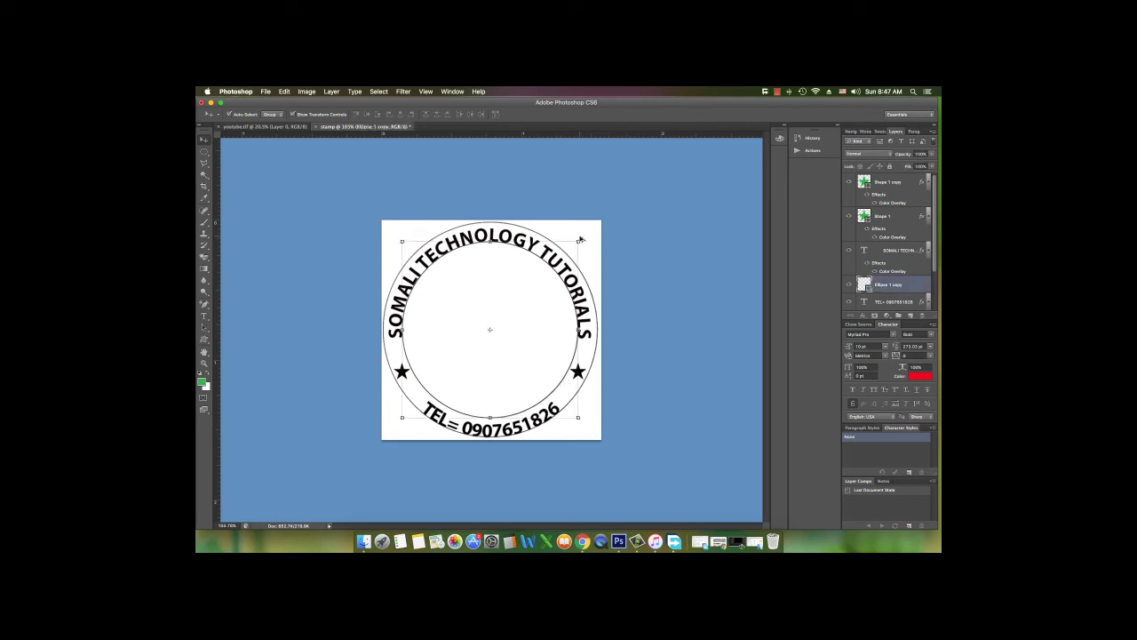
drag(577, 240, 574, 239)
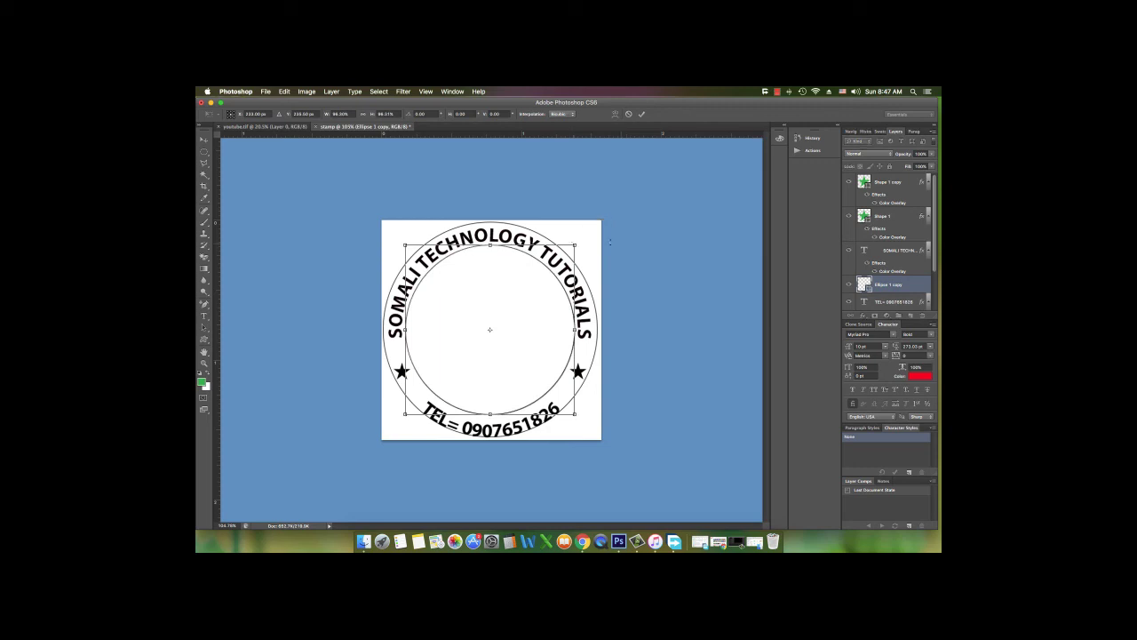
click(644, 118)
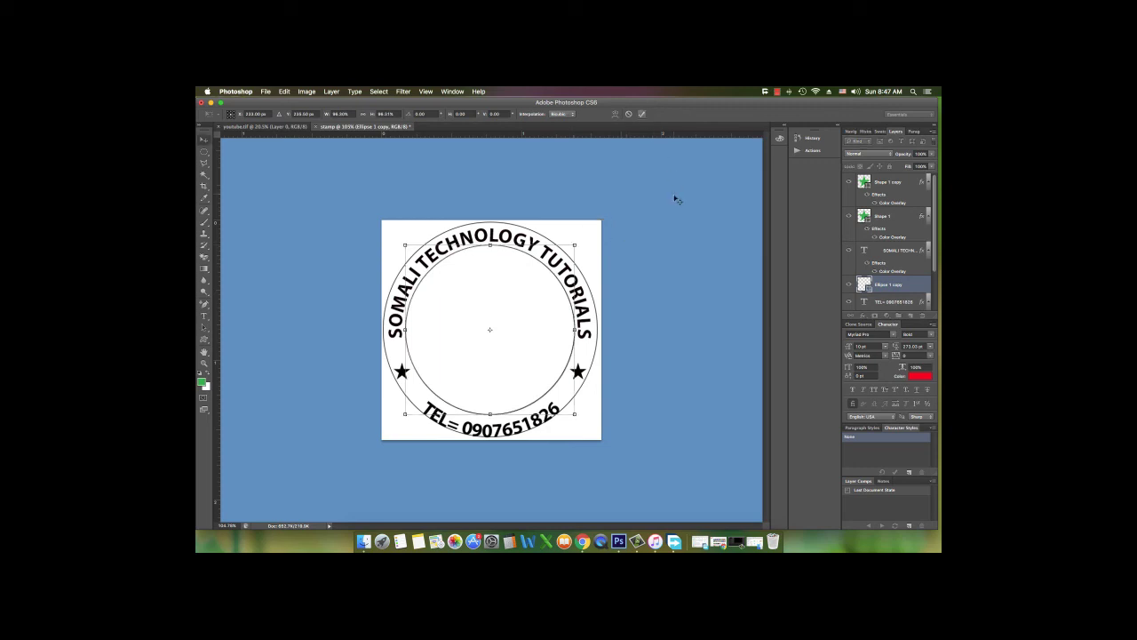
Scale the outer ring, Ellipse 1, up to about 101.3%
click(567, 256)
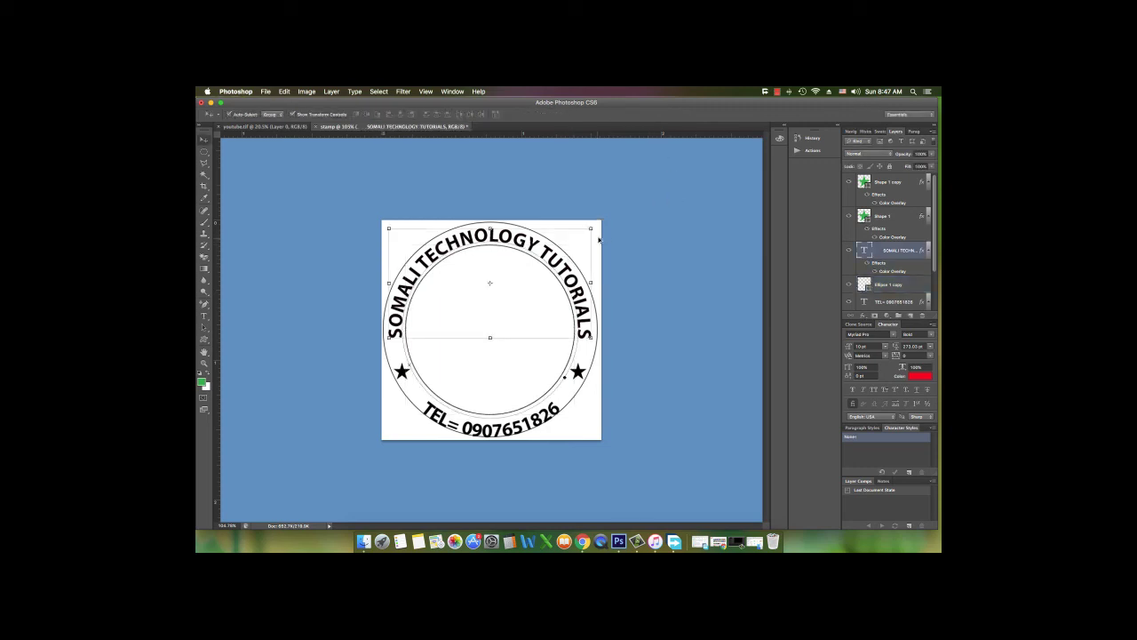
click(599, 352)
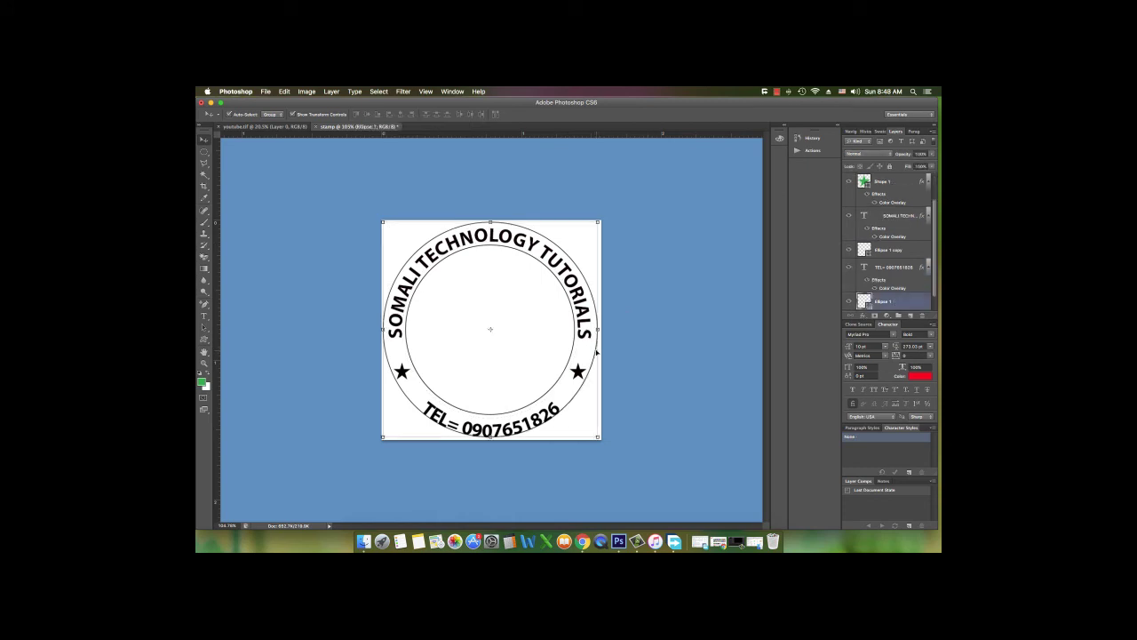
drag(597, 222, 599, 223)
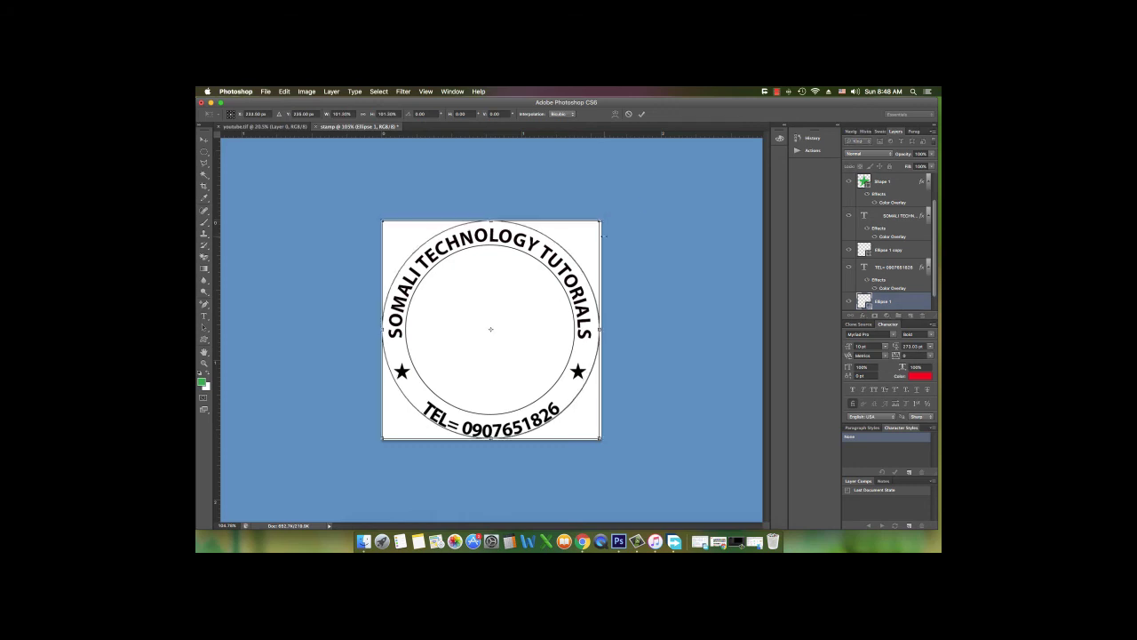
key(Return)
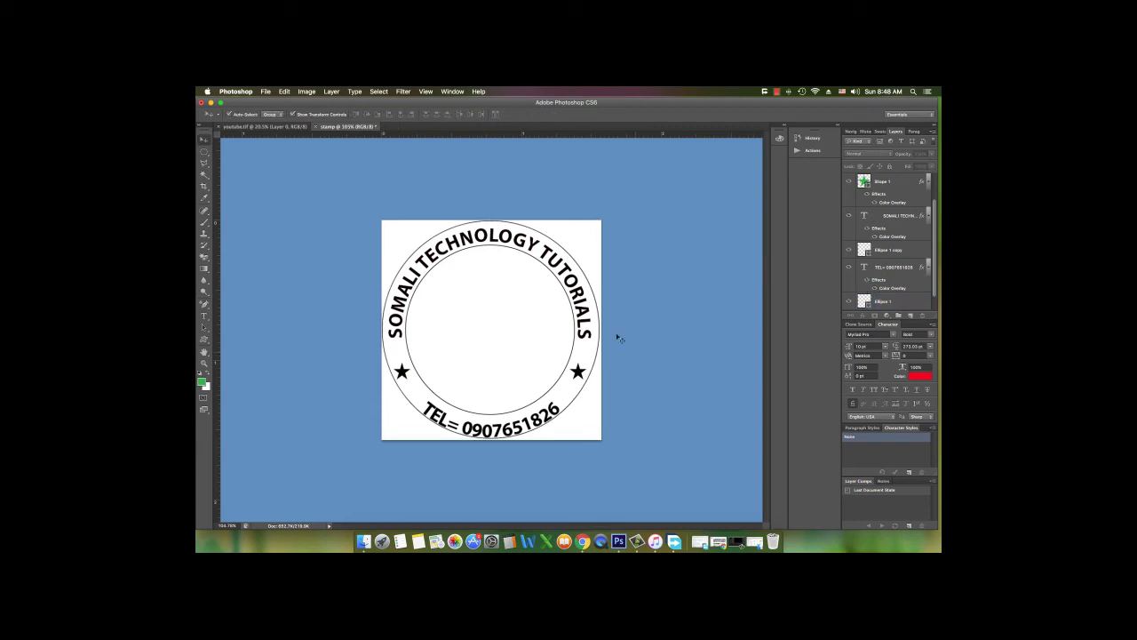
scroll(567, 369, down, 3)
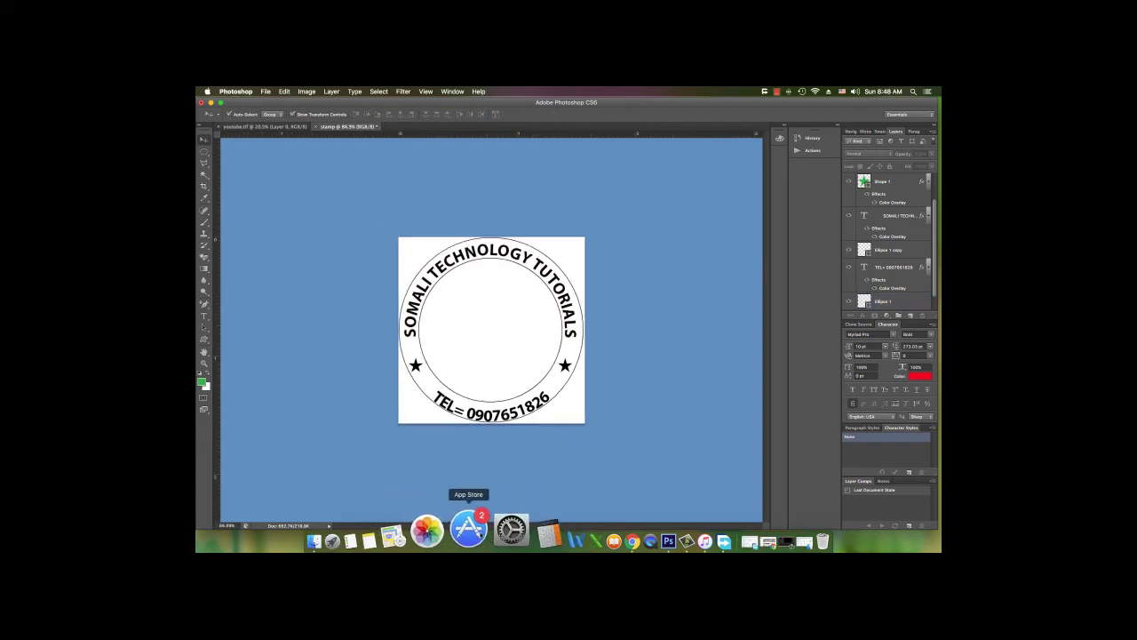
Visit the Somali technology tutorials YouTube channel page in Chrome, then return to Photoshop
click(578, 529)
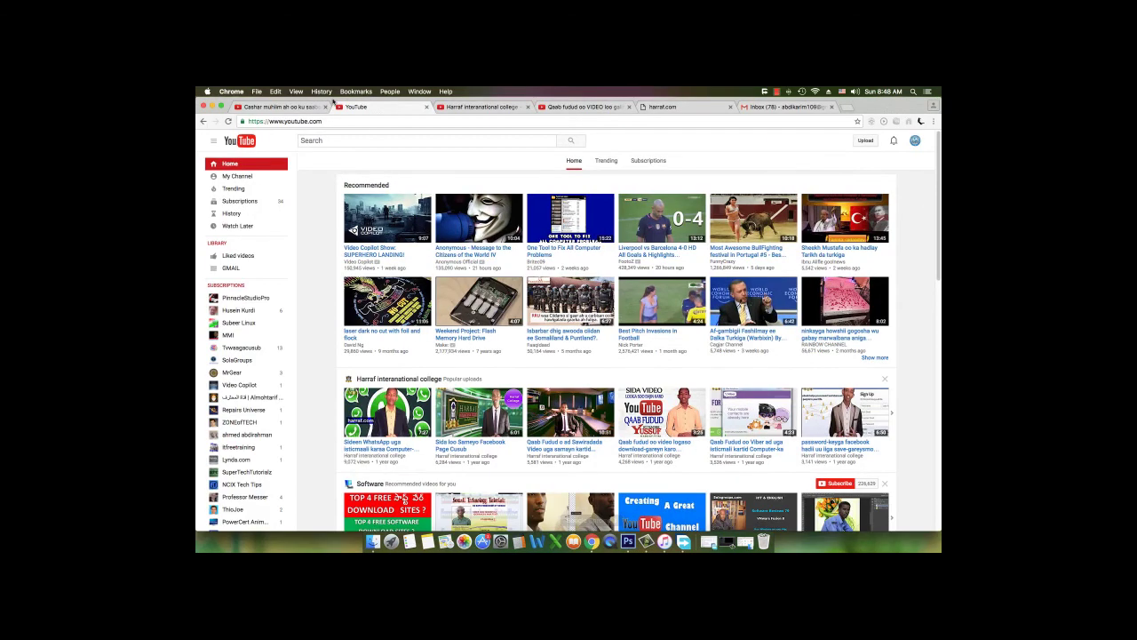
click(236, 177)
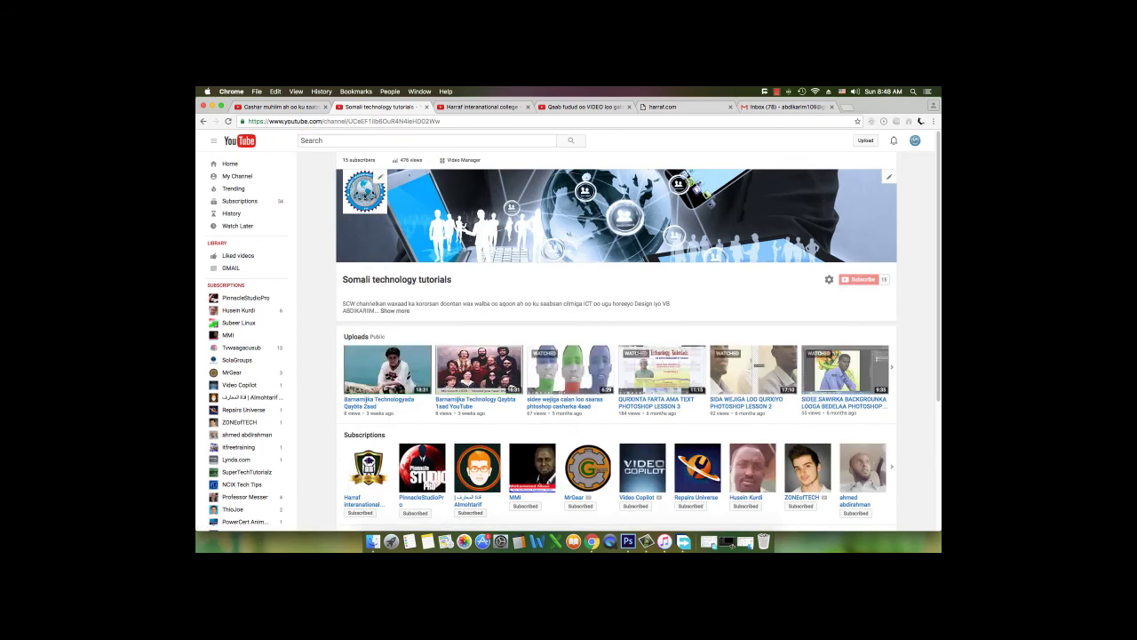
click(626, 532)
key(super+z)
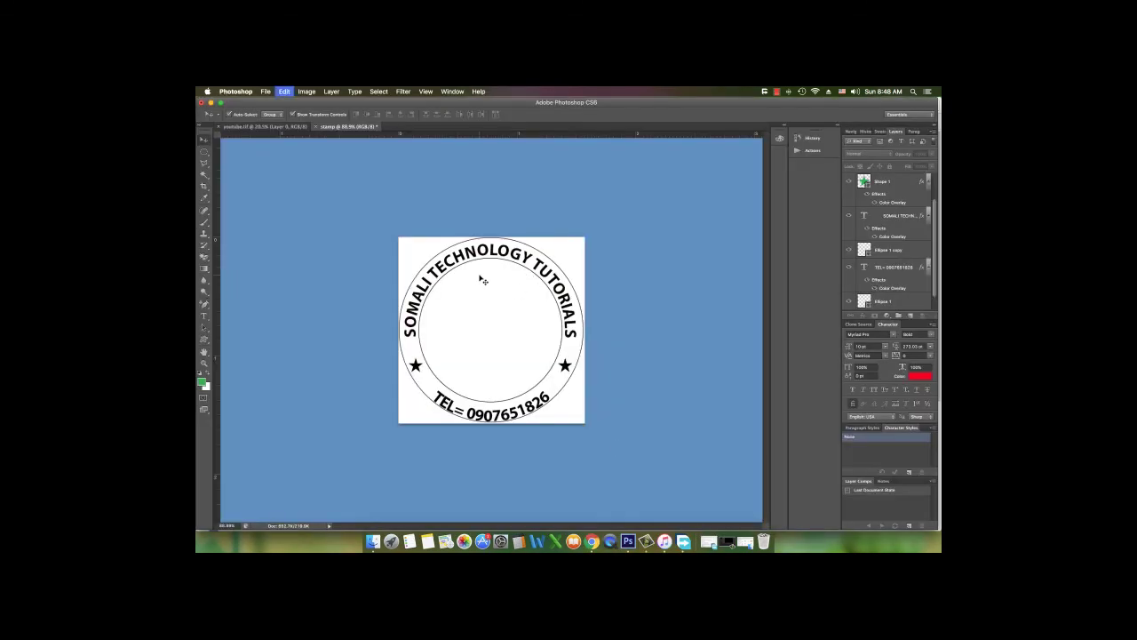
Paste the globe channel logo and enlarge it to fill the stamp's centre
key(super+v)
key(super+t)
drag(509, 311, 547, 275)
key(Return)
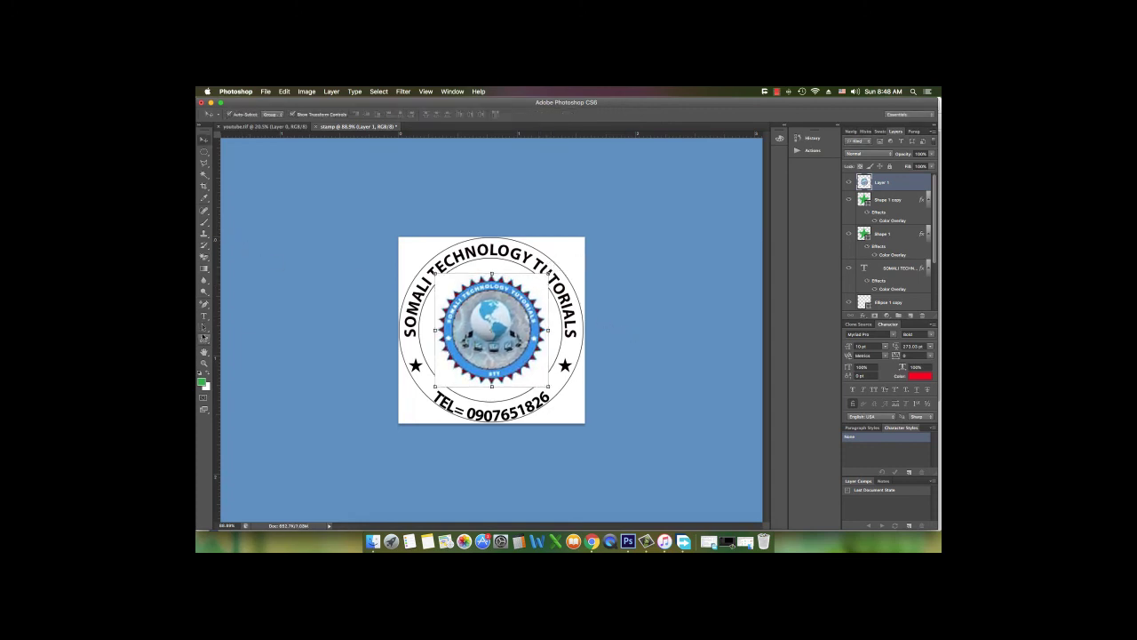
Remove the logo's white background with the Magic Eraser Tool
click(204, 256)
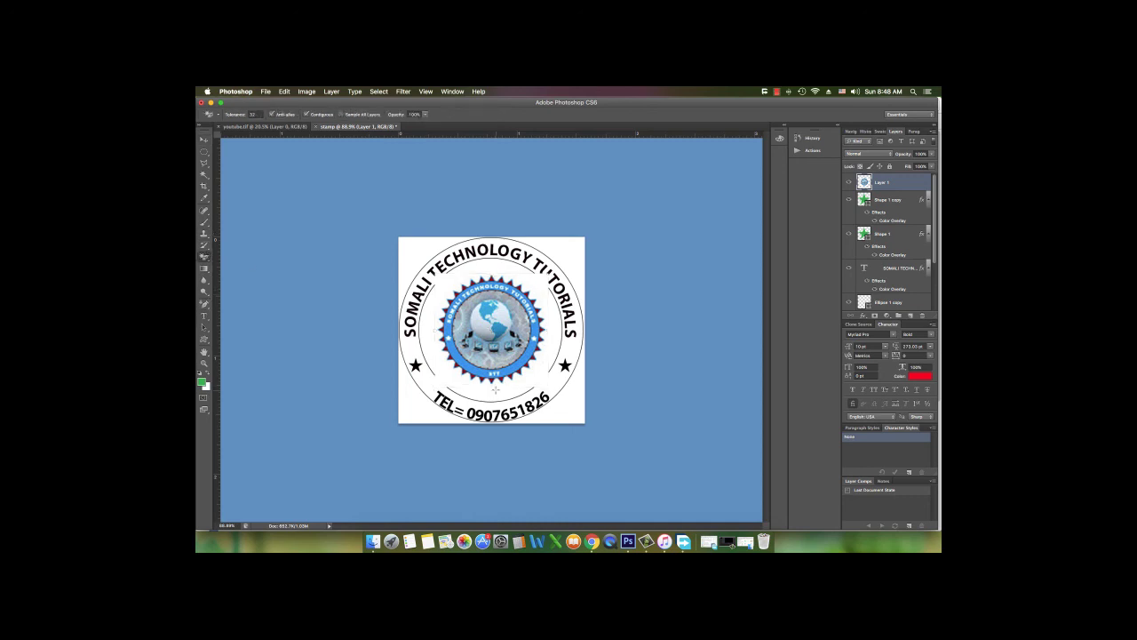
click(483, 383)
click(204, 140)
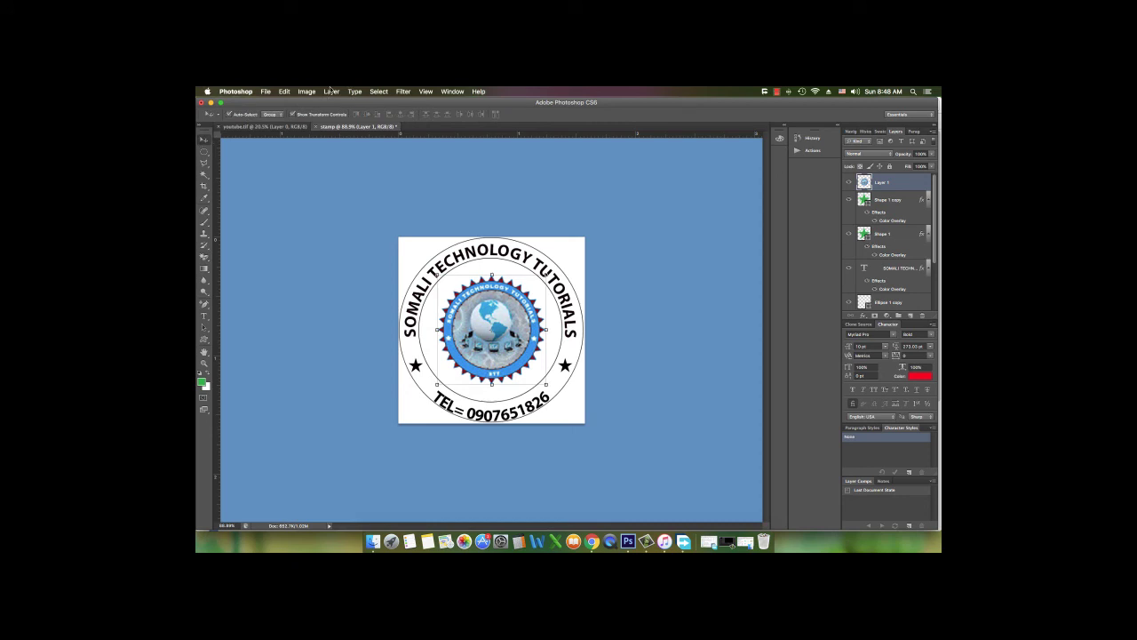
click(306, 92)
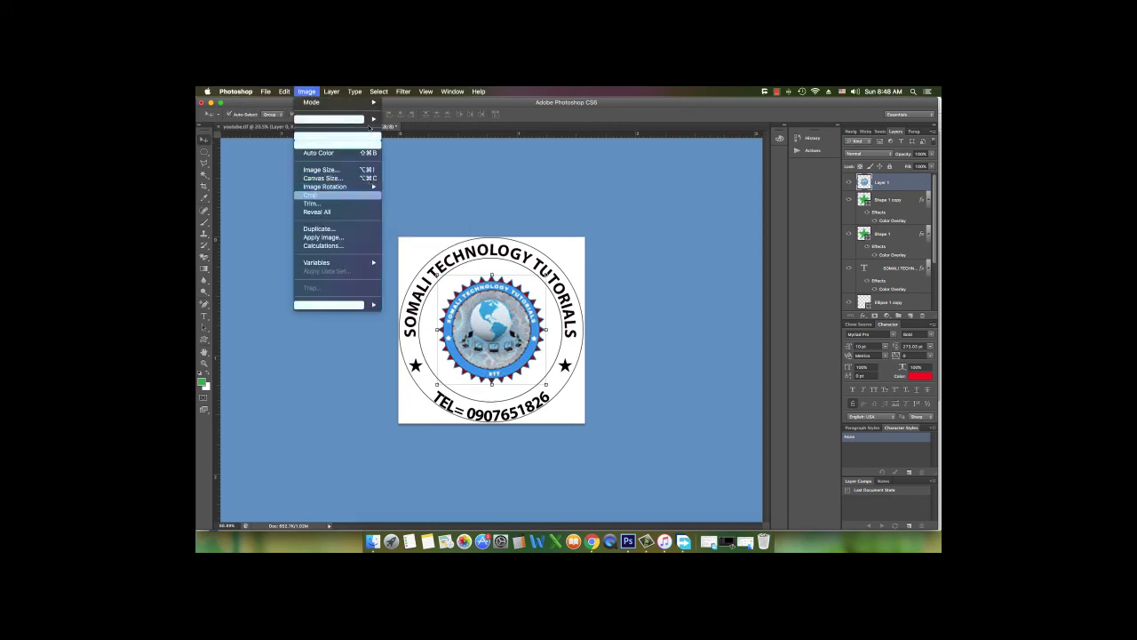
Convert the globe logo with Image > Adjustments > Black & White, lowering the Reds slider
mouse_move(371, 120)
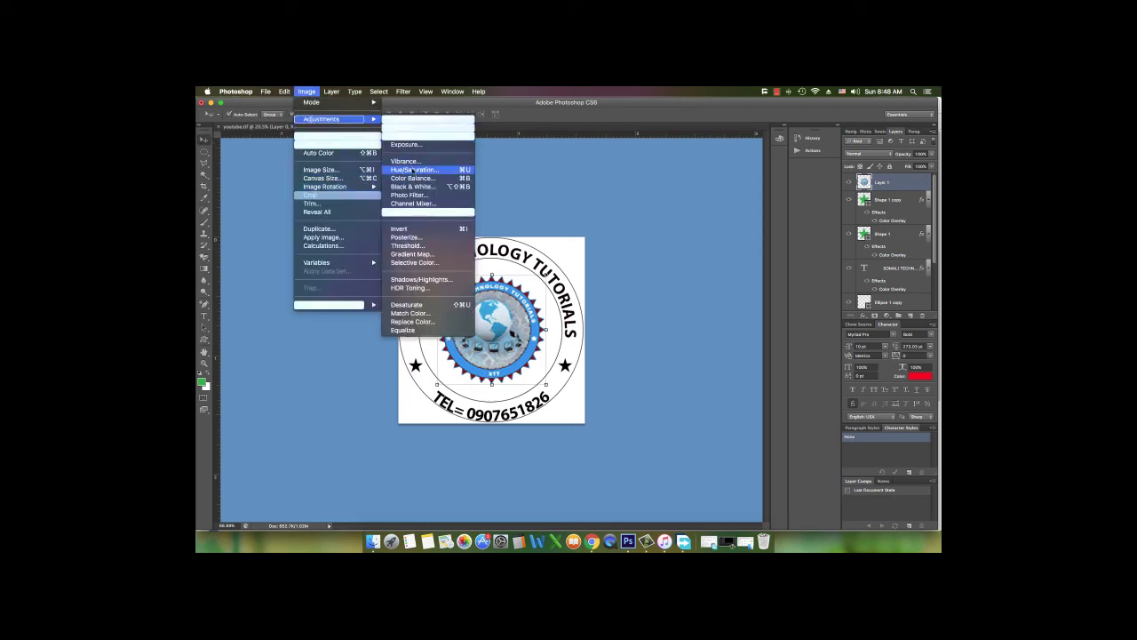
click(414, 187)
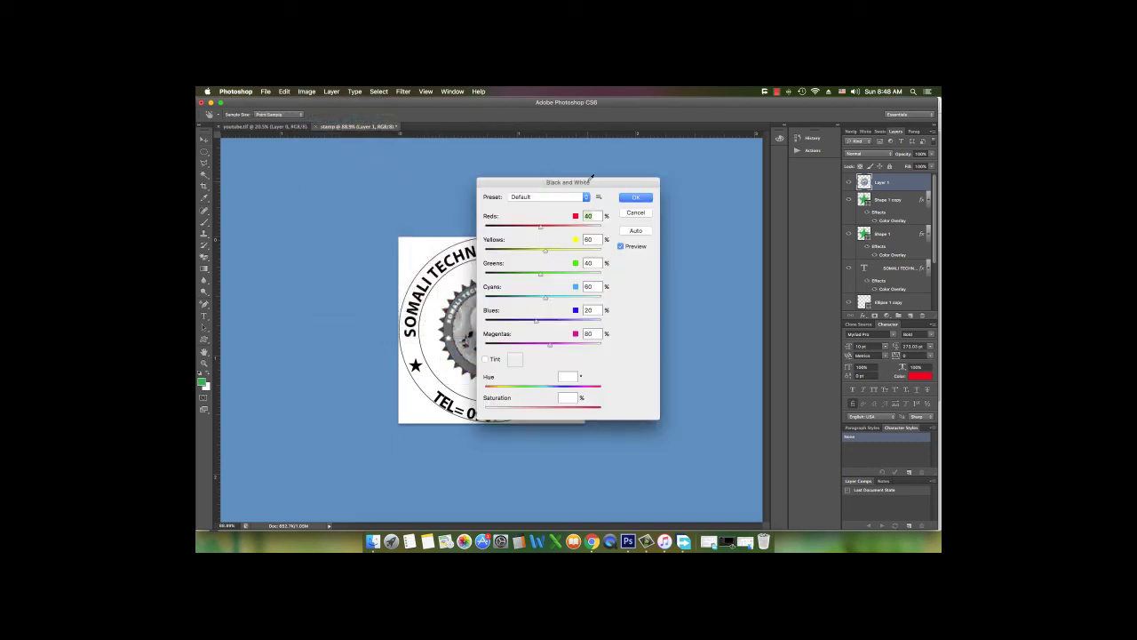
drag(592, 179, 721, 187)
drag(670, 236, 626, 236)
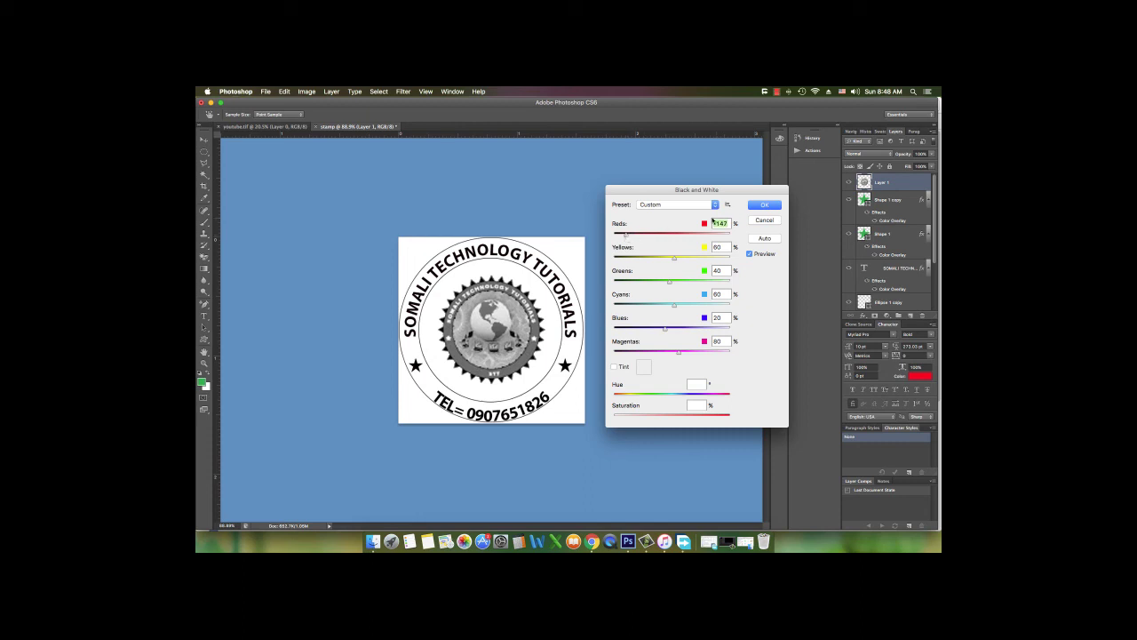
click(763, 207)
click(696, 236)
scroll(597, 325, down, 5)
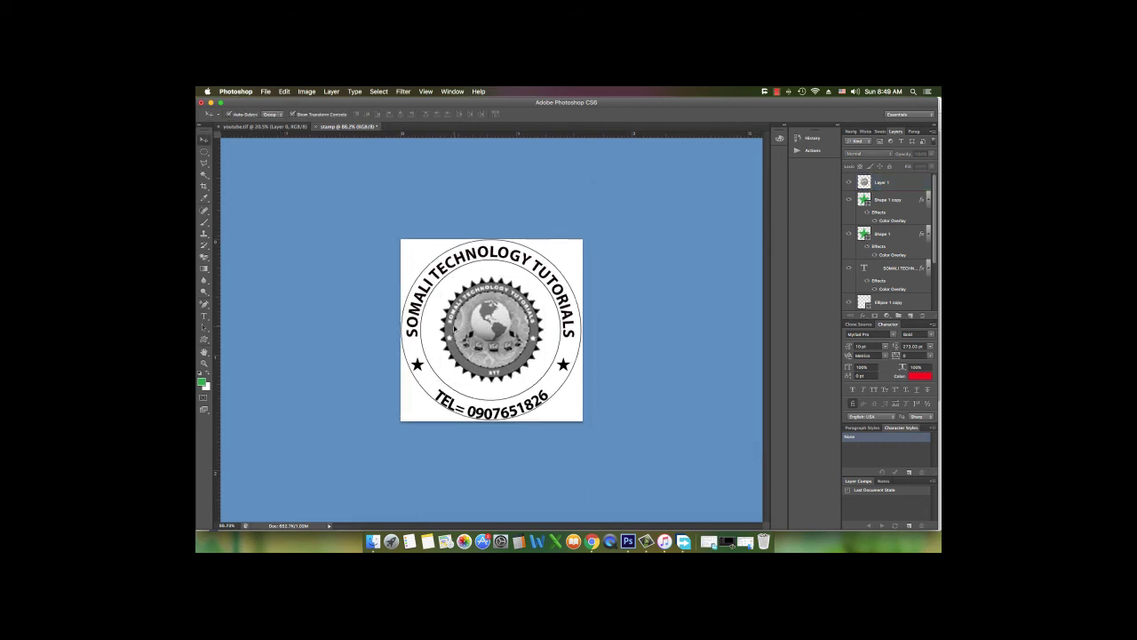
scroll(597, 326, up, 6)
scroll(599, 326, up, 5)
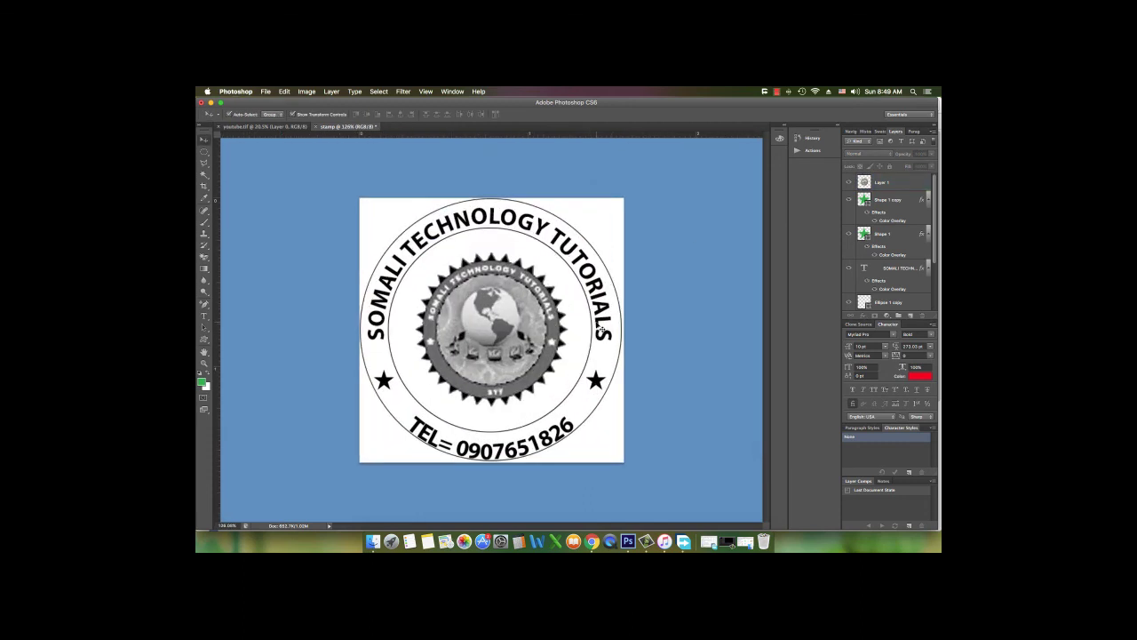
scroll(598, 324, up, 3)
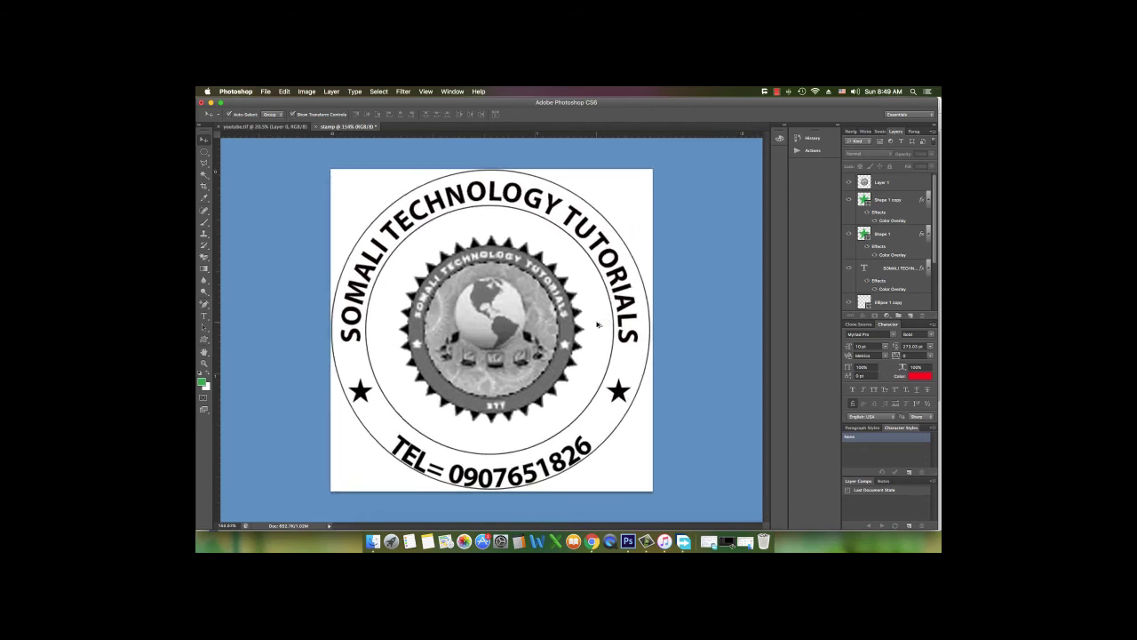
scroll(598, 325, down, 1)
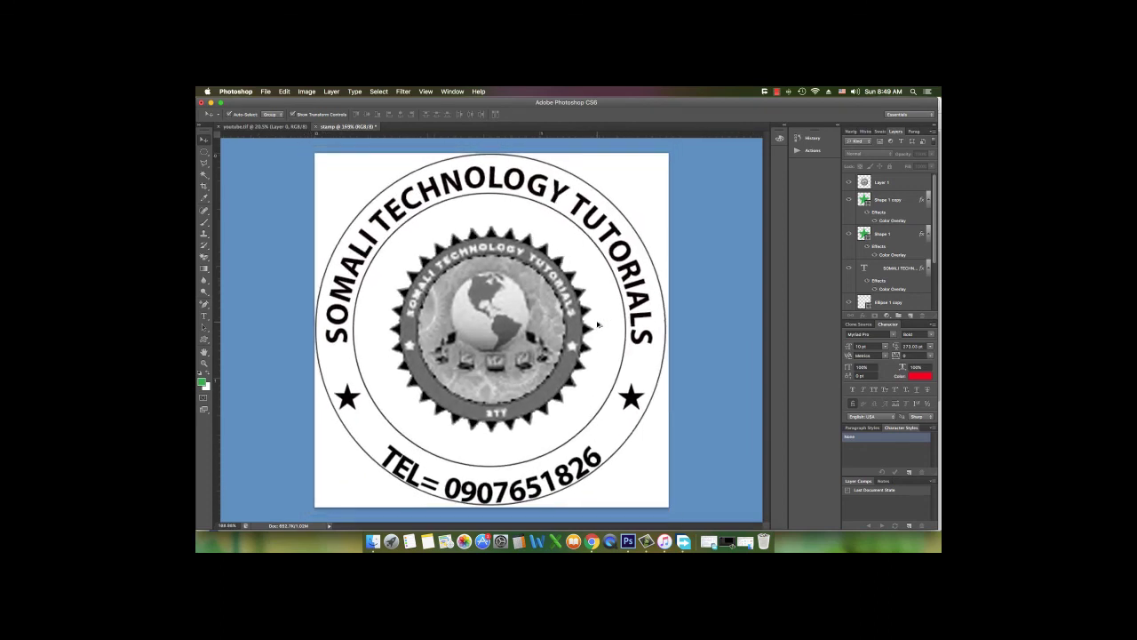
click(429, 533)
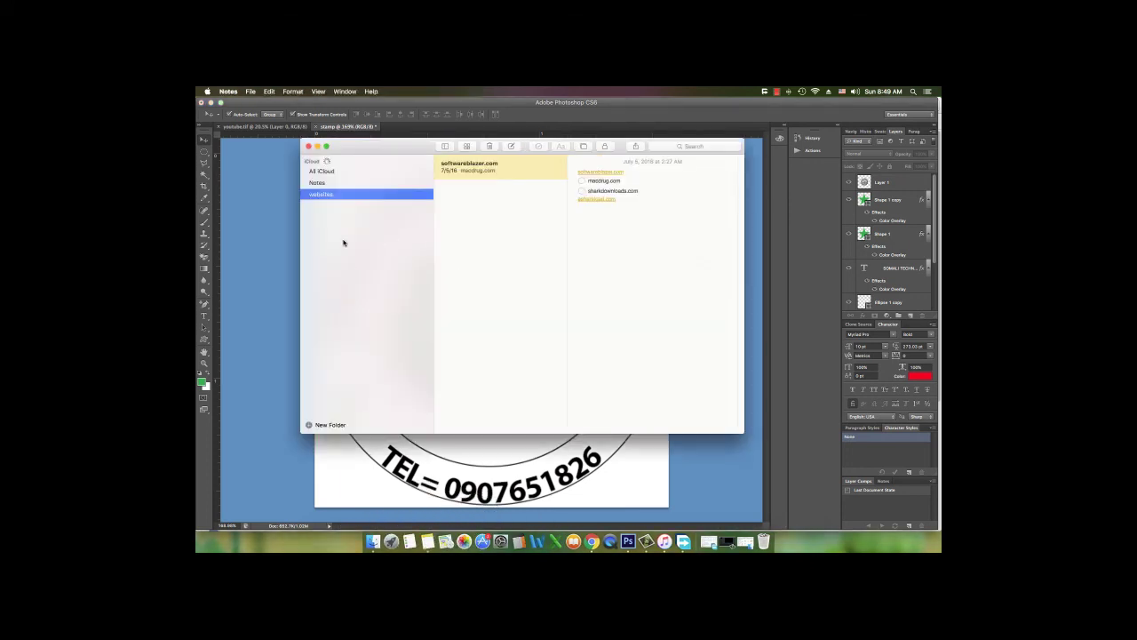
Create a new Notes folder with an empty note, typing then clearing a thank-you message
click(330, 425)
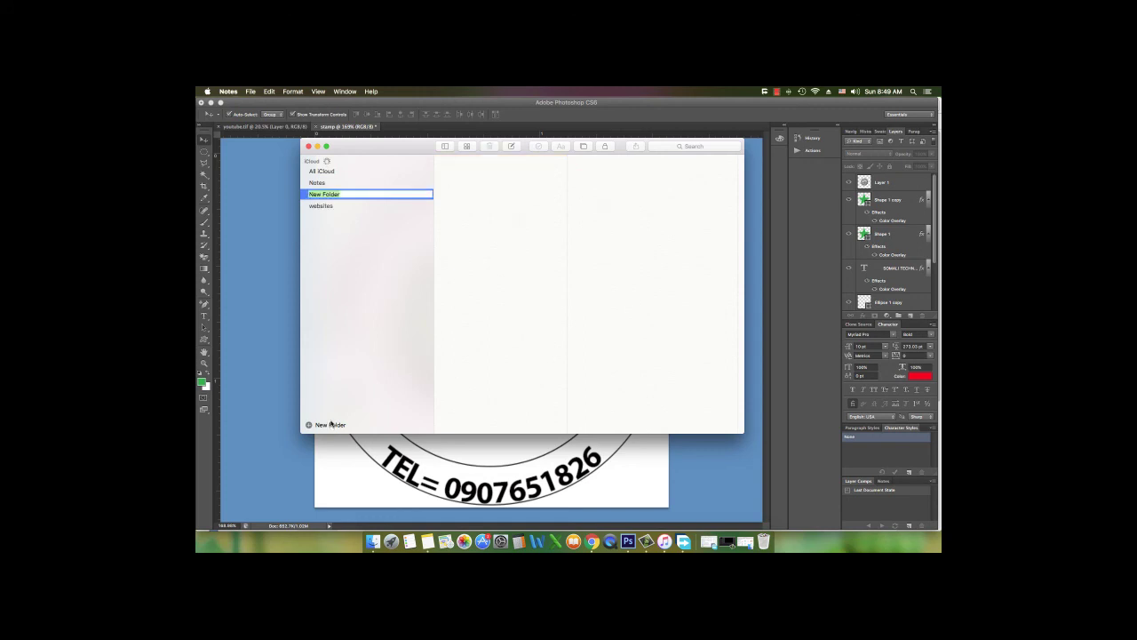
click(512, 145)
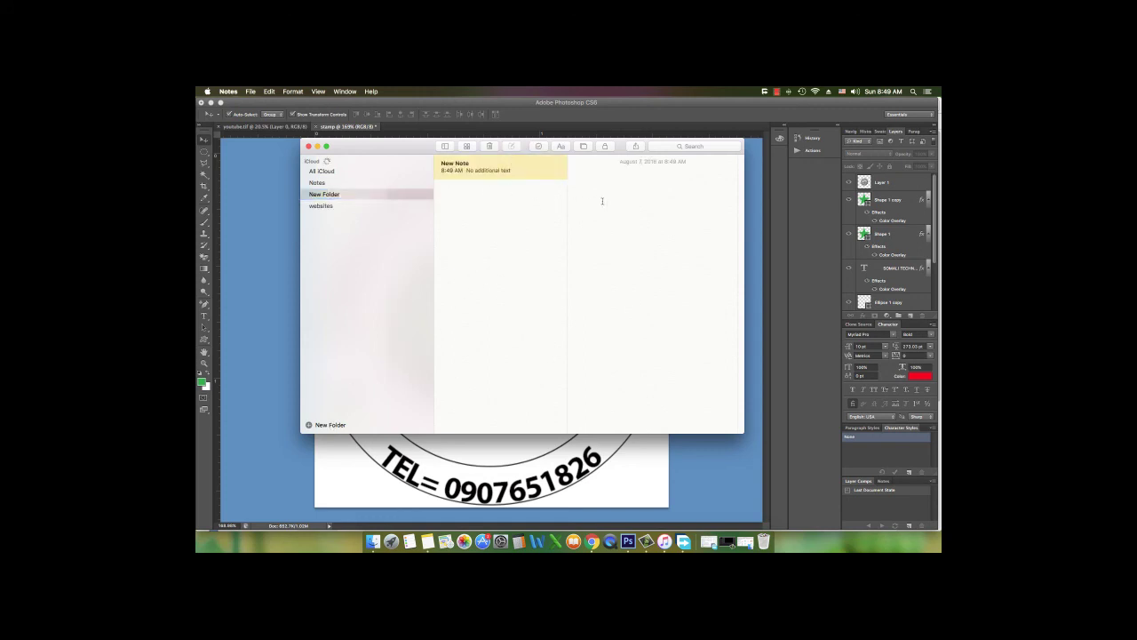
text(THANKS FOR WATCHING)
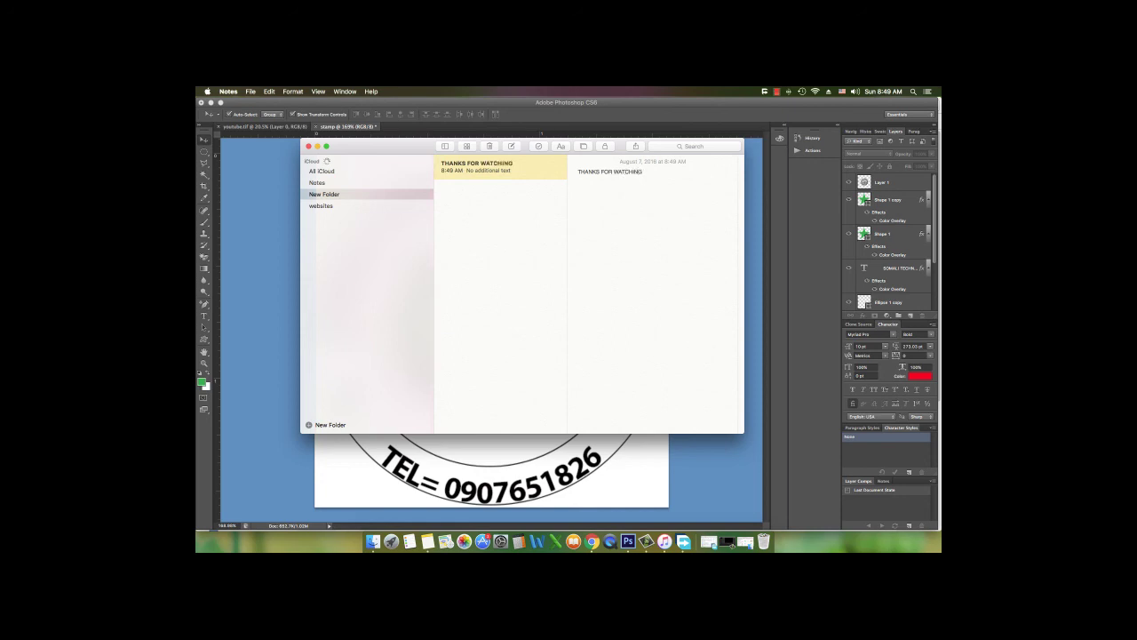
key(super+z)
text(SUBSCRIBE FOR MY CHANNEL,TO GET MORE VEDIOS)
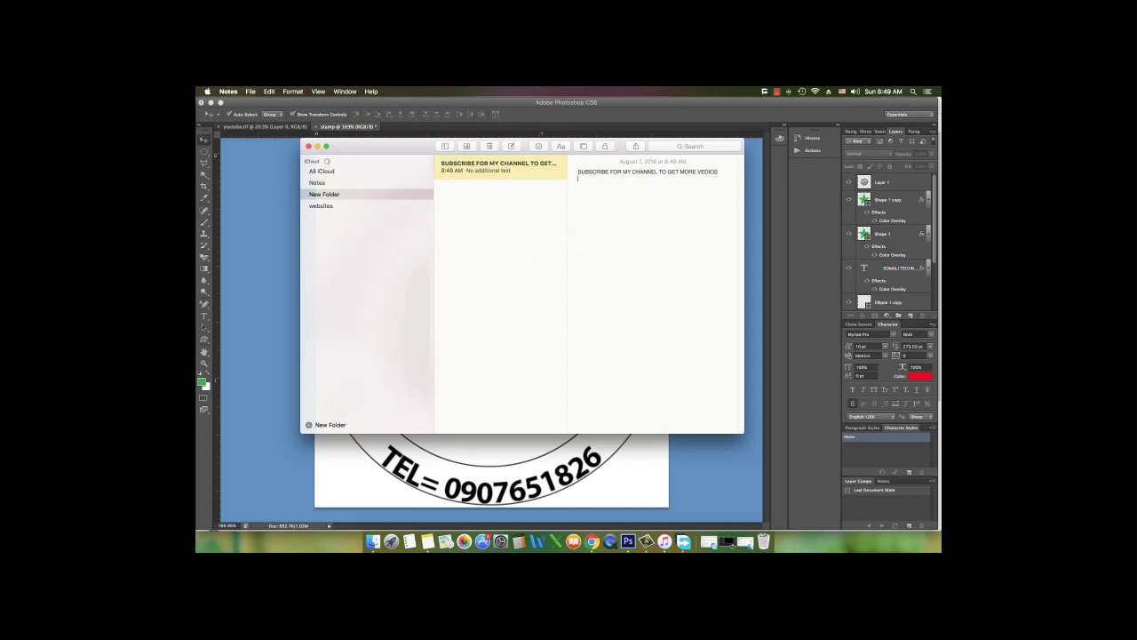
key(super+a)
key(BackSpace)
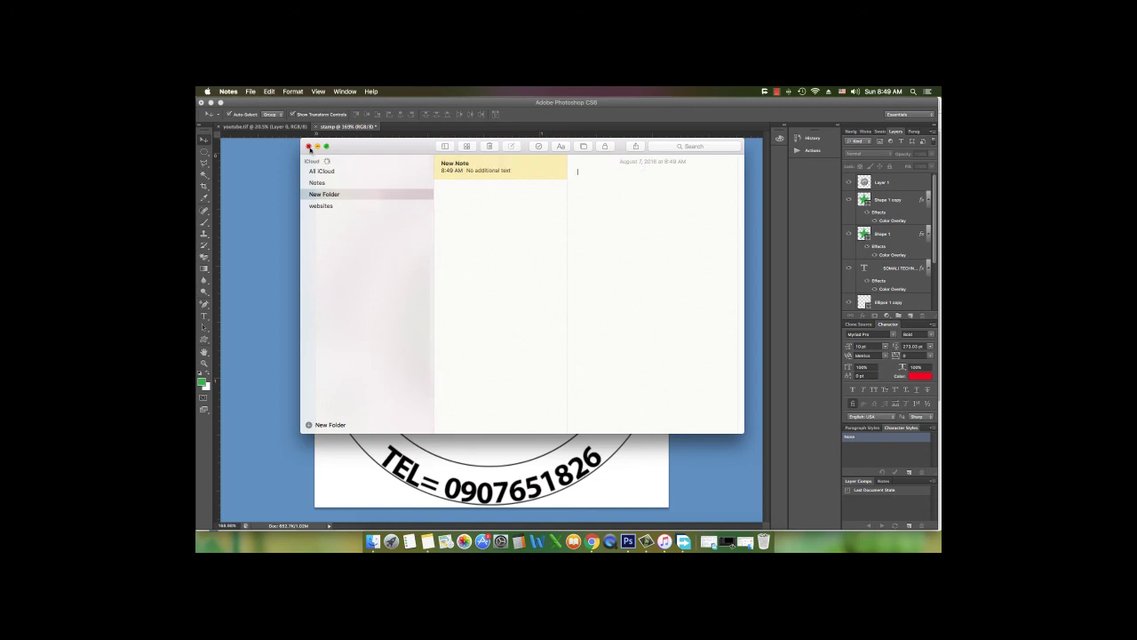
click(309, 146)
click(776, 92)
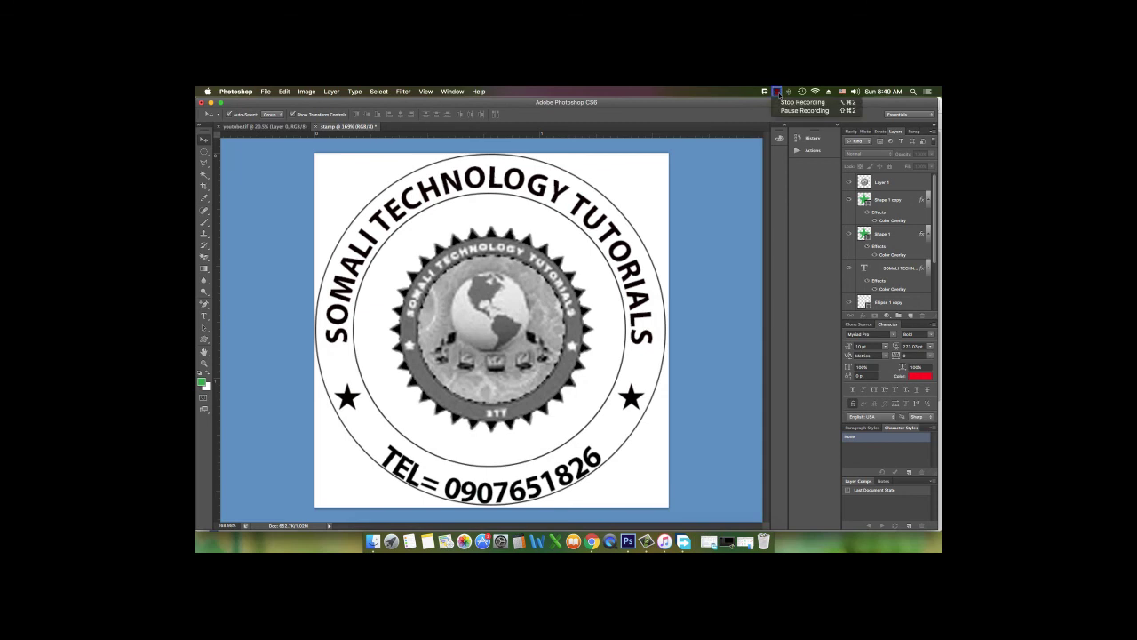